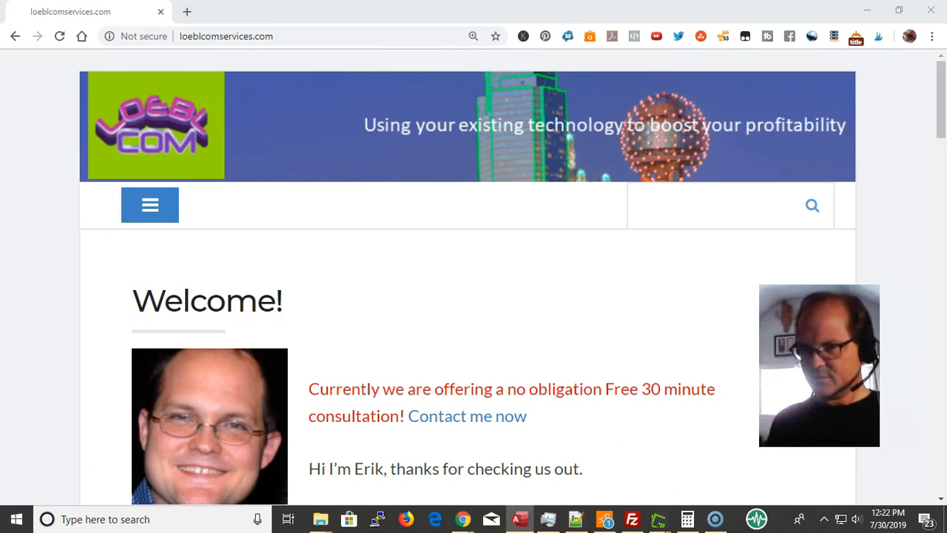
Switch to Access, open the tblDonors table to review its fields and records, and close it
click(520, 518)
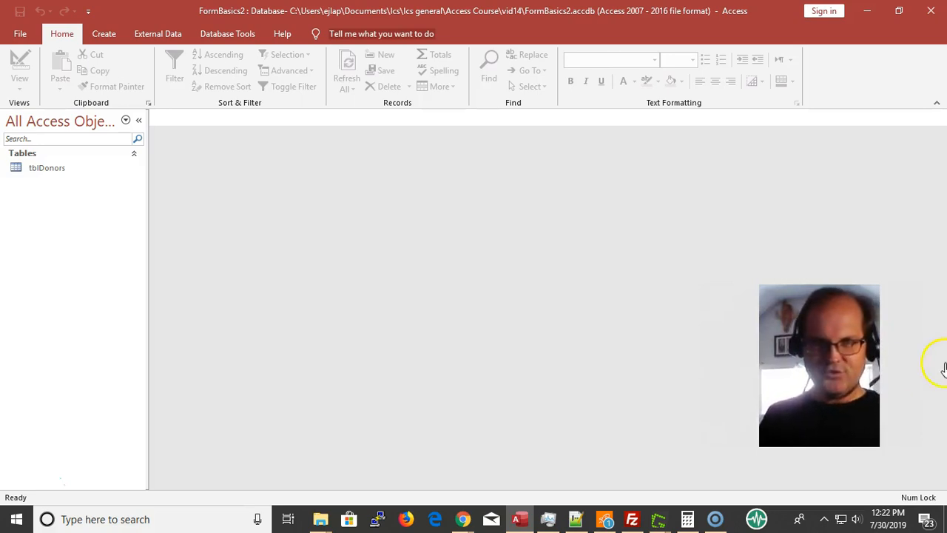
click(82, 176)
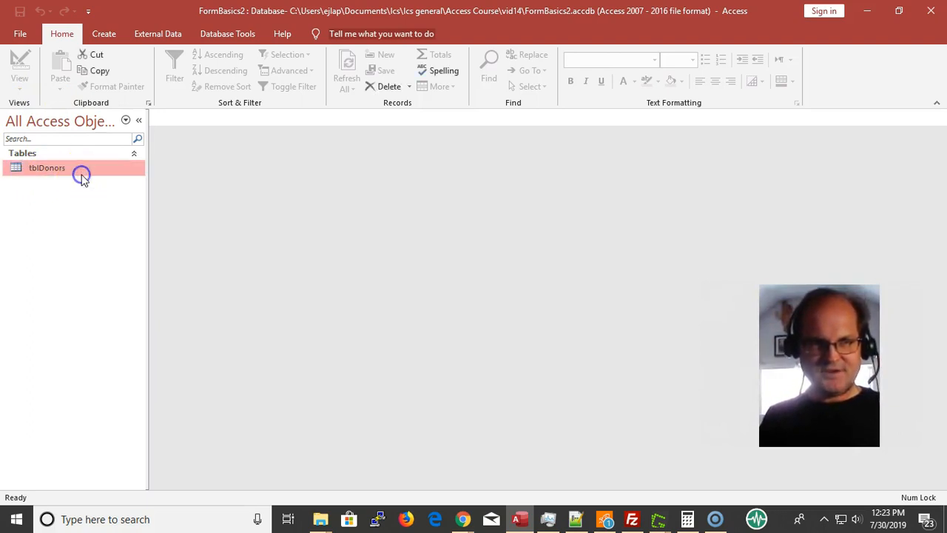
double_click(78, 176)
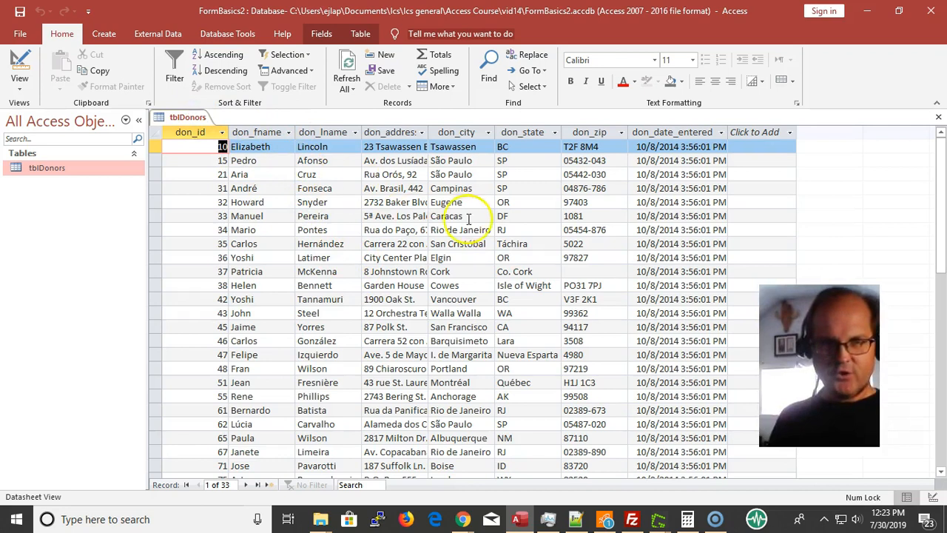
click(575, 245)
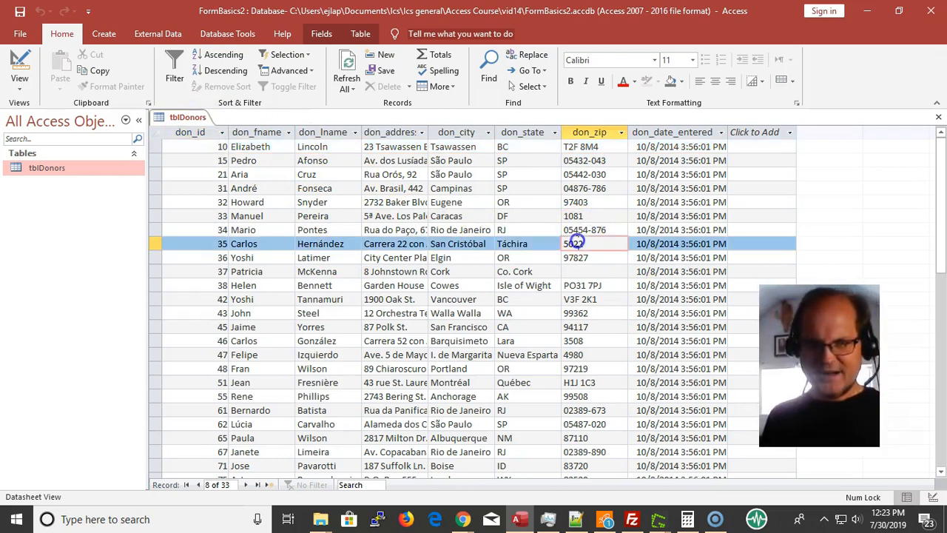
click(386, 245)
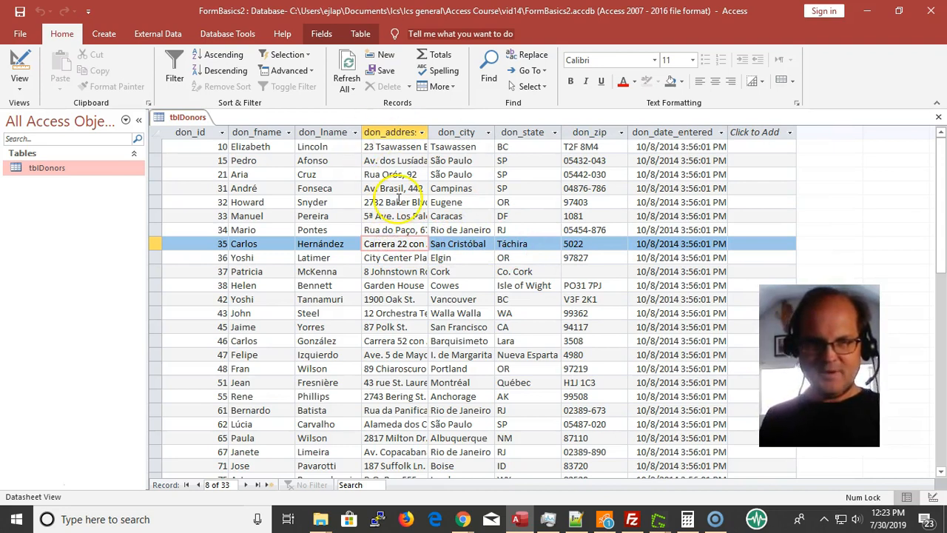
click(248, 188)
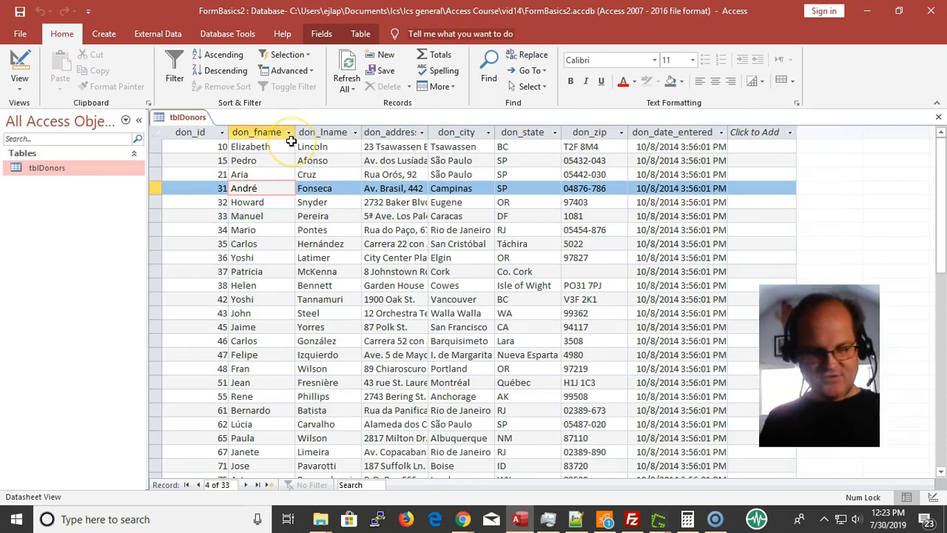
key(ctrl+w)
Start a new query in Design view, add the tblDonors table to it, and close the Property Sheet
right_click(60, 213)
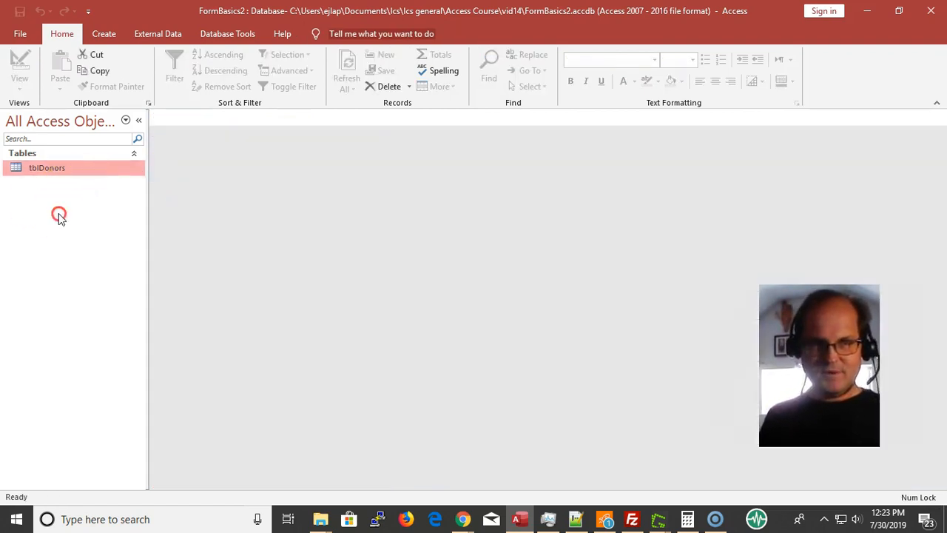
mouse_move(136, 254)
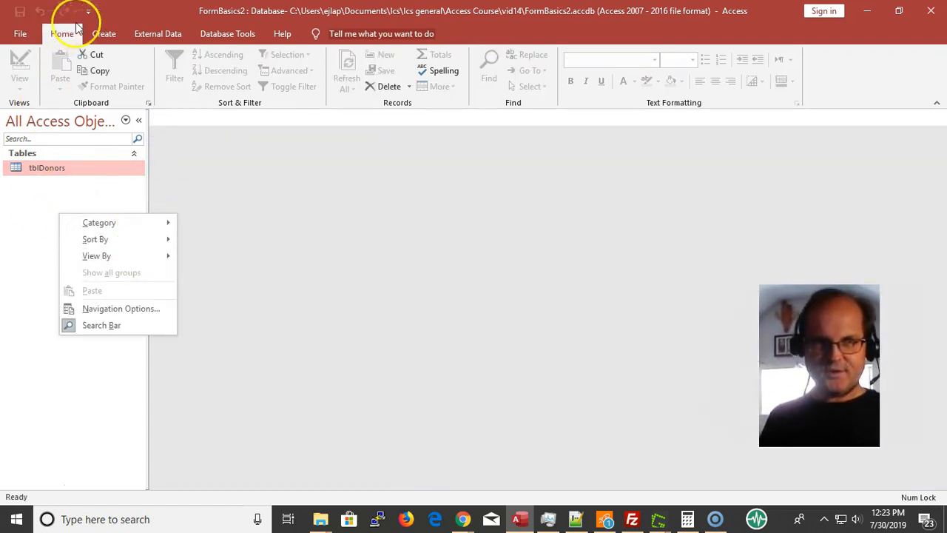
click(105, 34)
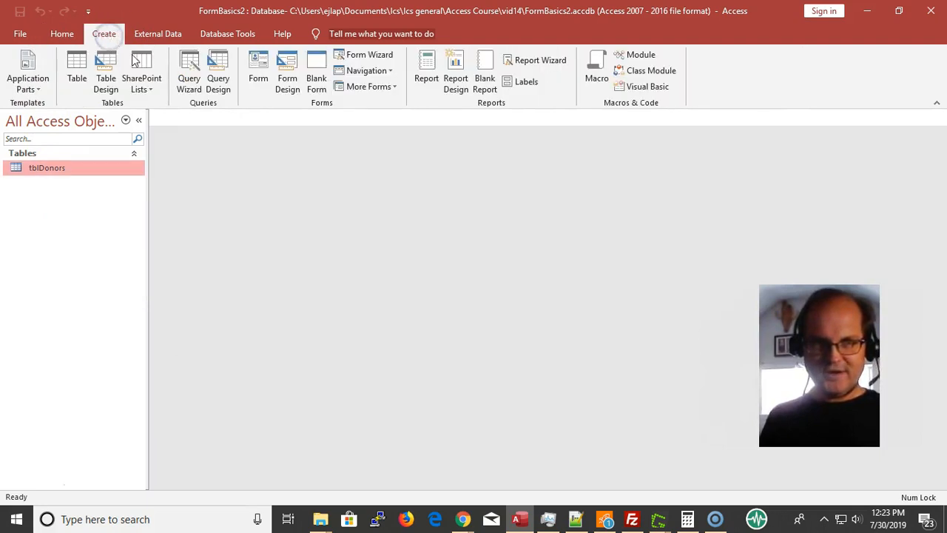
click(218, 77)
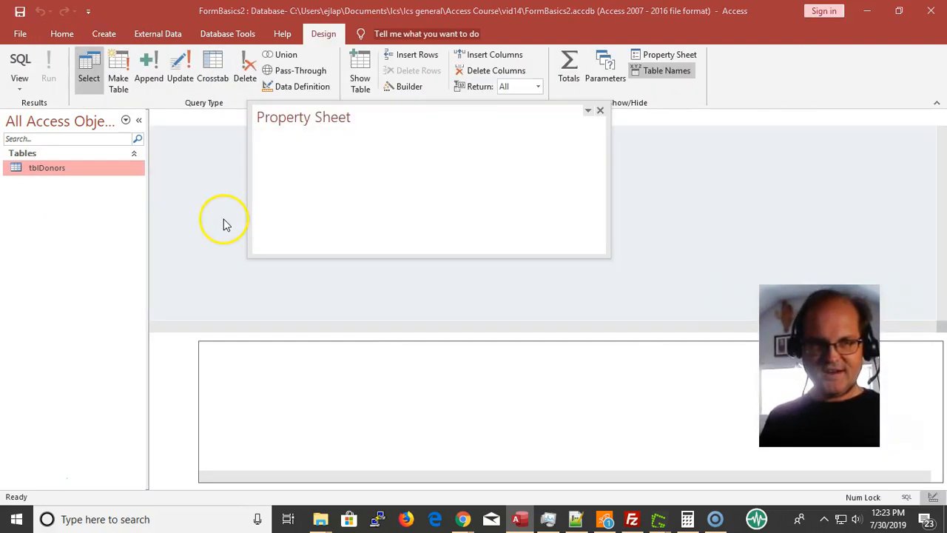
click(45, 170)
drag(37, 171, 222, 168)
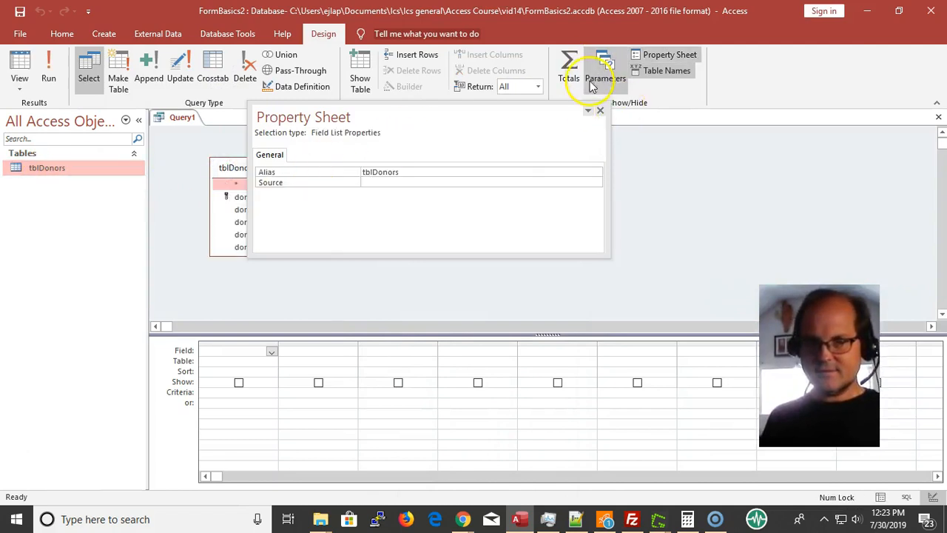
click(600, 111)
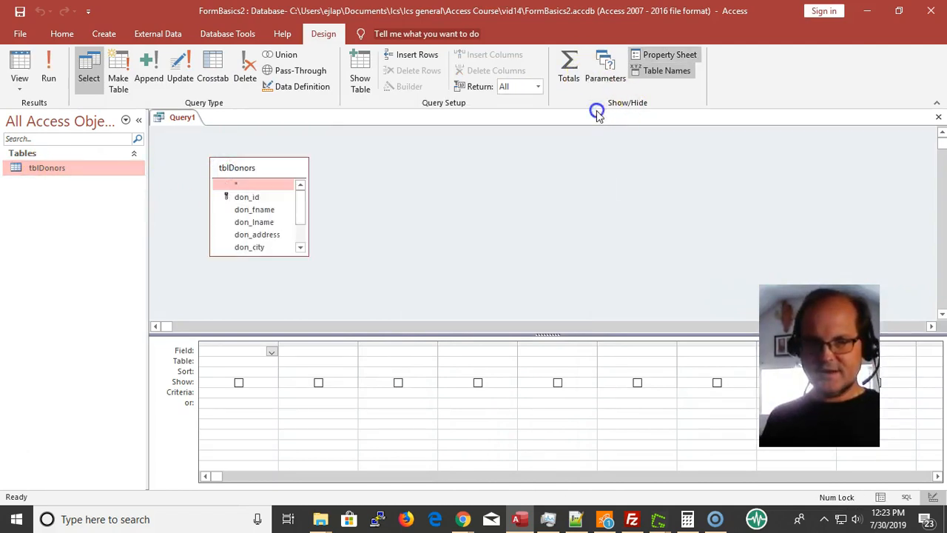
Run the query with the don_fname and don_lname fields, and close it without saving
click(278, 212)
click(258, 213)
double_click(259, 213)
double_click(259, 222)
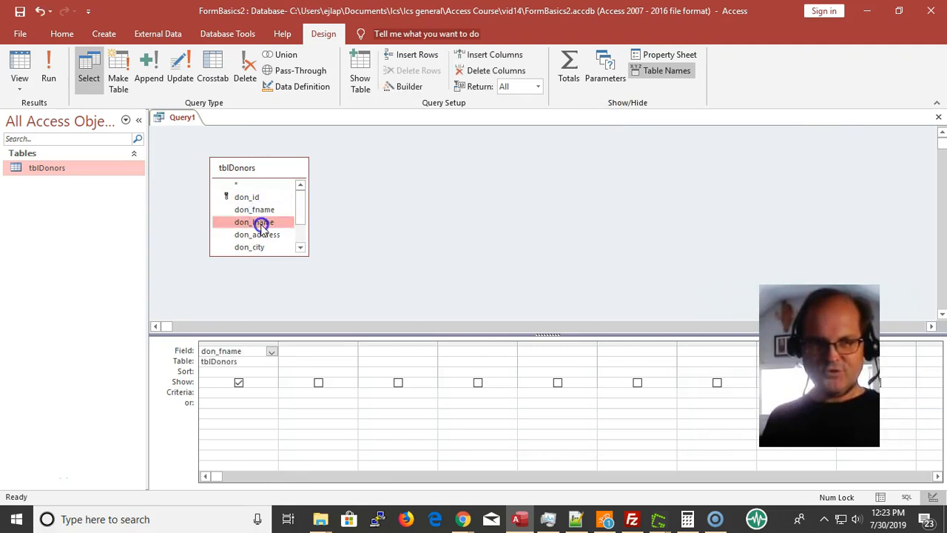
click(49, 67)
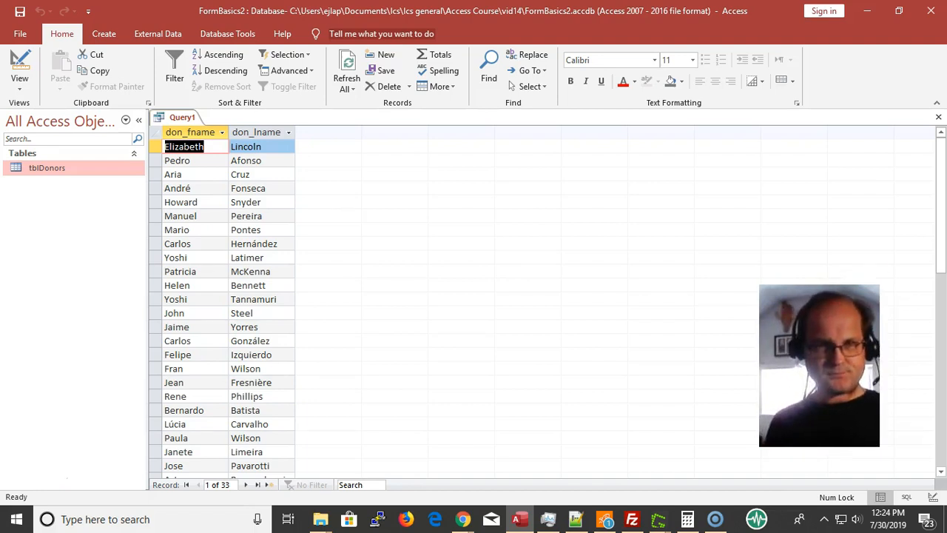
click(938, 116)
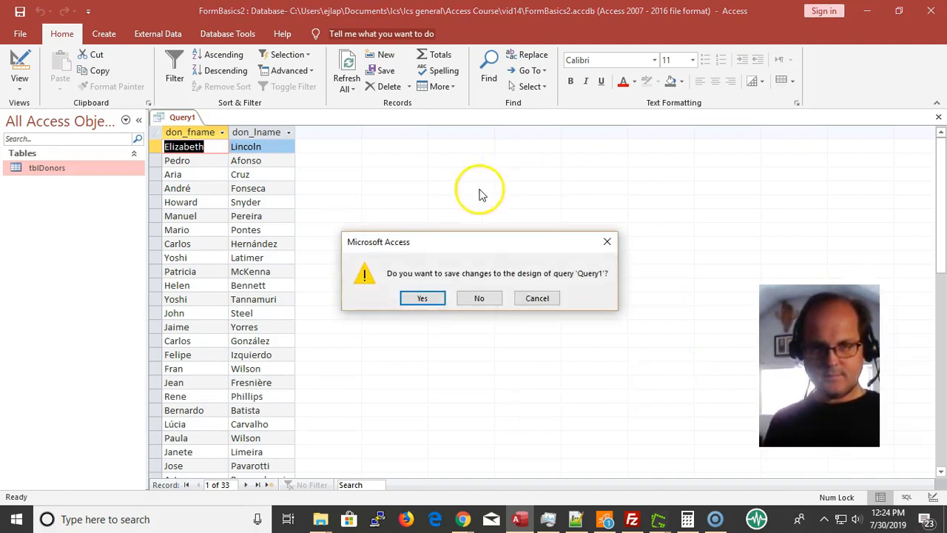
click(477, 298)
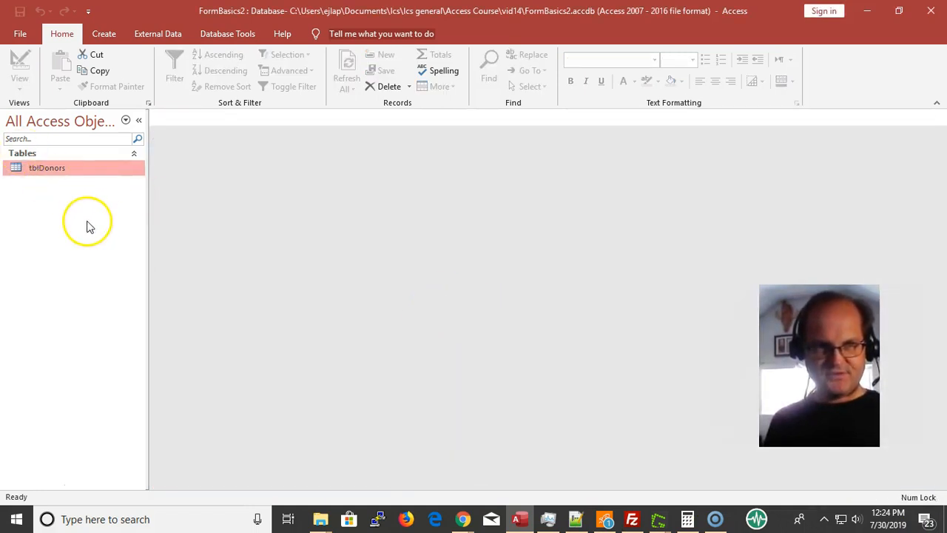
Generate an automatic form from the tblDonors table and close it without saving
click(105, 35)
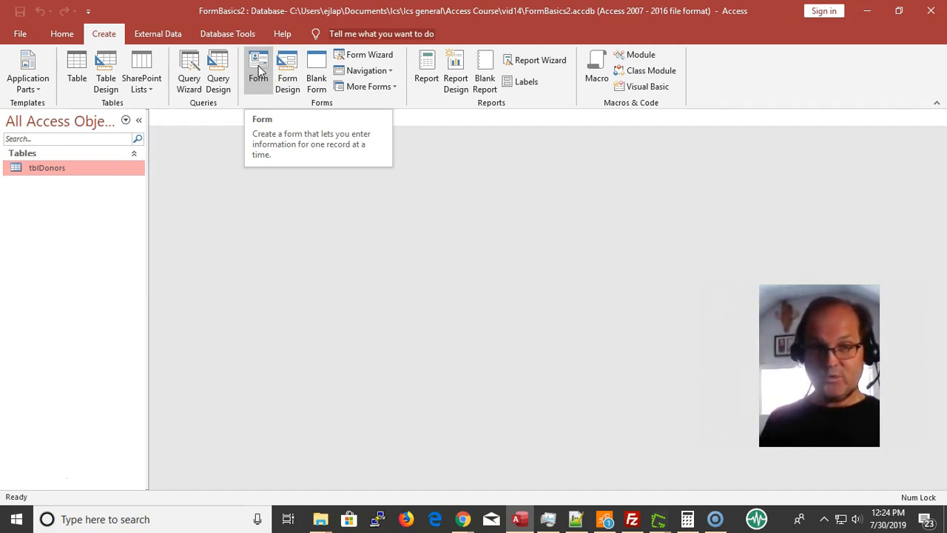
click(259, 70)
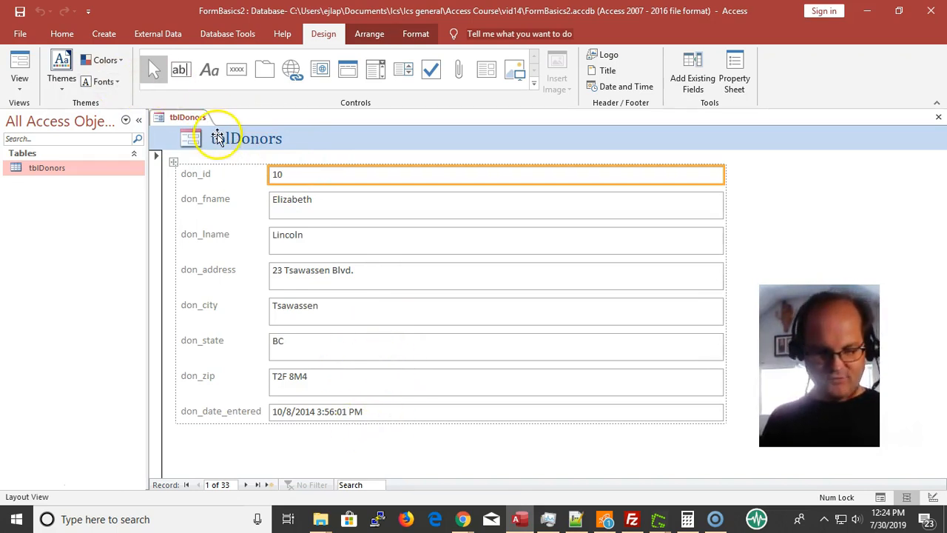
key(ctrl+w)
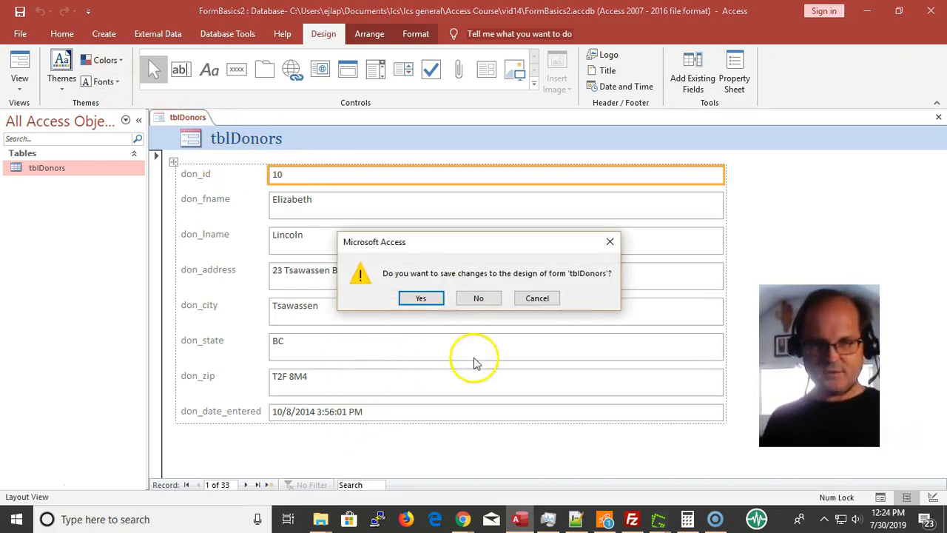
click(493, 297)
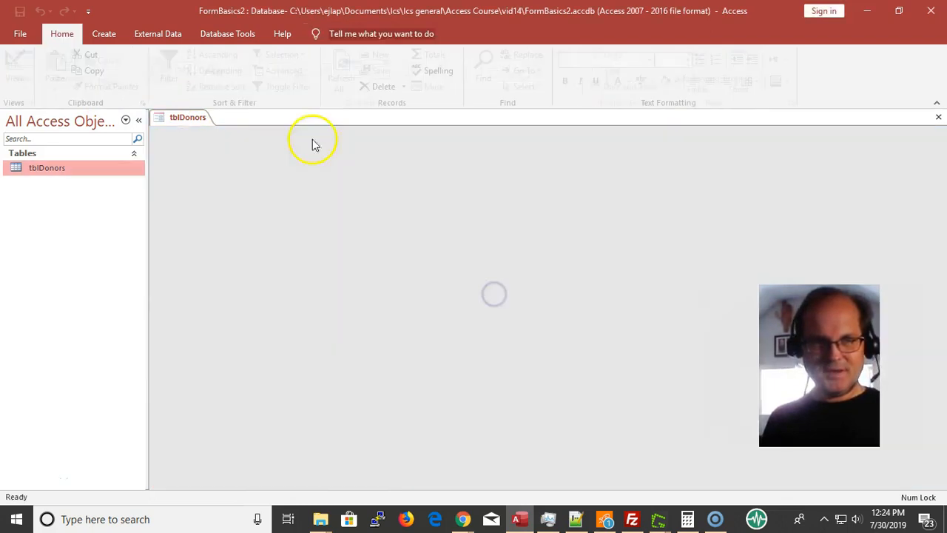
Create a new empty form in Design view
click(104, 34)
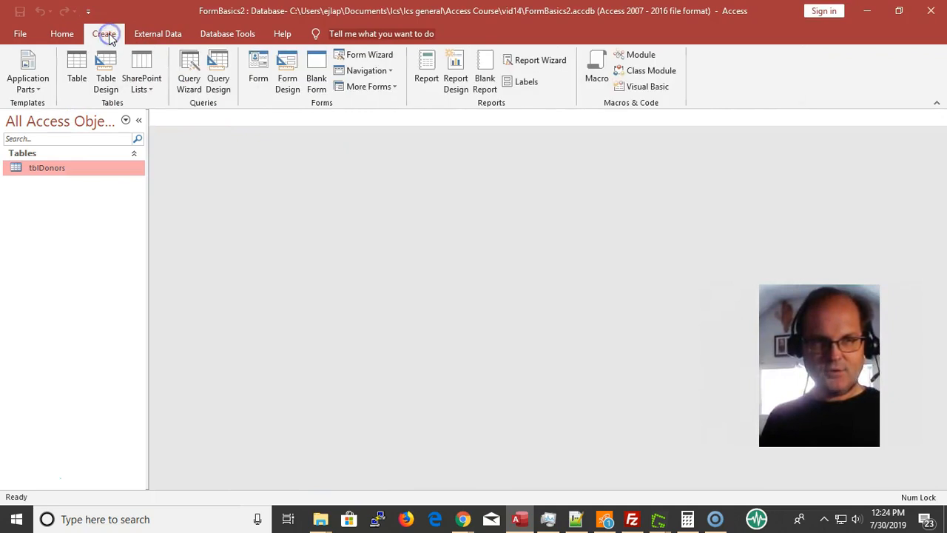
click(290, 70)
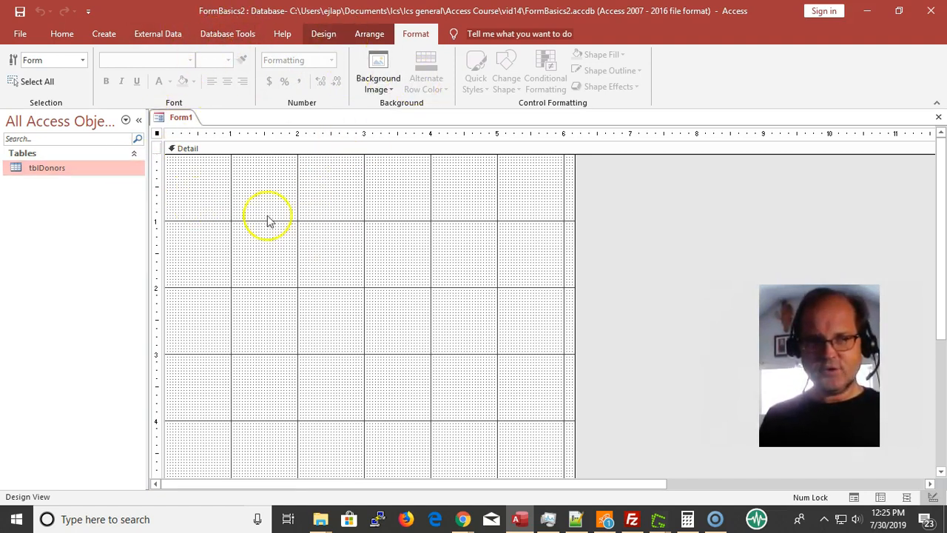
drag(203, 201, 459, 287)
click(296, 226)
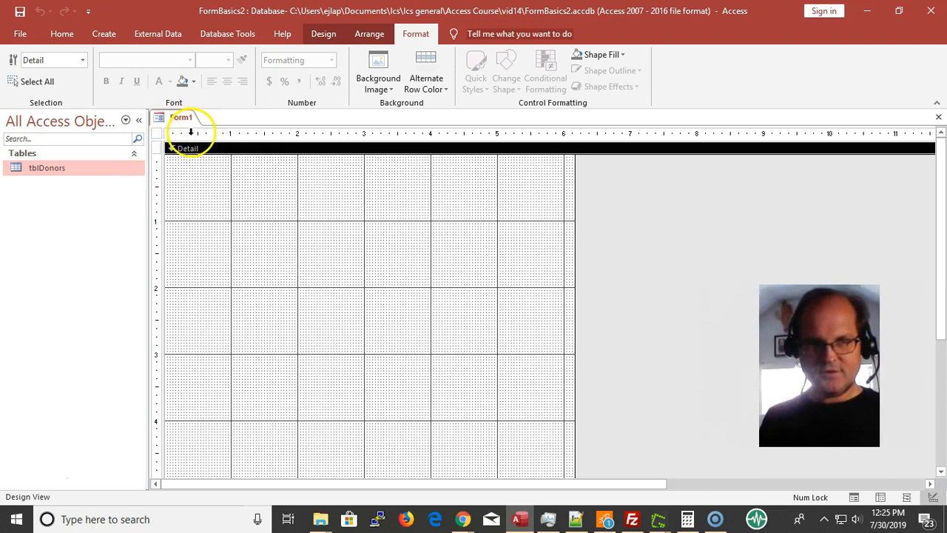
drag(188, 133, 472, 155)
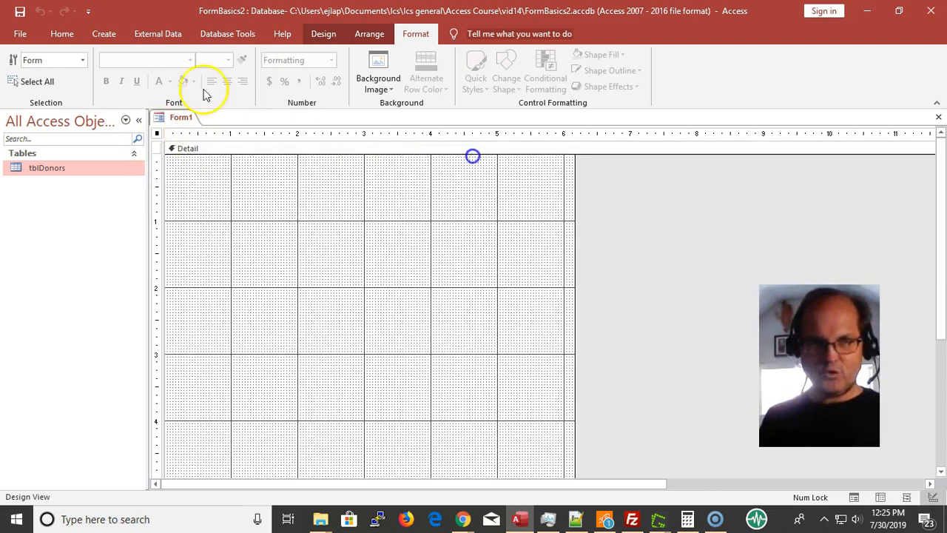
click(105, 34)
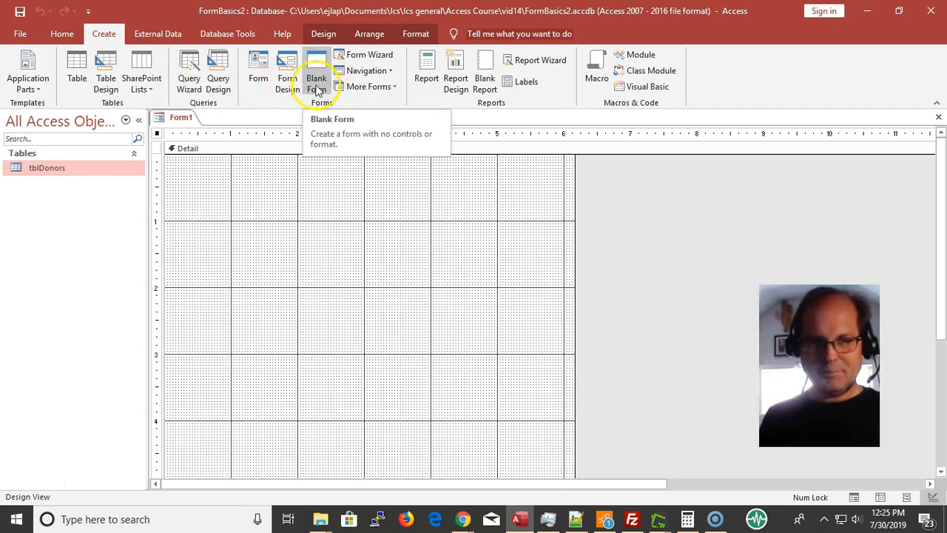
click(315, 295)
click(313, 277)
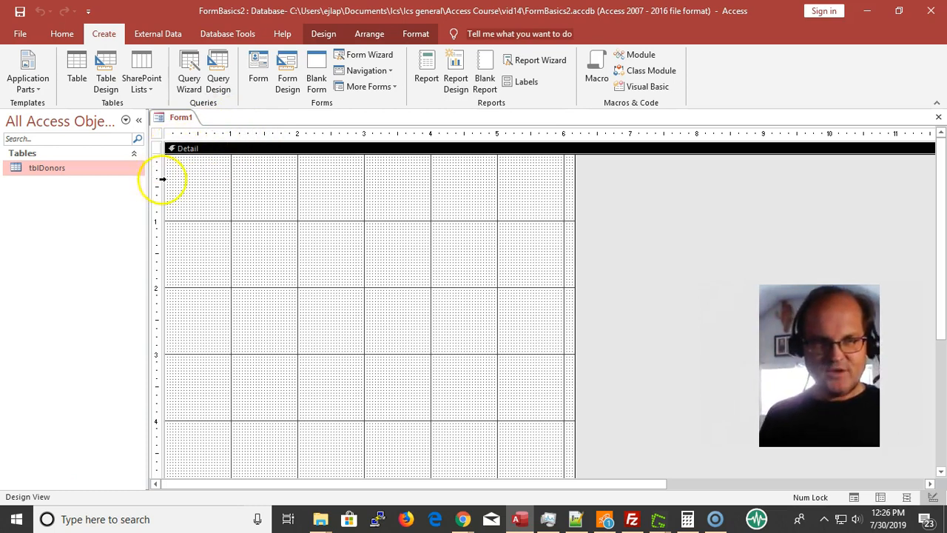
drag(156, 174, 182, 283)
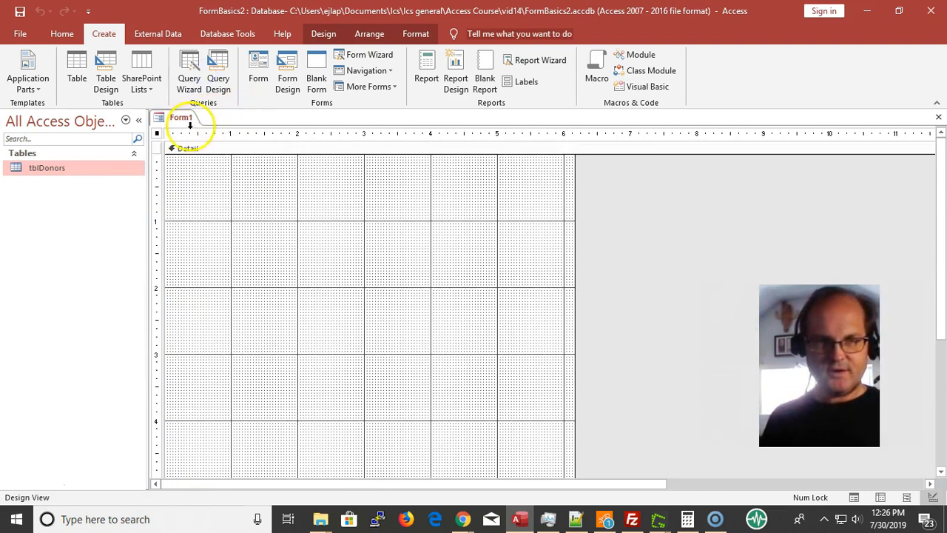
click(207, 148)
drag(198, 137, 476, 199)
drag(148, 203, 189, 300)
Shrink the form's Detail section to about 6 inches wide and 2.3 inches high
scroll(353, 317, down, 3)
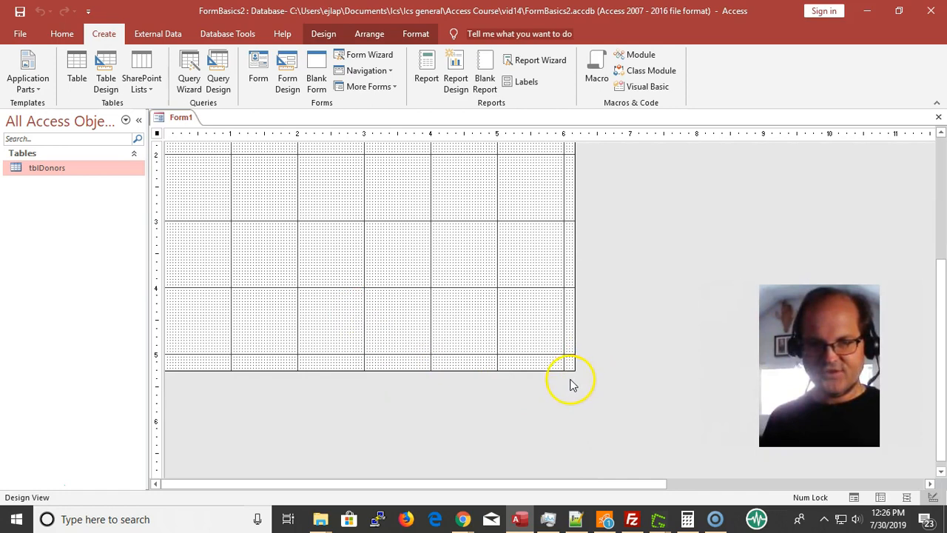
drag(576, 370, 561, 307)
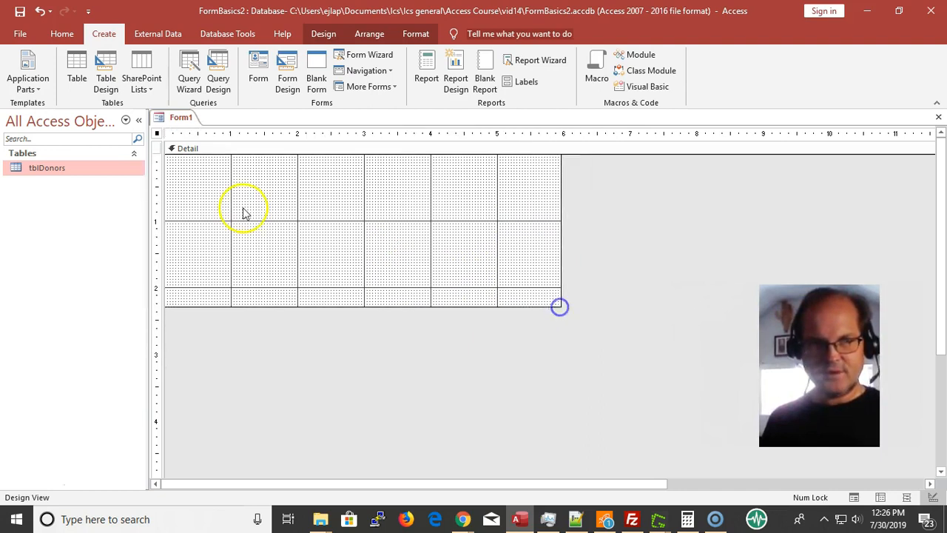
Preview the empty form in Form View and return it to Design View
click(59, 33)
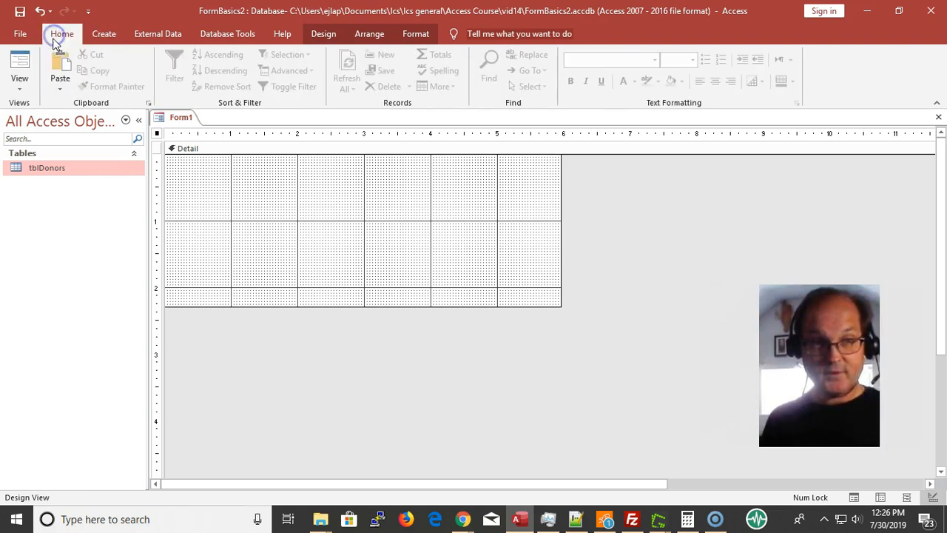
click(20, 61)
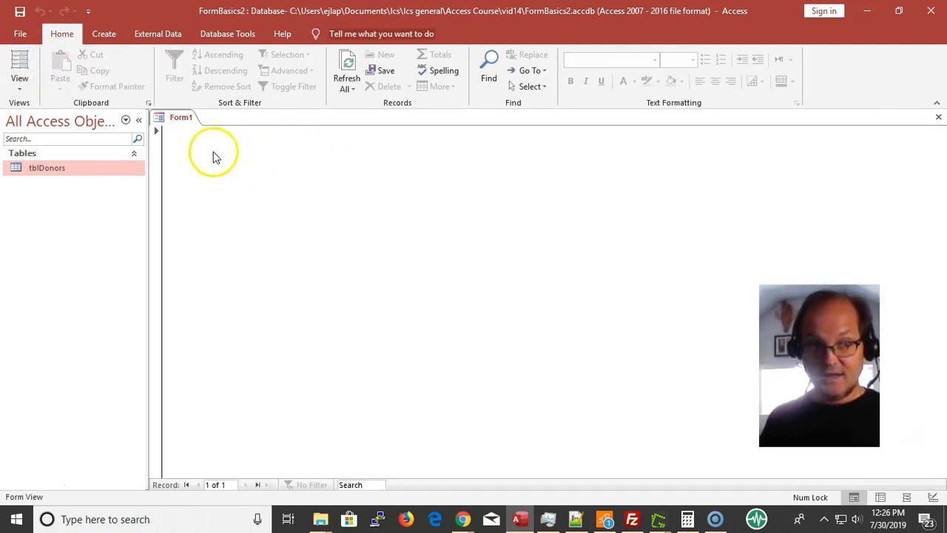
click(17, 87)
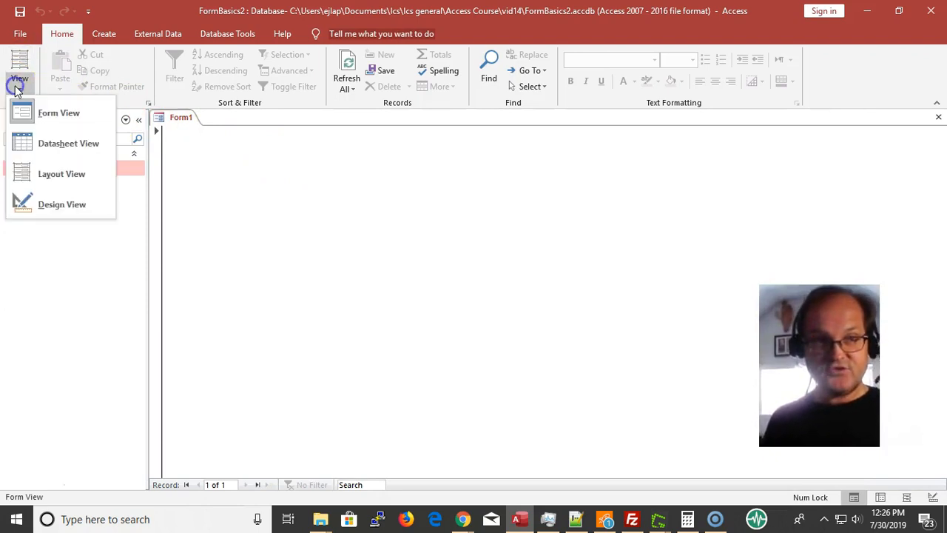
click(89, 207)
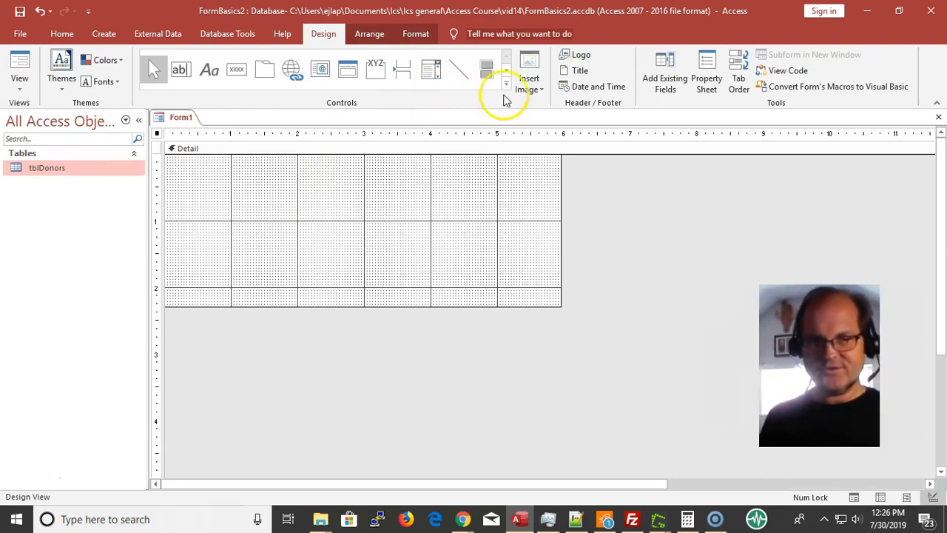
Check the Field List for fields that can be added to the unbound form, and close it
click(665, 79)
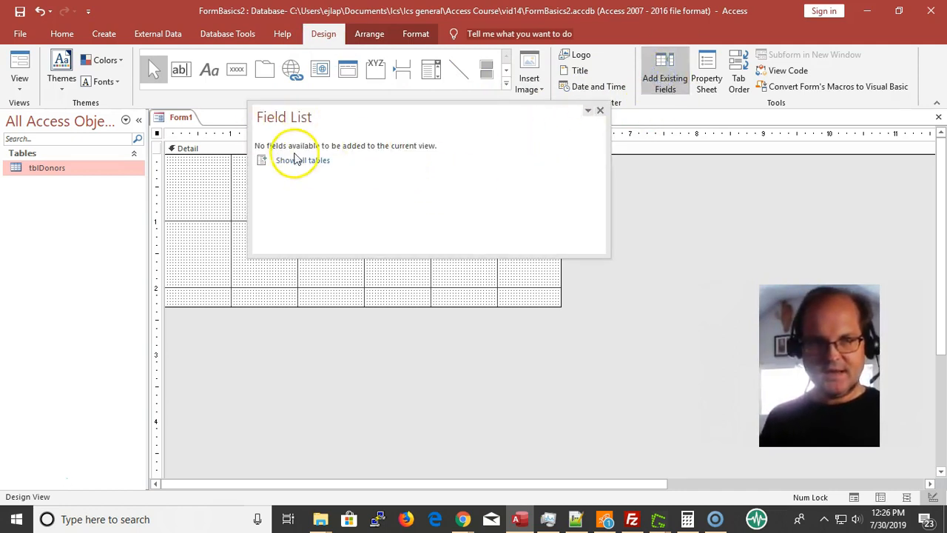
drag(314, 119, 250, 209)
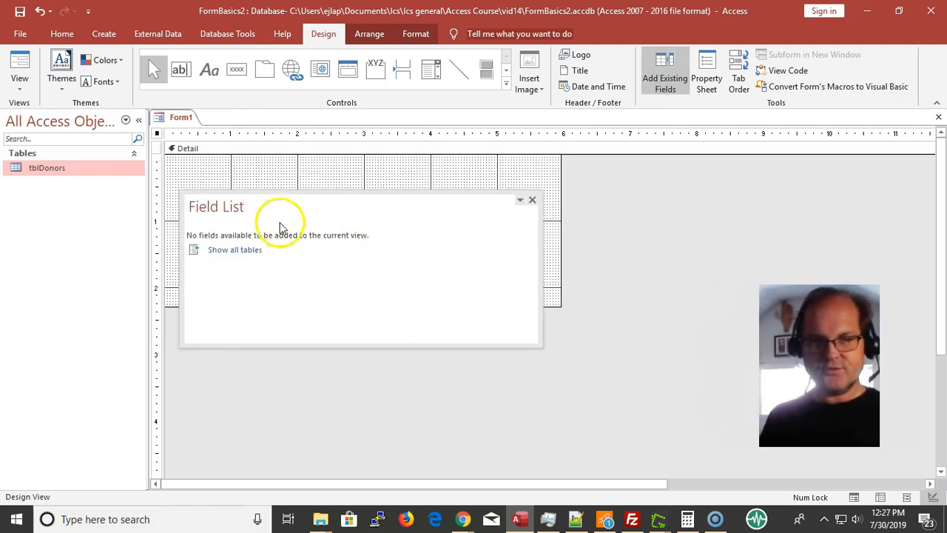
click(532, 201)
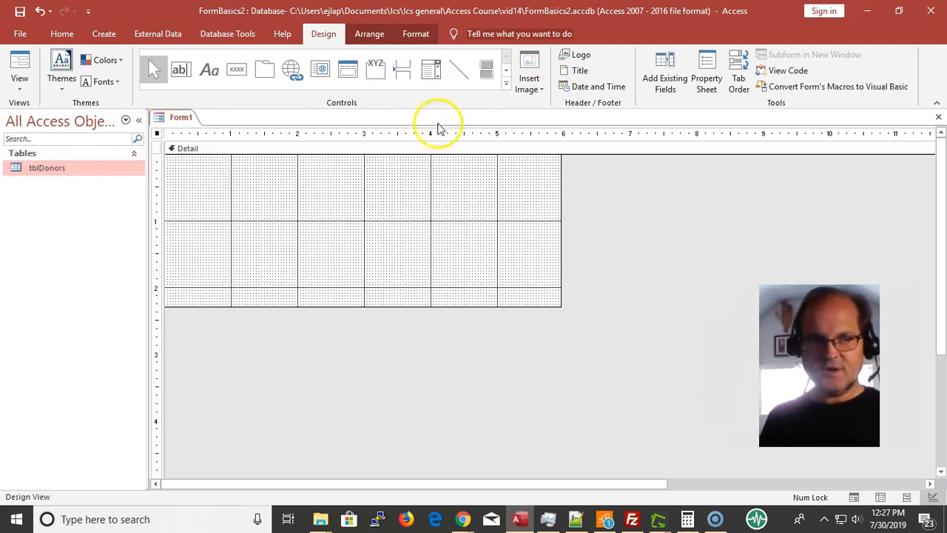
Set the form's Record Source property to the tblDonors table
double_click(157, 134)
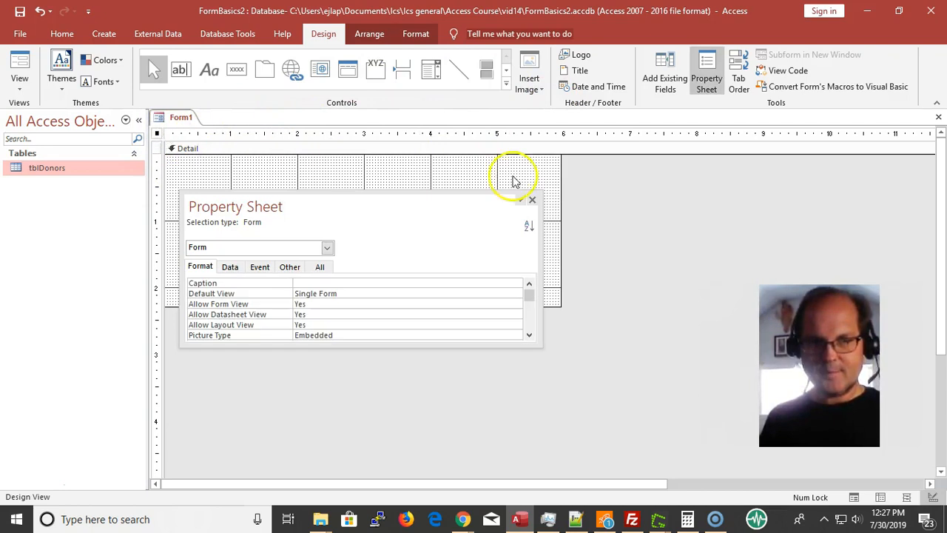
click(532, 201)
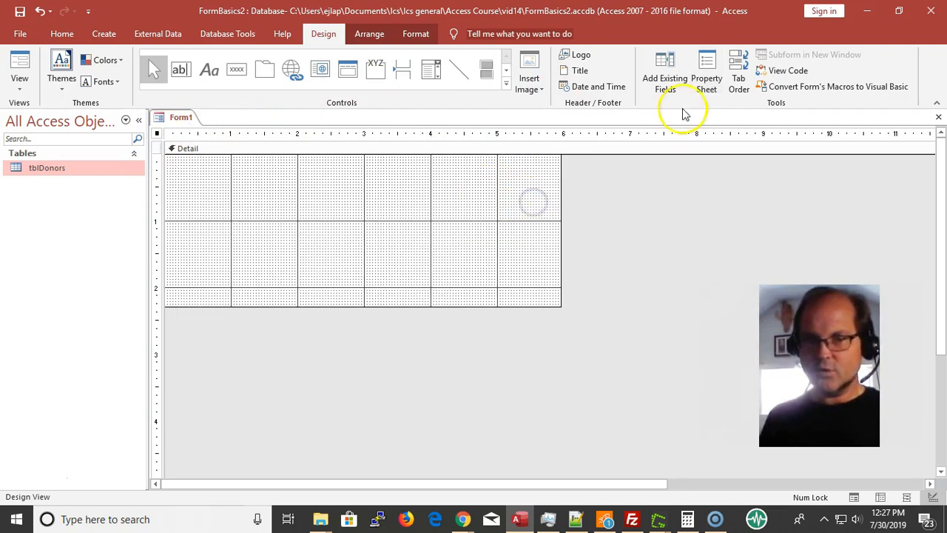
click(708, 69)
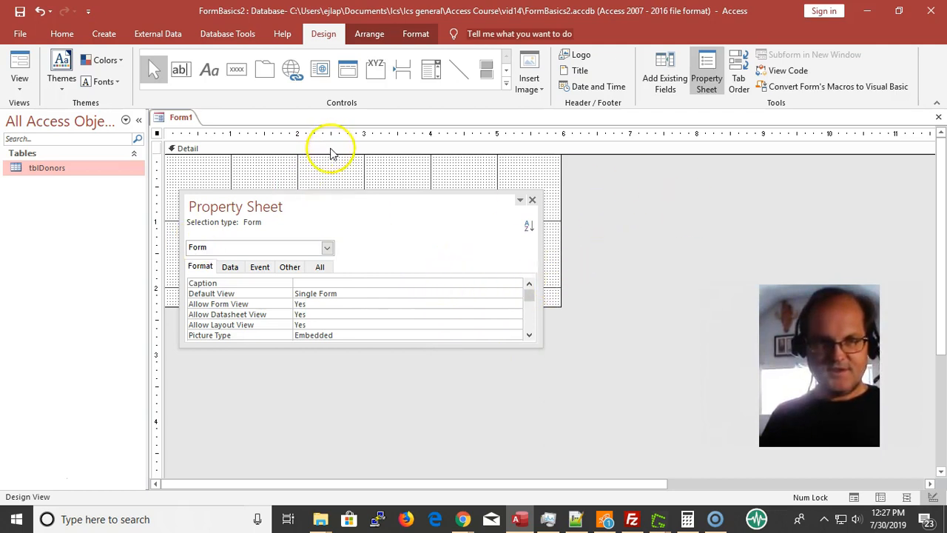
drag(363, 207, 393, 248)
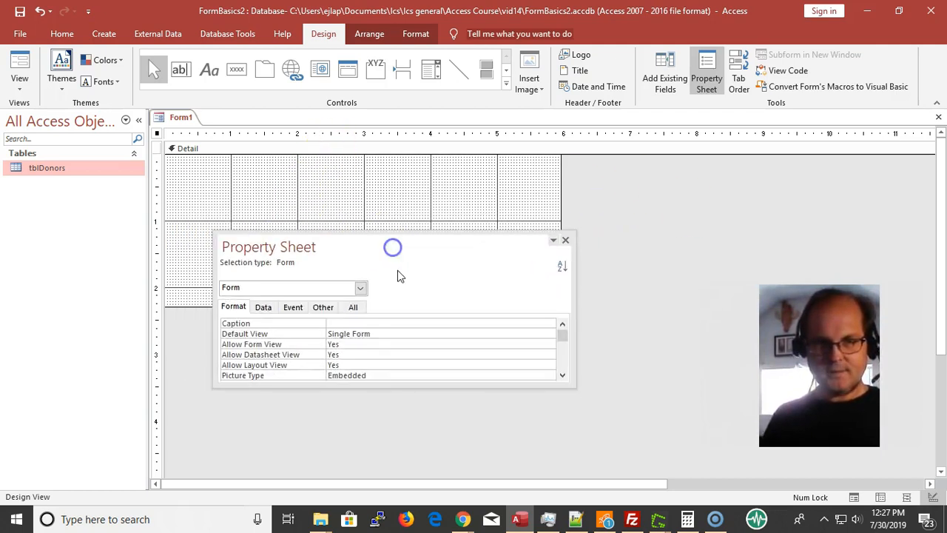
click(262, 306)
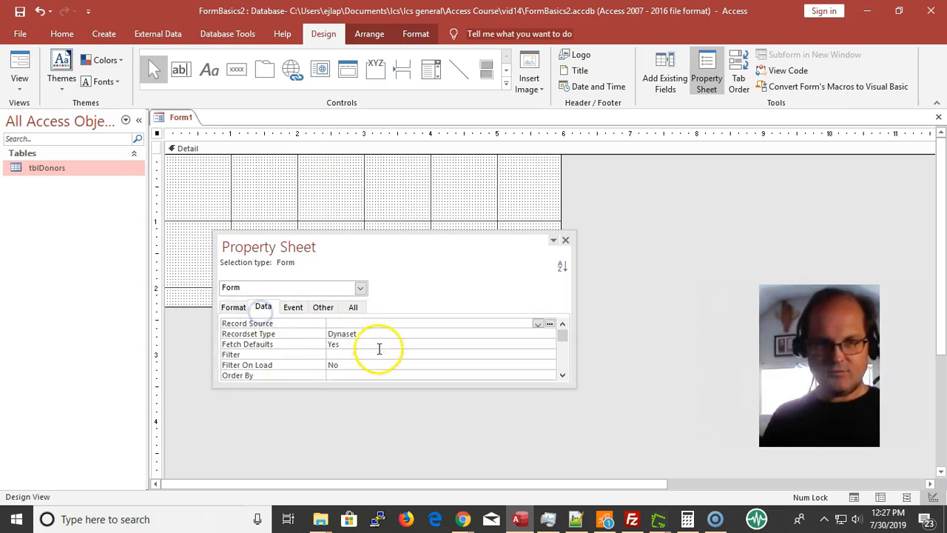
click(538, 324)
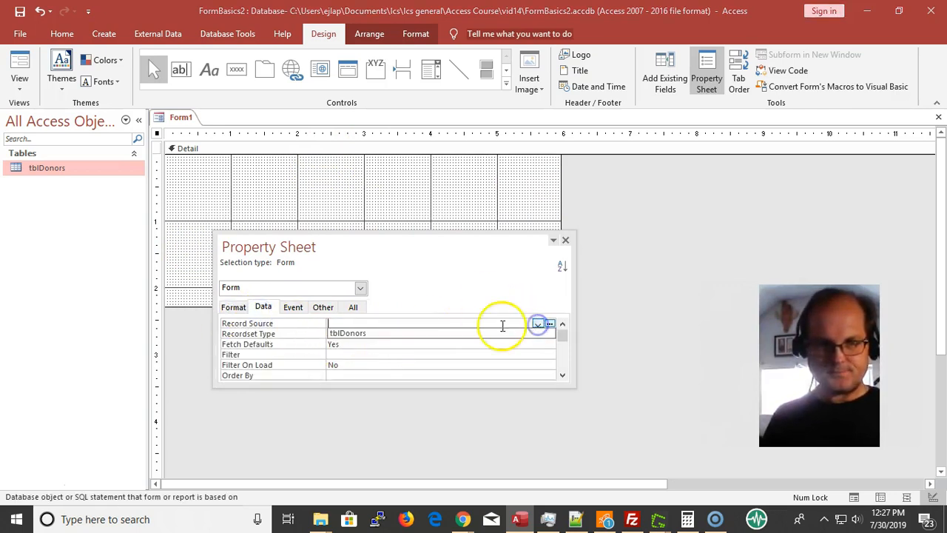
click(414, 337)
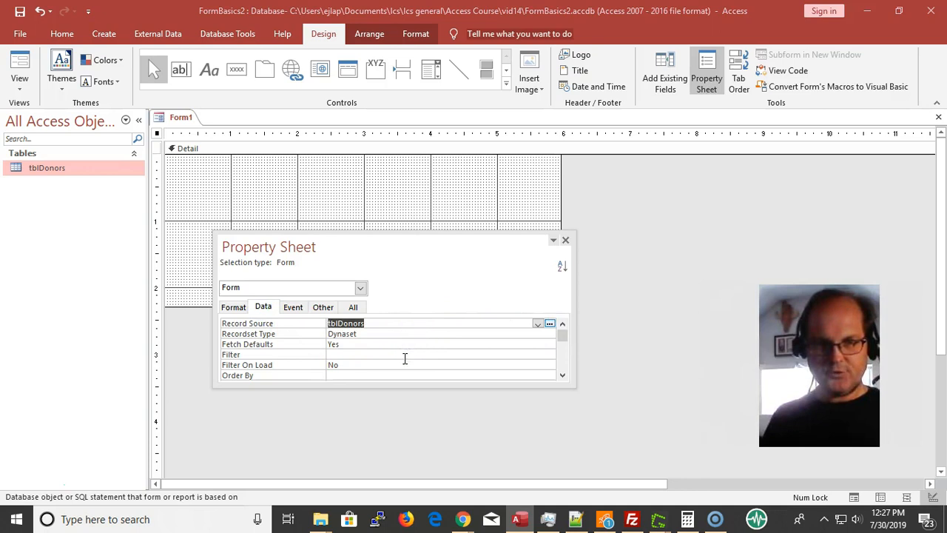
click(405, 358)
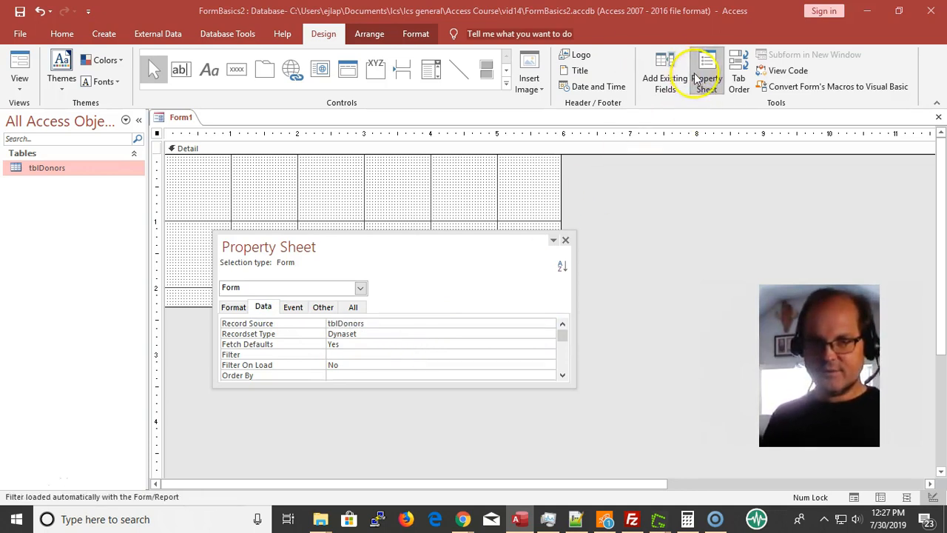
Add the don_id field from the Field List near the top of the form's Detail section
click(666, 71)
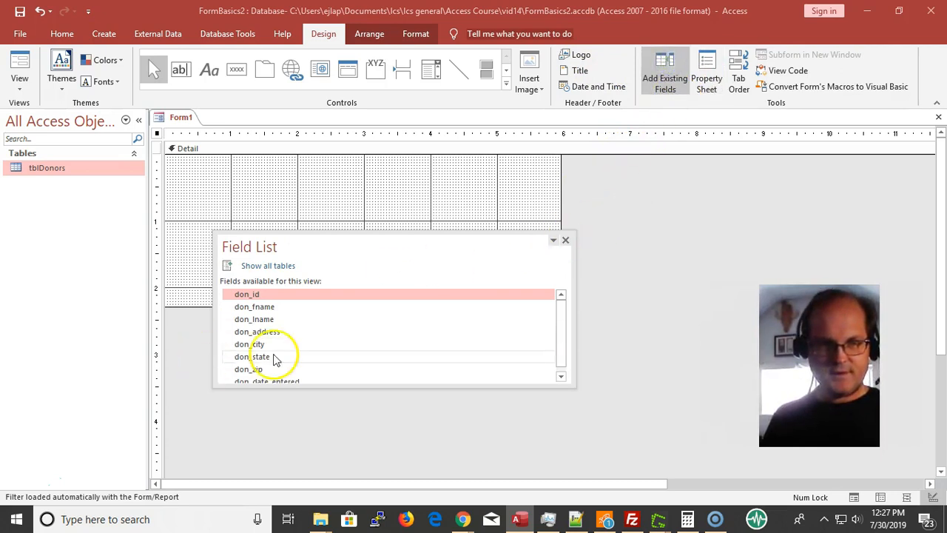
drag(249, 299, 255, 181)
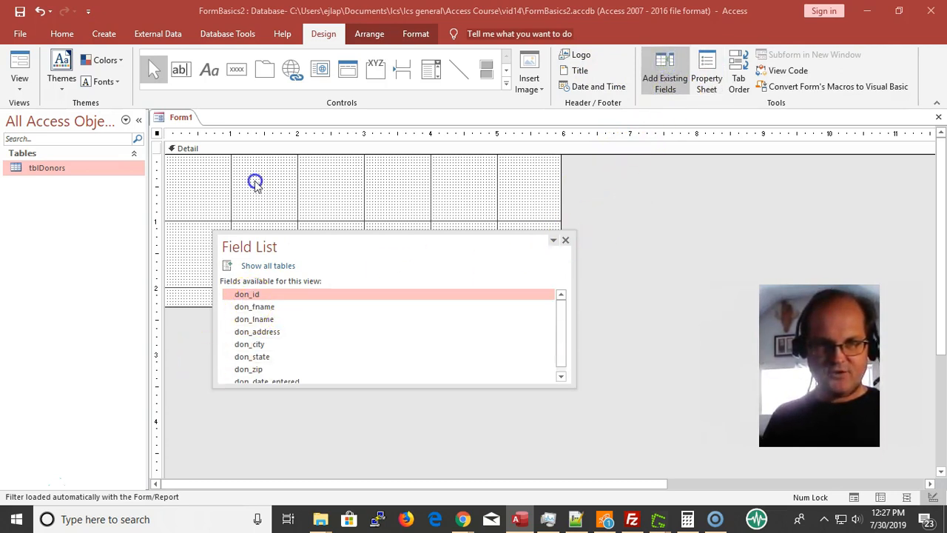
drag(257, 295, 304, 163)
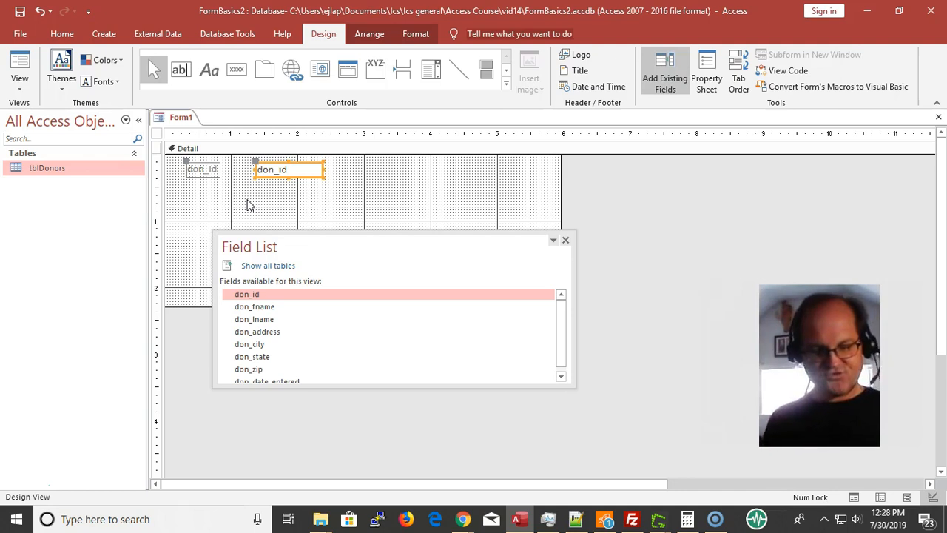
Save the form under the name frmDonors
key(ctrl+s)
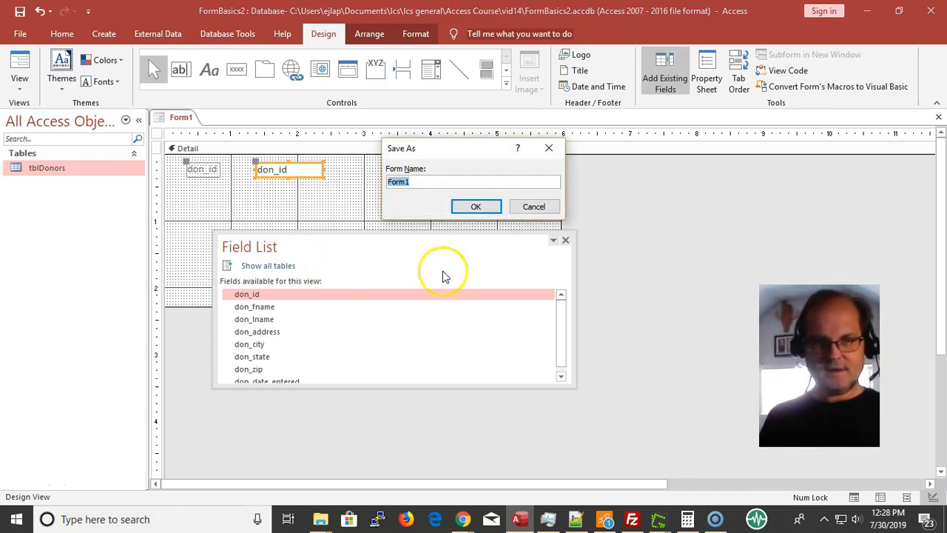
key(Escape)
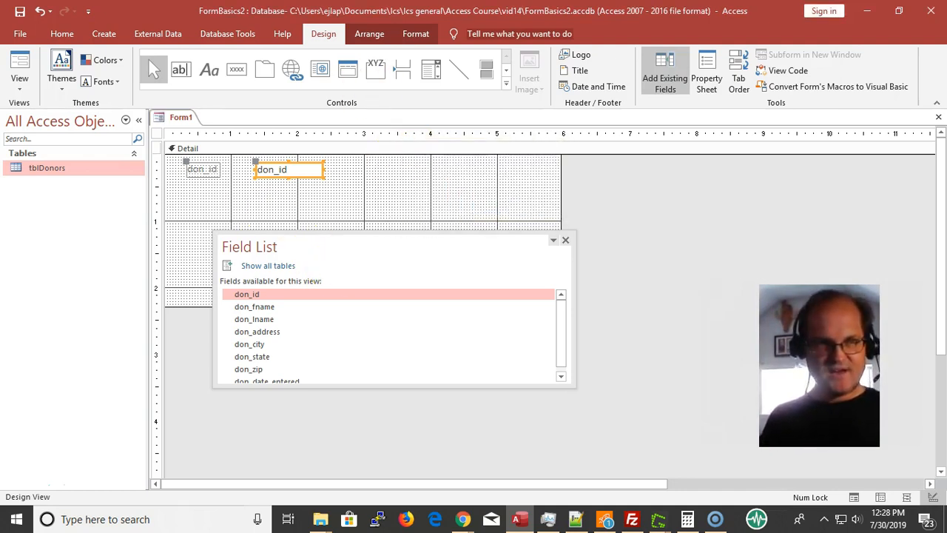
click(23, 34)
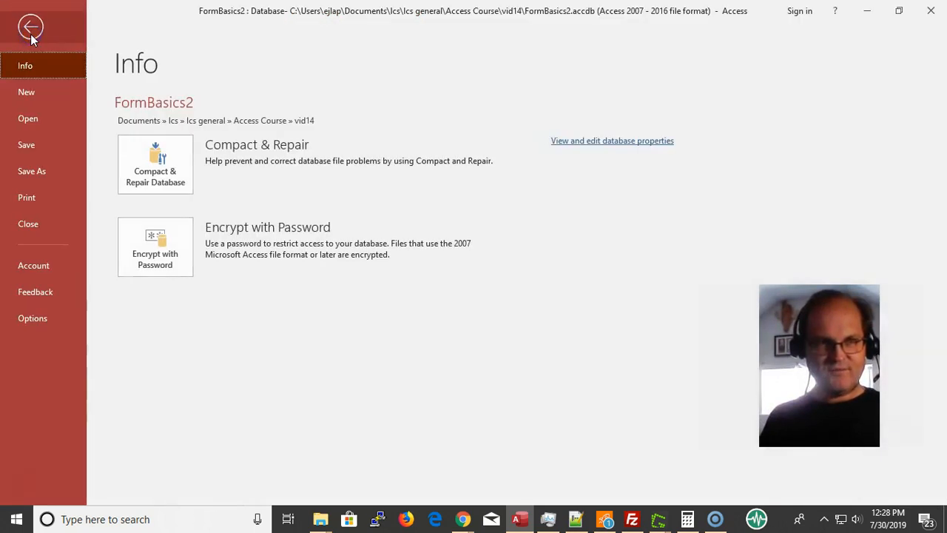
click(32, 139)
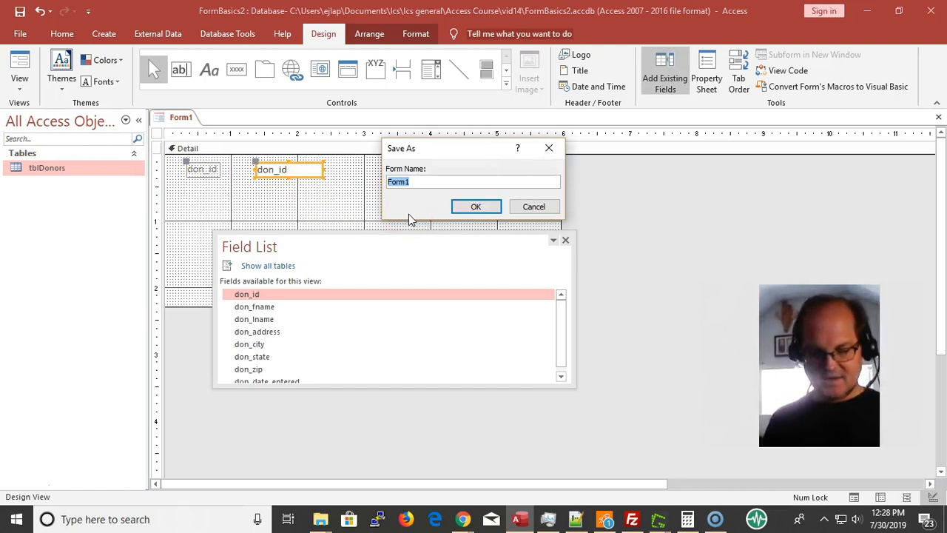
text(frmDonors)
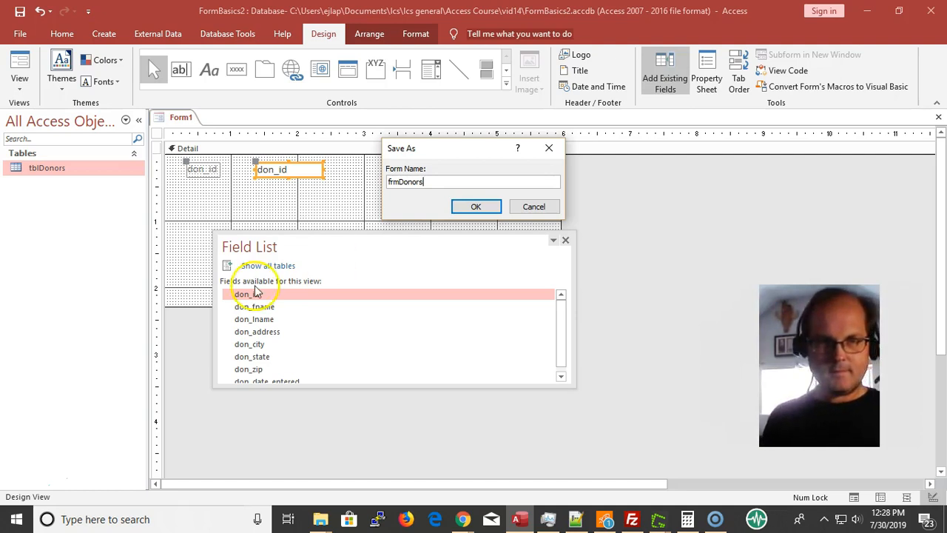
key(Return)
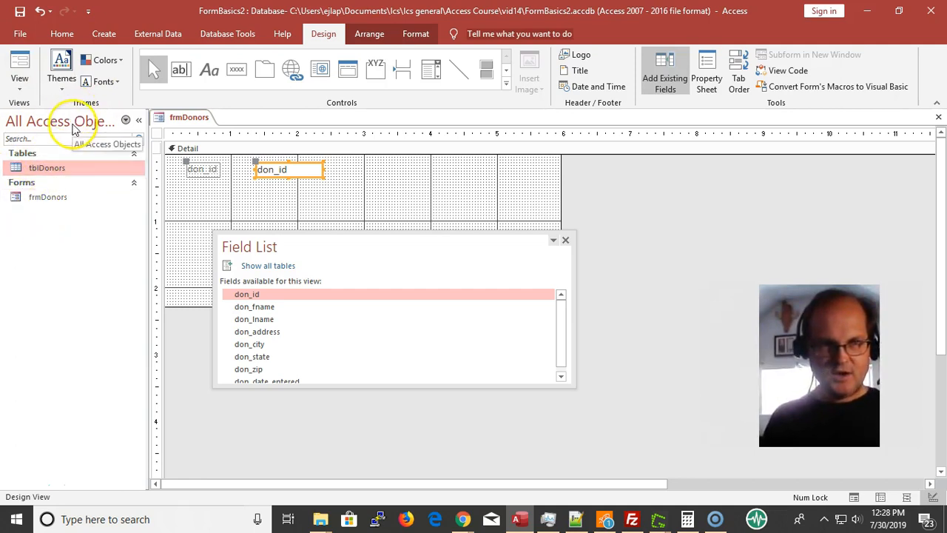
Try filtering the navigation pane to a single object group such as Forms, and restore the All Access Objects view
click(126, 120)
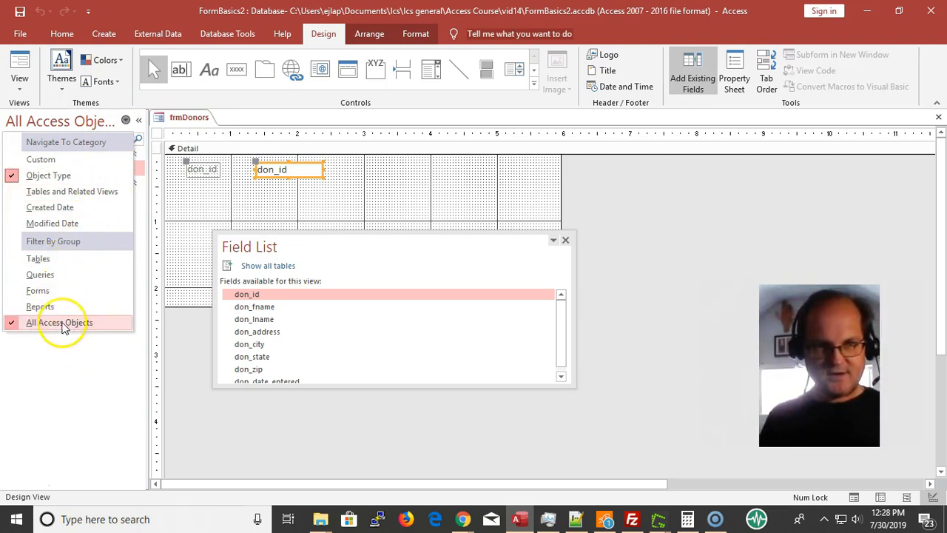
click(37, 292)
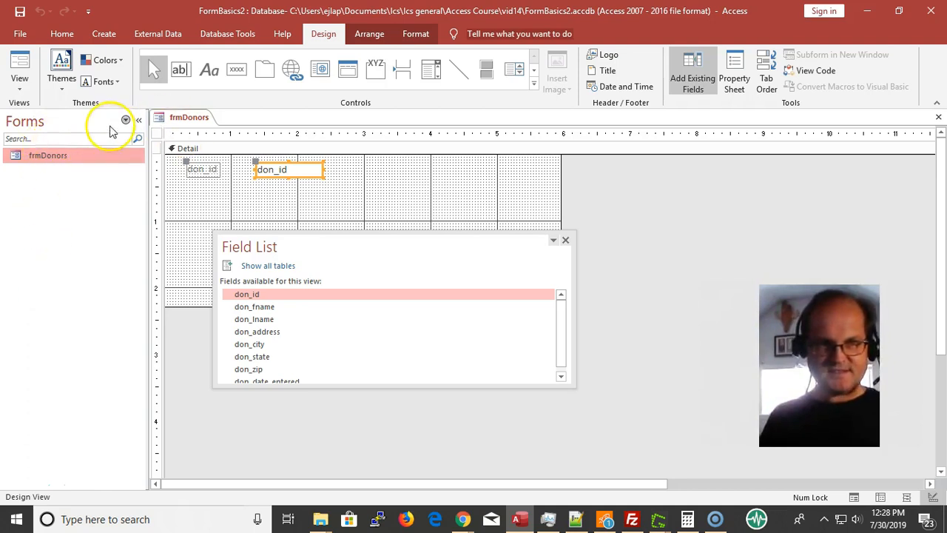
click(127, 122)
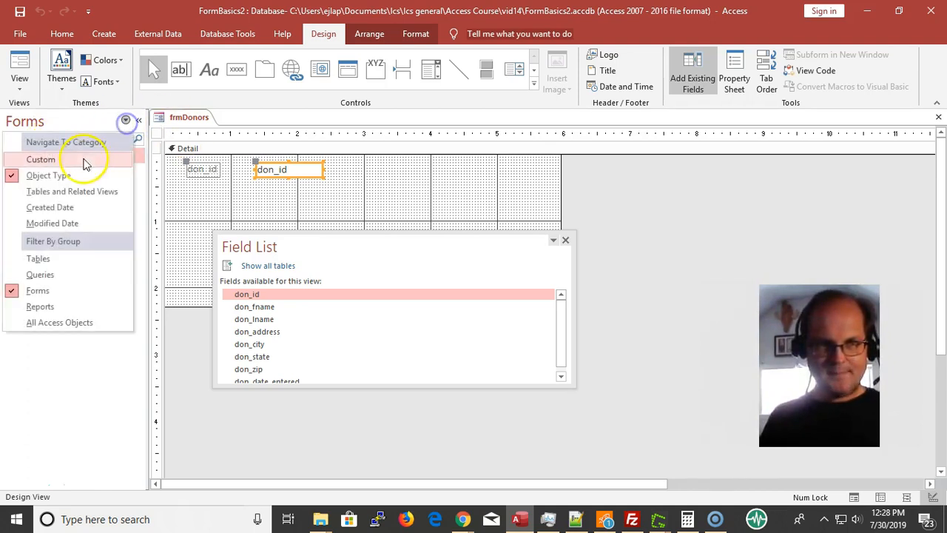
click(66, 265)
click(125, 120)
click(74, 321)
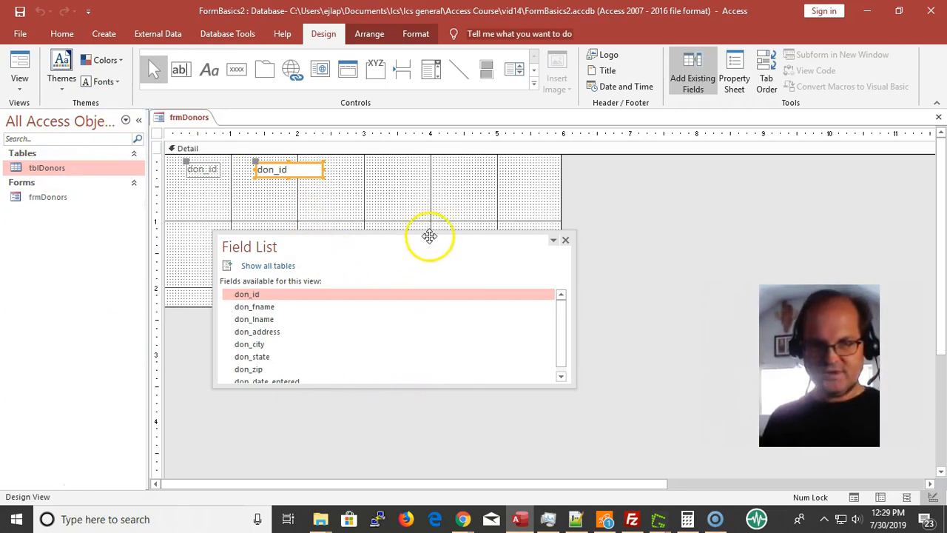
Close and reopen the Field List, and dock it beside the navigation pane
drag(425, 244, 644, 210)
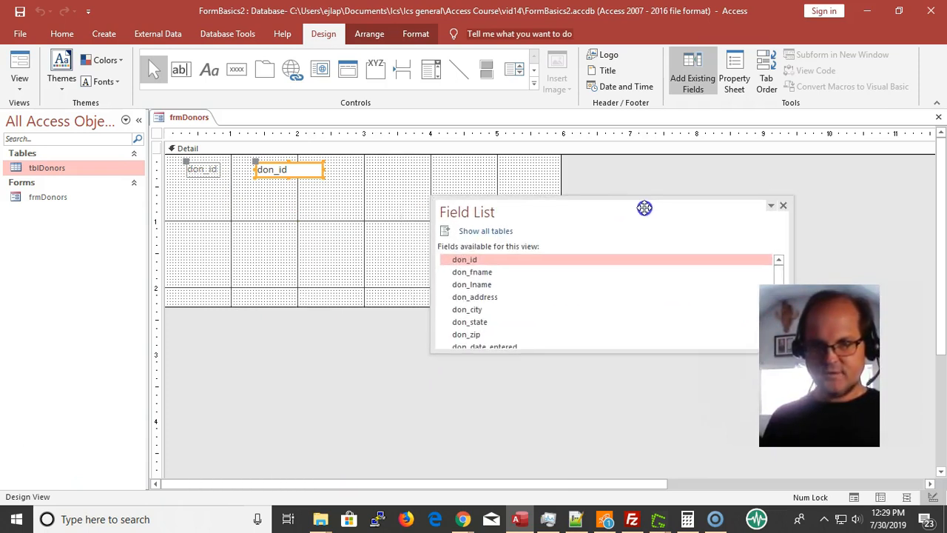
click(783, 206)
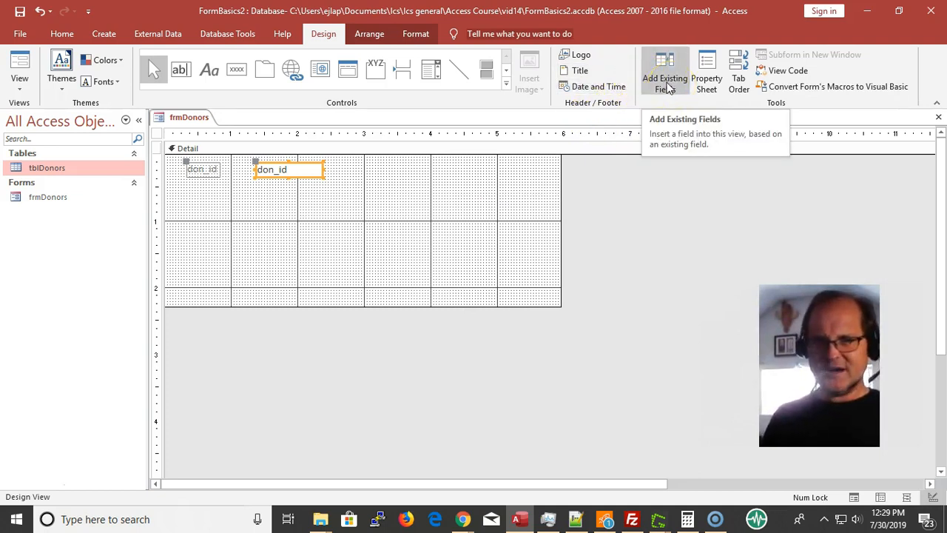
click(664, 63)
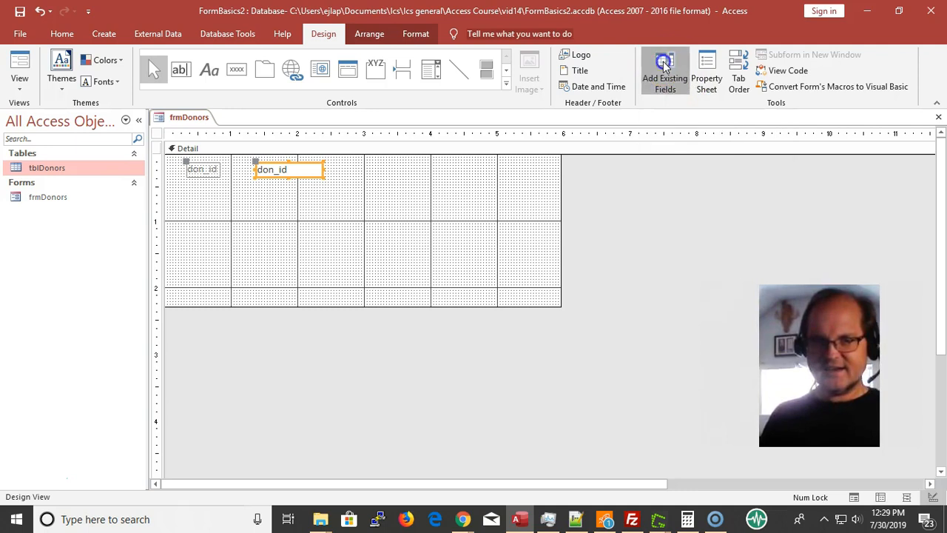
drag(560, 205, 579, 157)
click(490, 228)
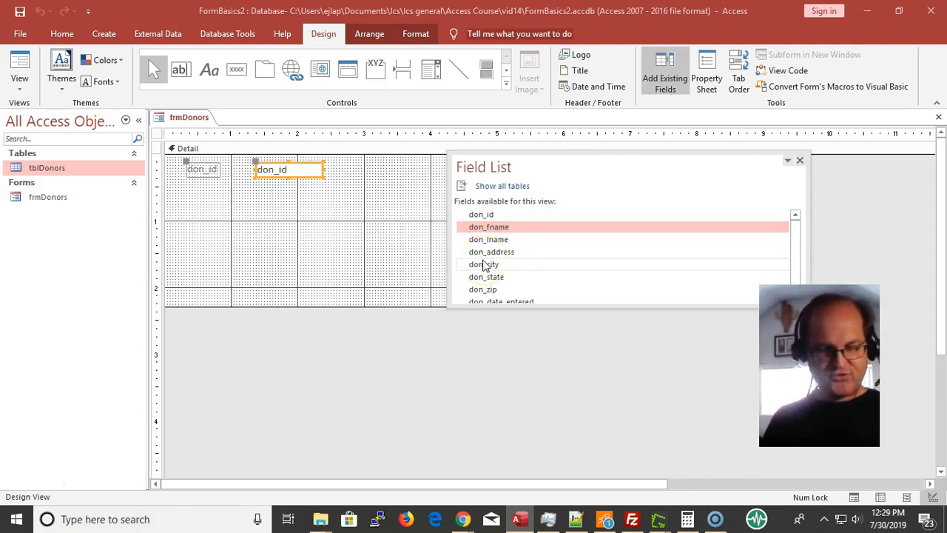
double_click(540, 163)
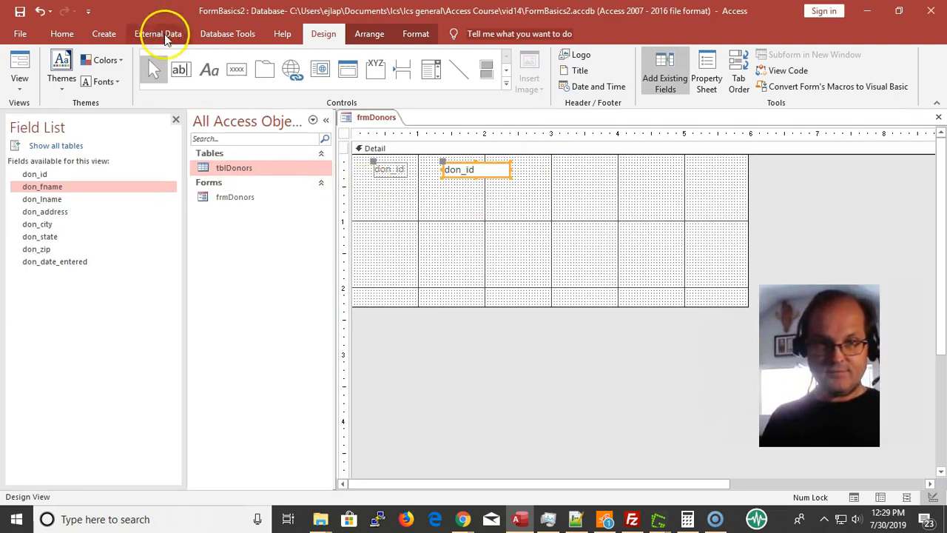
Collapse the navigation pane and float the reopened Field List over the lower right part of the form's Detail section
click(326, 120)
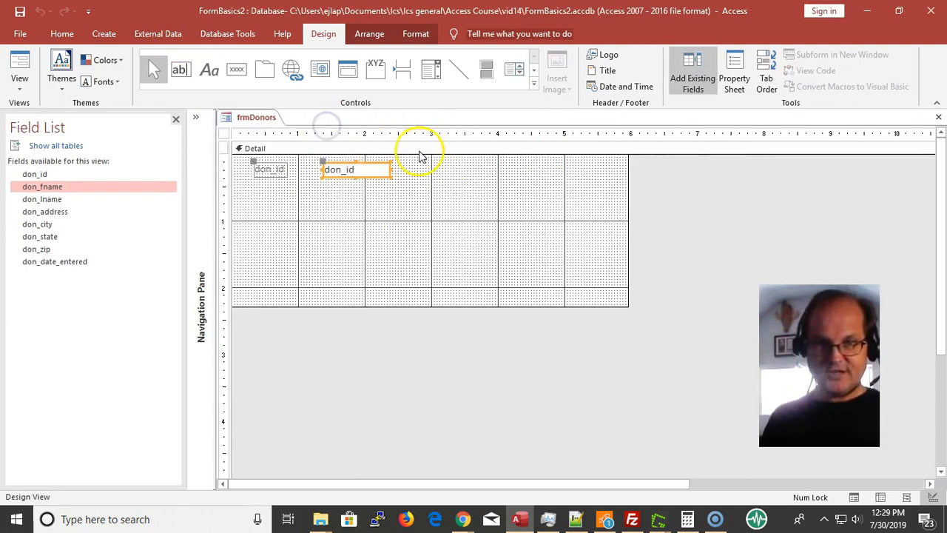
click(688, 77)
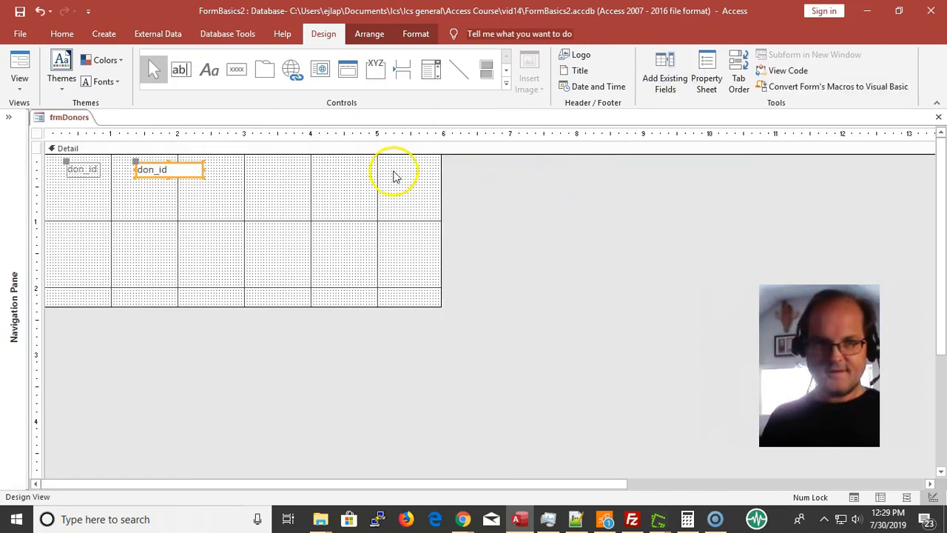
click(665, 72)
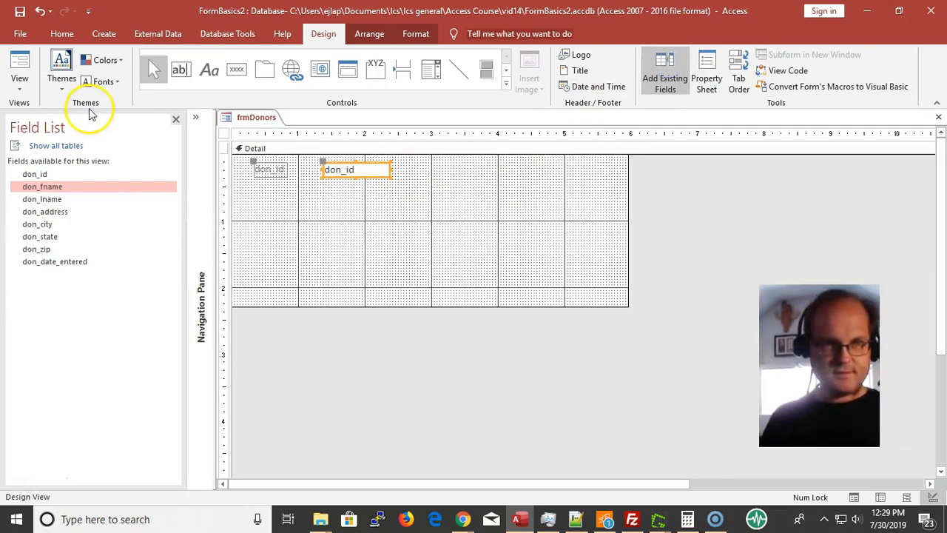
drag(96, 123, 588, 207)
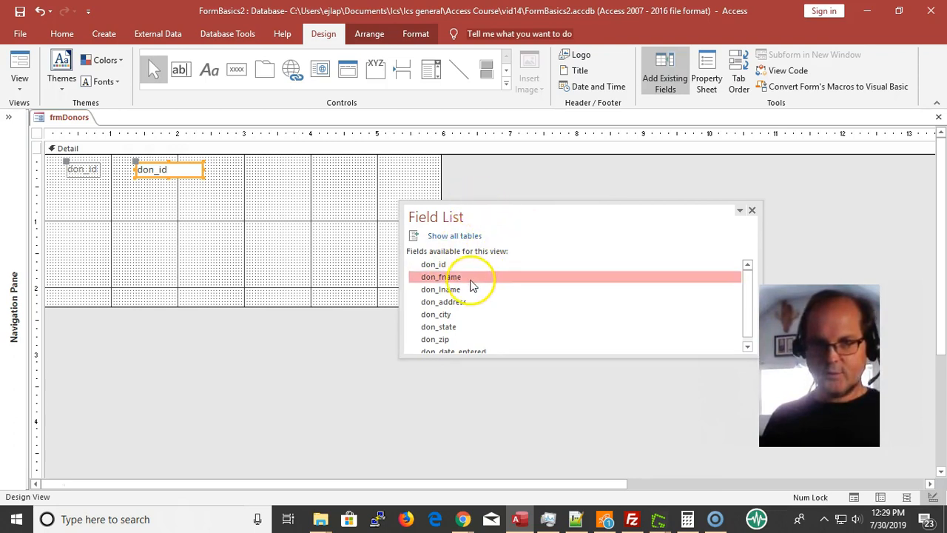
Add all fields from don_id to don_date_entered below the existing don_id control, shift them slightly up and right, and delete them
click(453, 263)
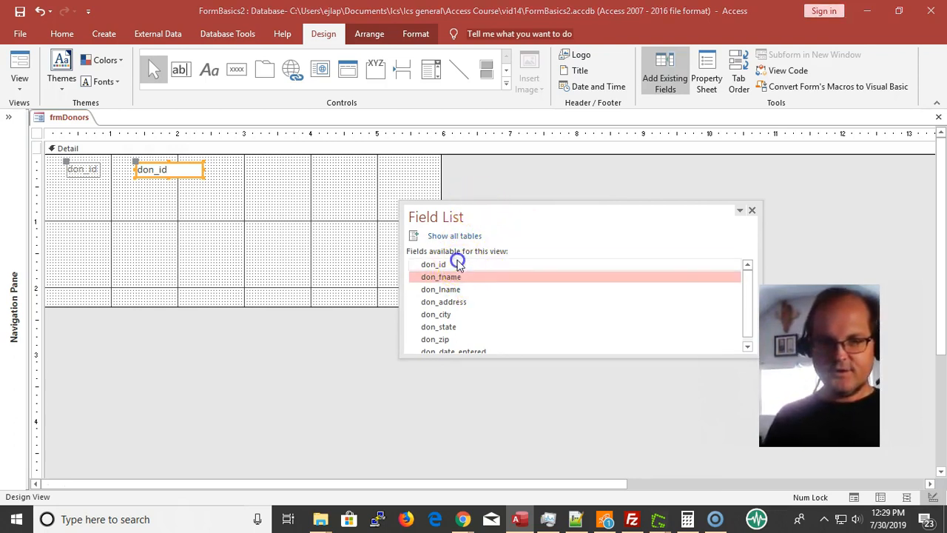
scroll(463, 293, down, 1)
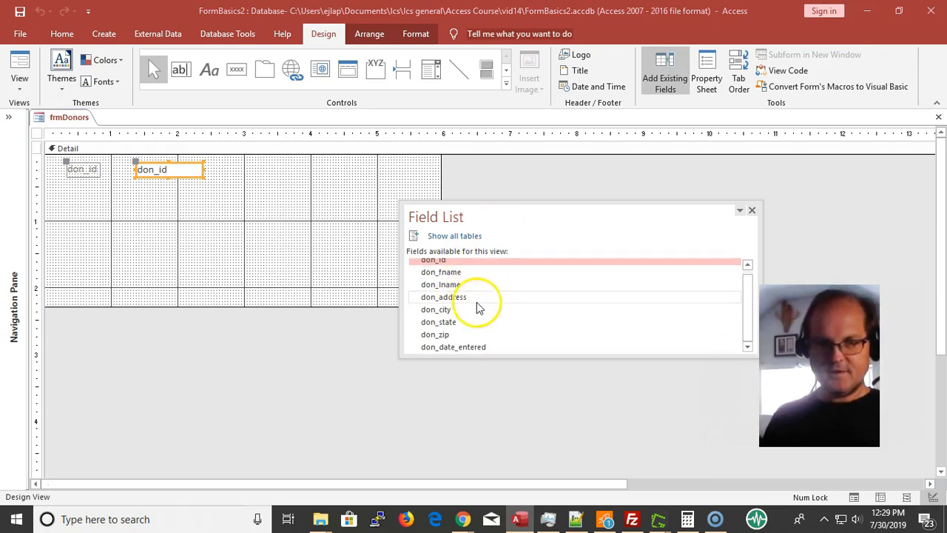
scroll(511, 340, up, 1)
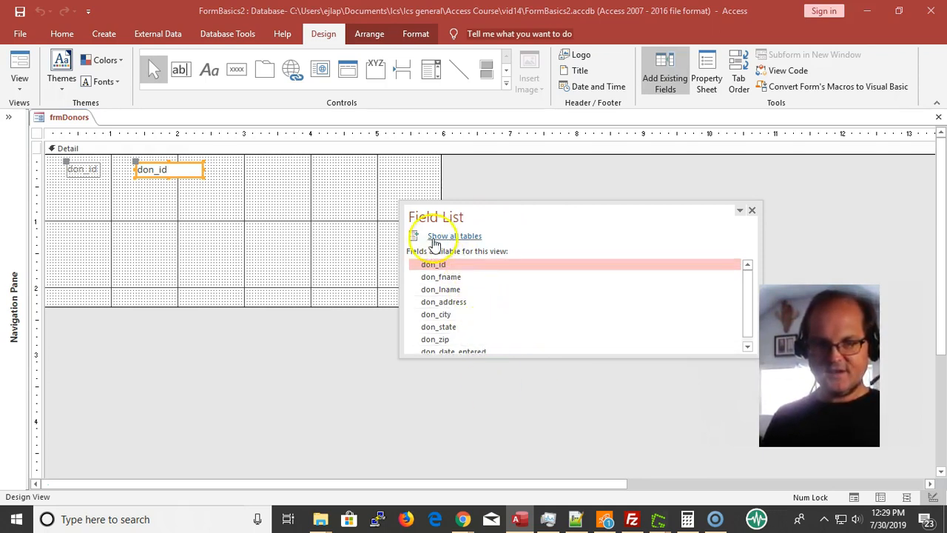
shift+click(472, 350)
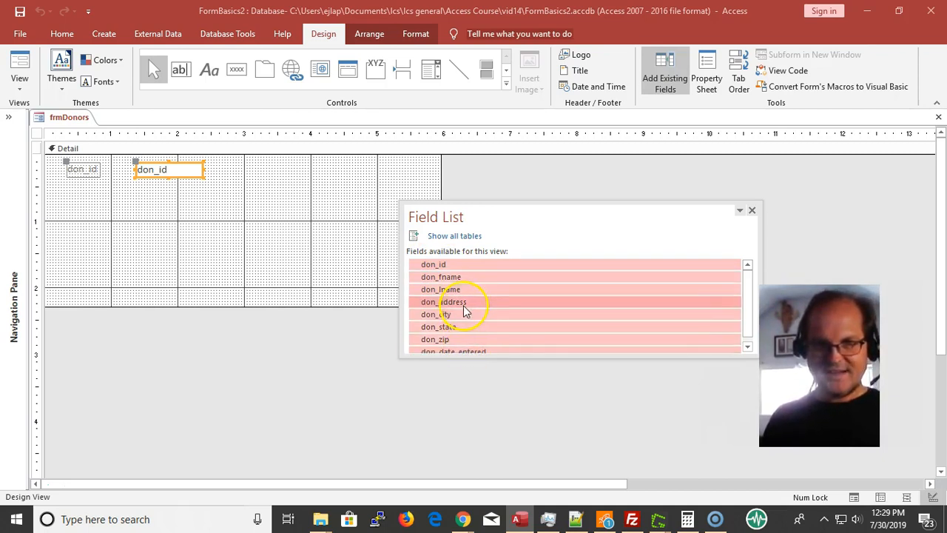
drag(454, 289, 152, 210)
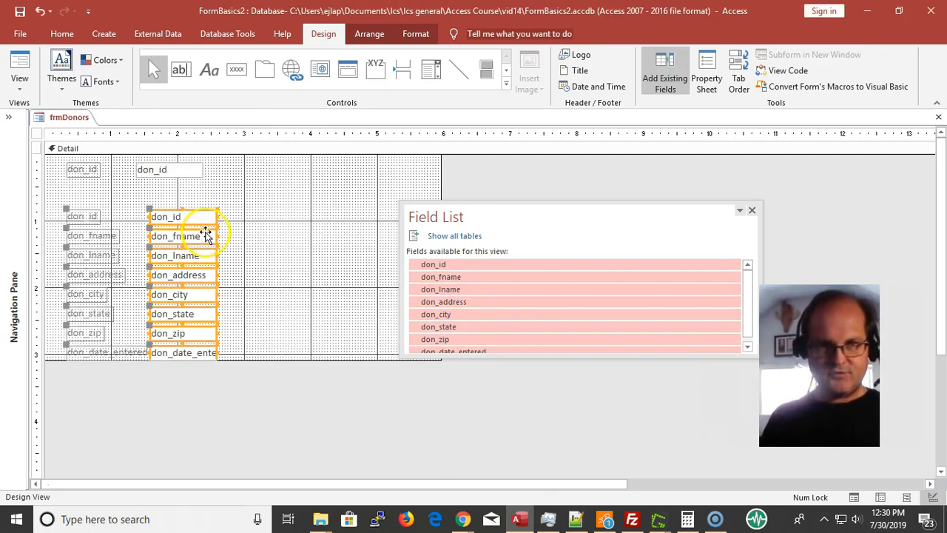
drag(199, 234, 215, 220)
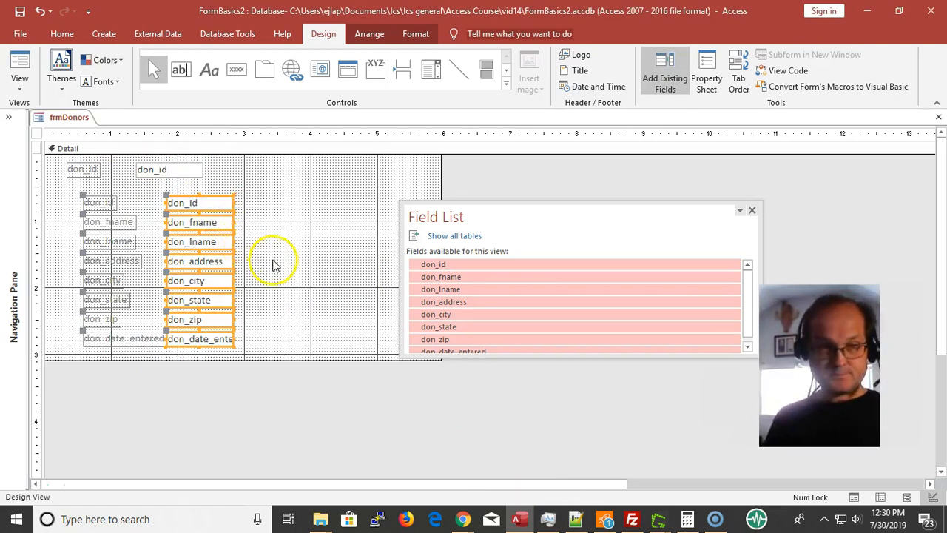
key(Delete)
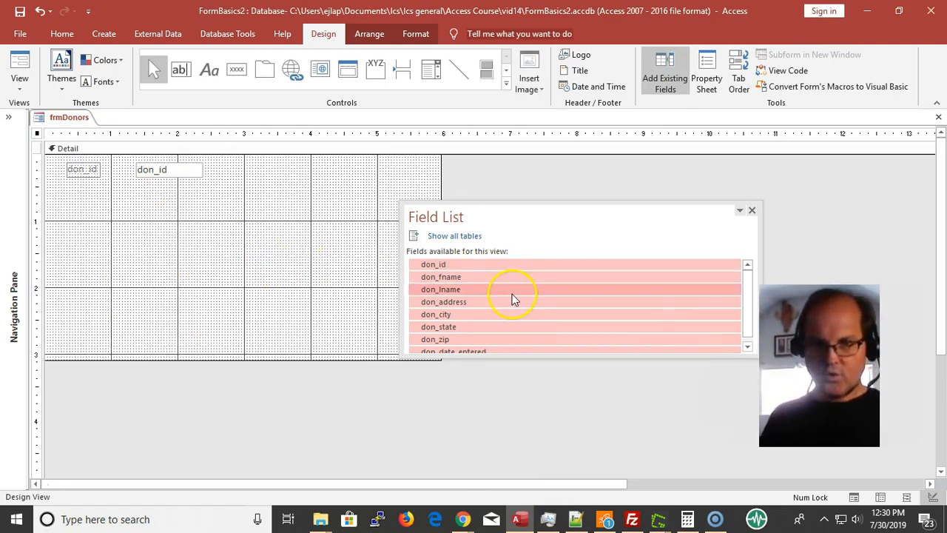
Add only don_fname, don_address and don_state to the Detail section together, and delete the three added controls
click(468, 275)
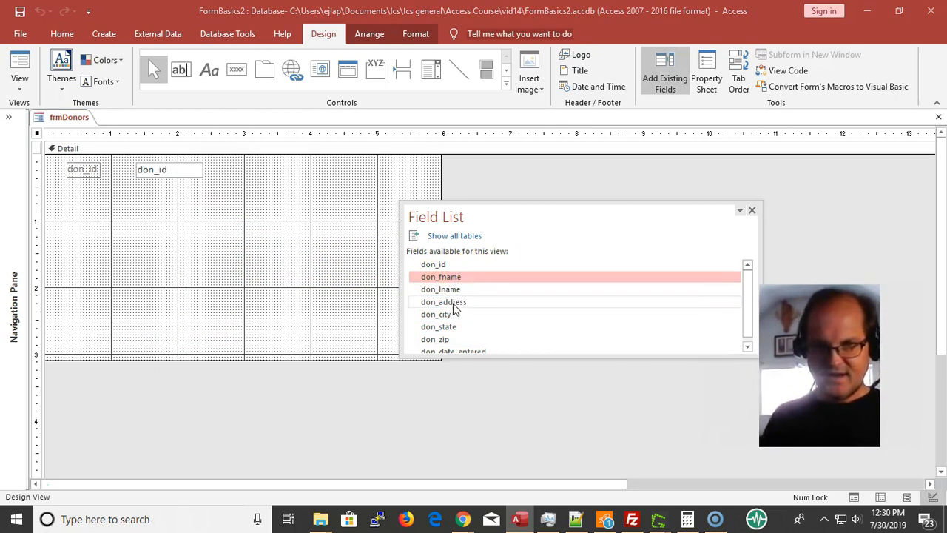
ctrl+click(454, 303)
ctrl+click(450, 327)
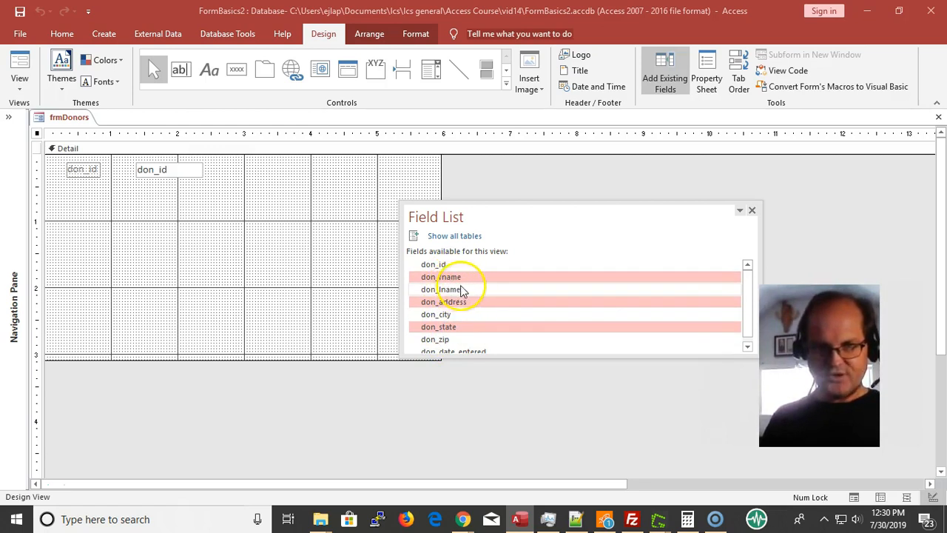
drag(475, 279, 185, 221)
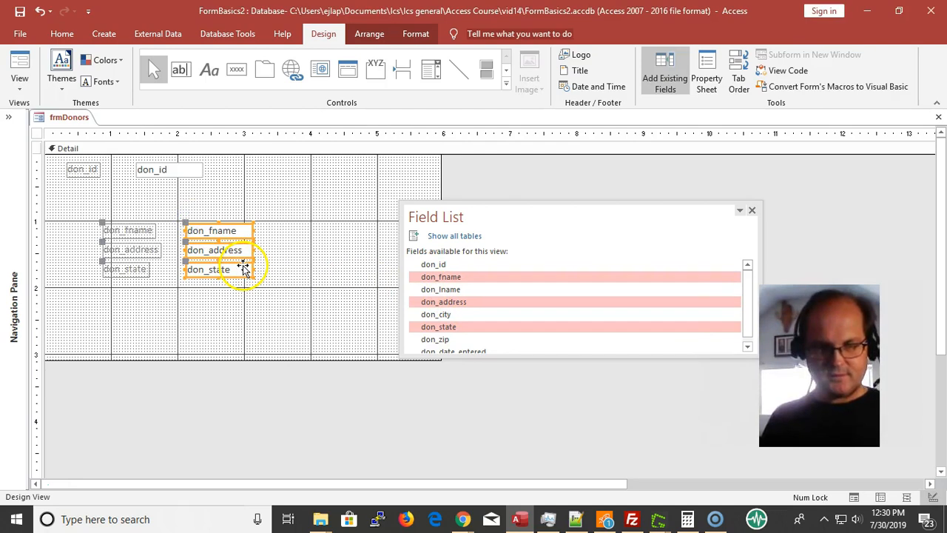
key(Delete)
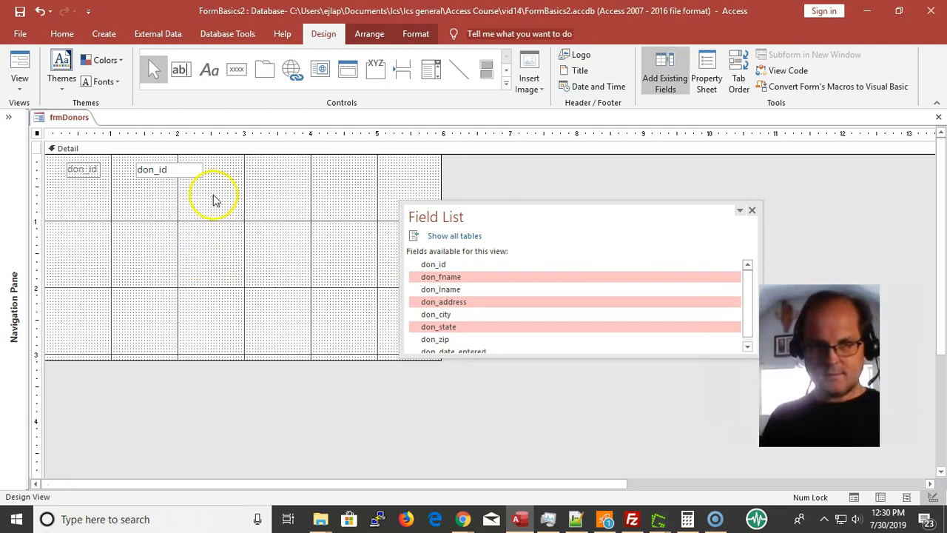
Delete the remaining don_id control from the form and make the Field List taller to fit every field
click(190, 171)
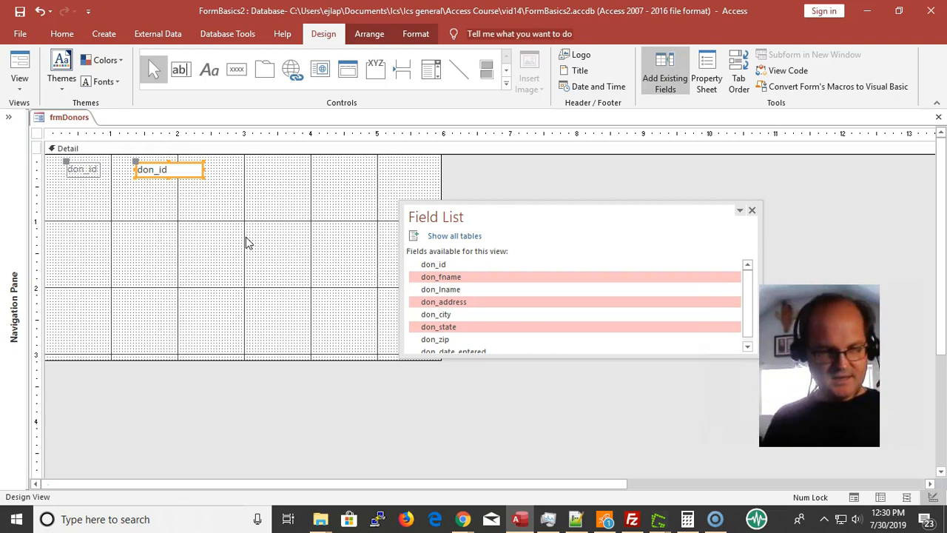
key(Delete)
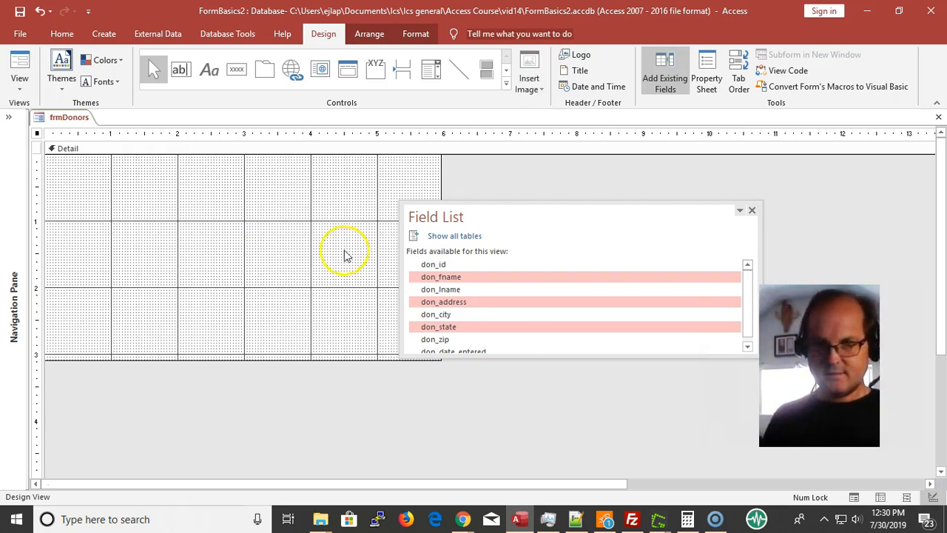
click(436, 264)
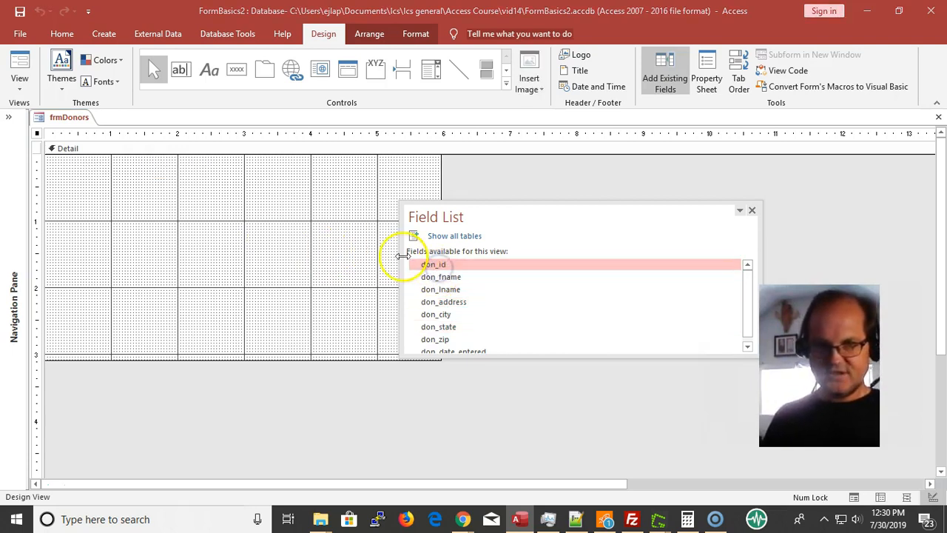
drag(479, 356, 471, 378)
Try placing all eight fields in the Detail section's upper-left corner, and delete the added controls
shift+click(478, 354)
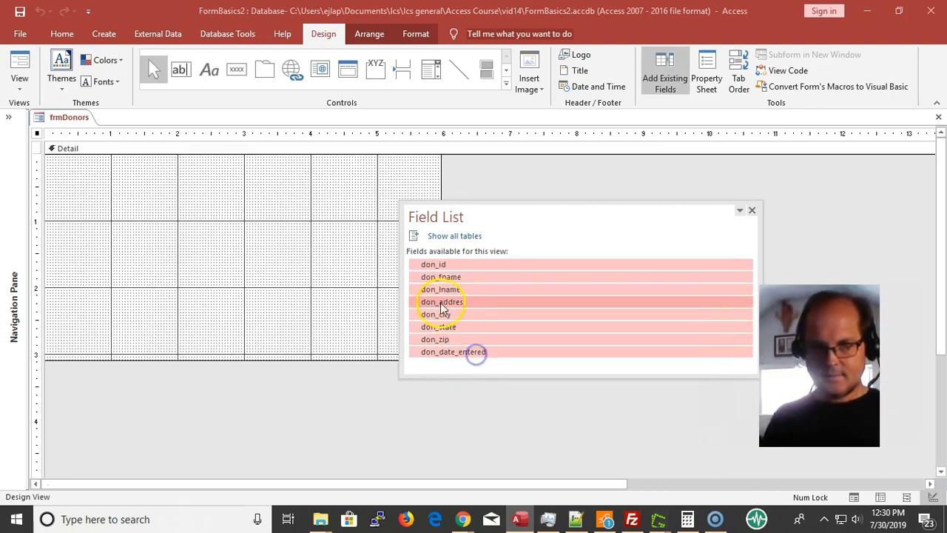
drag(439, 266, 72, 159)
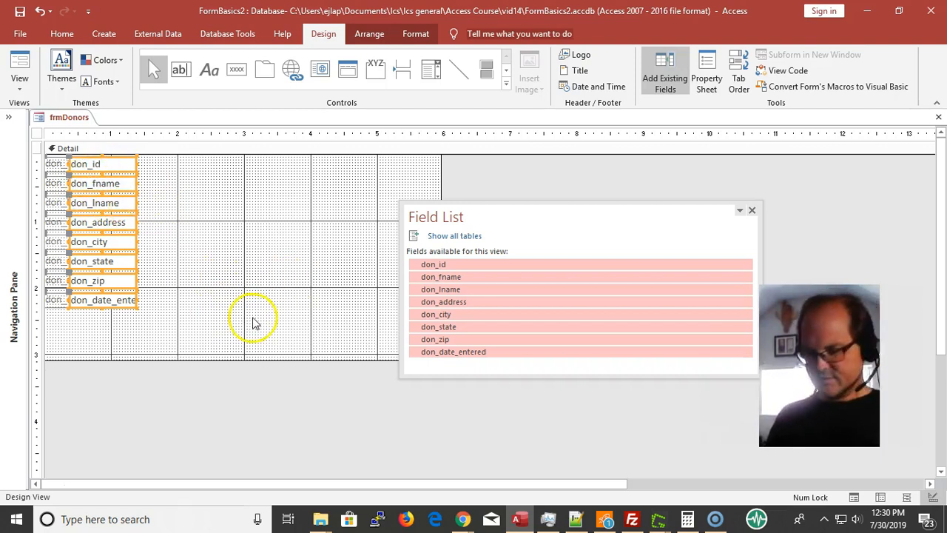
key(Delete)
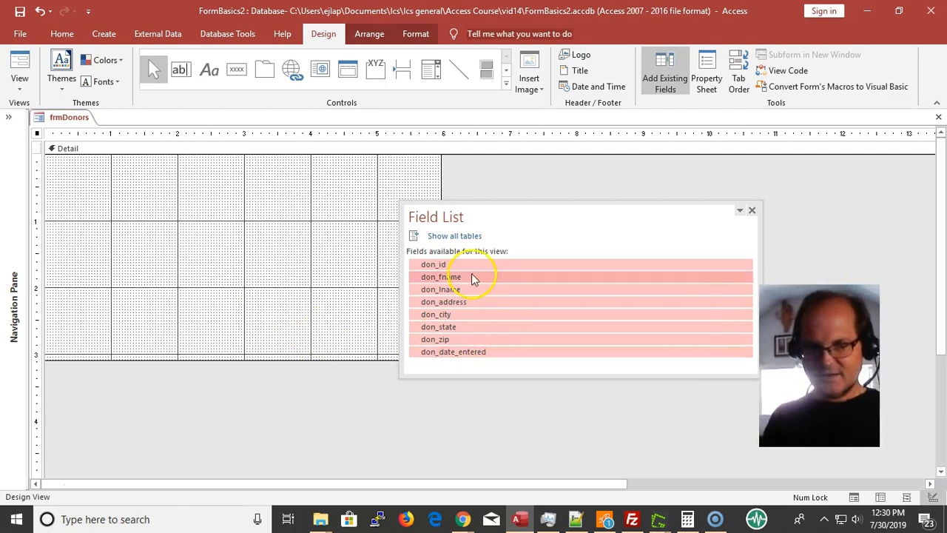
Add all eight fields near the middle of the Detail section, and delete every added control except don_id
drag(493, 294, 225, 184)
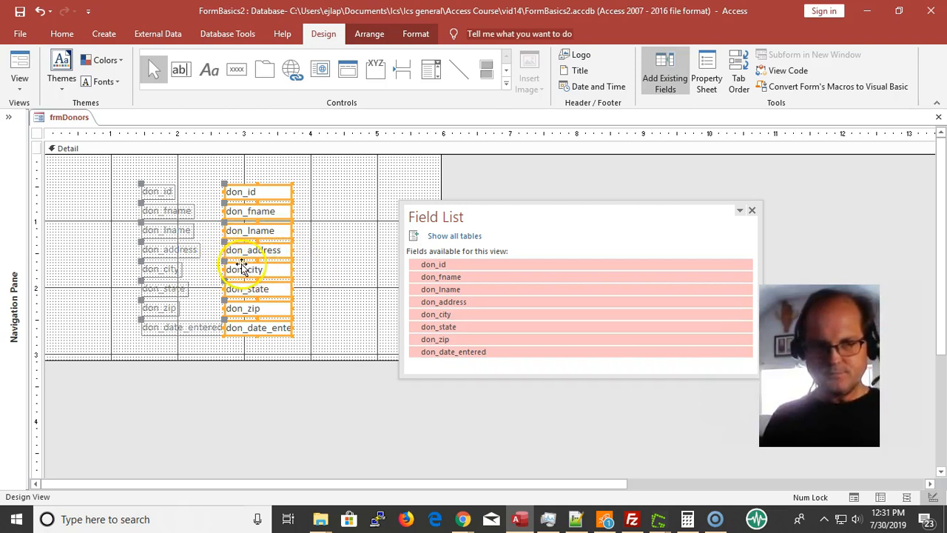
click(346, 337)
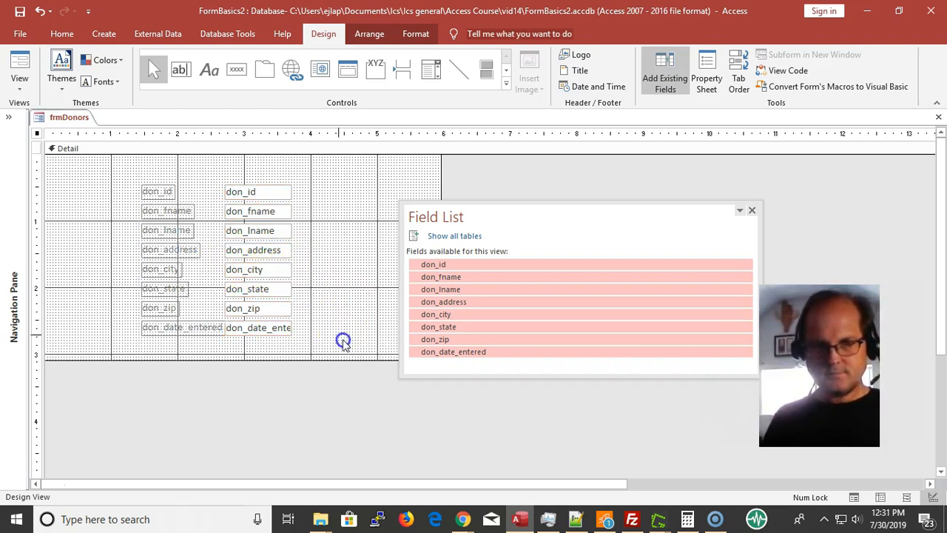
drag(344, 340, 165, 209)
key(Delete)
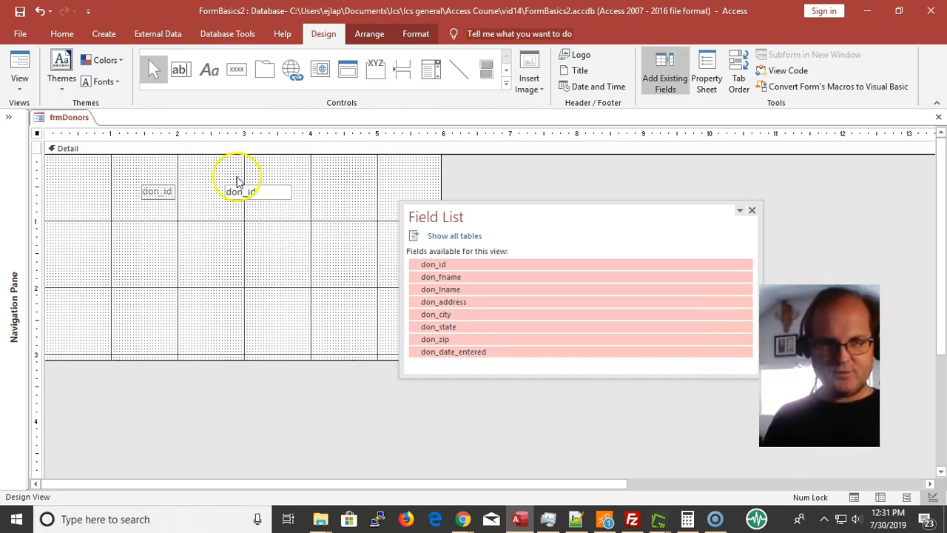
Move the don_id control and its label toward the Detail section's upper left, and select the label and text box in turn
drag(239, 193, 190, 175)
click(277, 234)
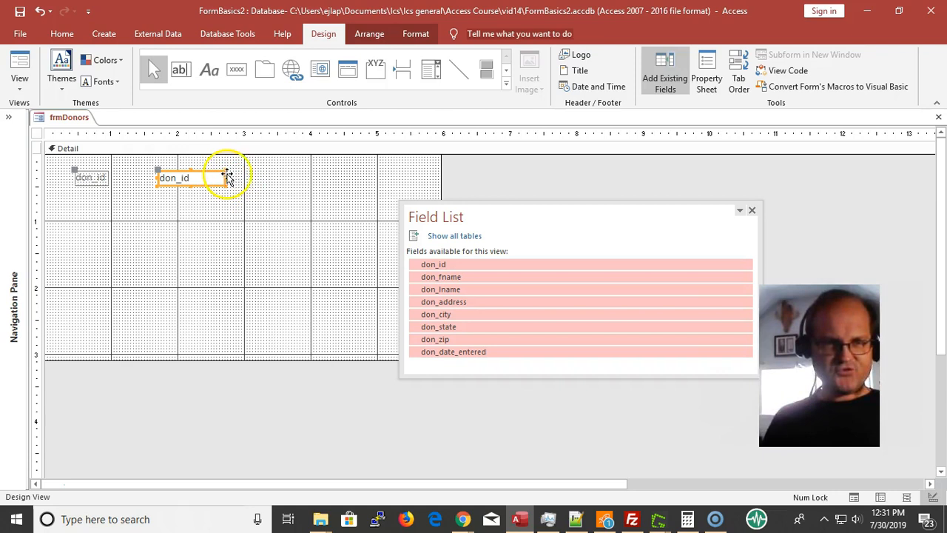
click(225, 177)
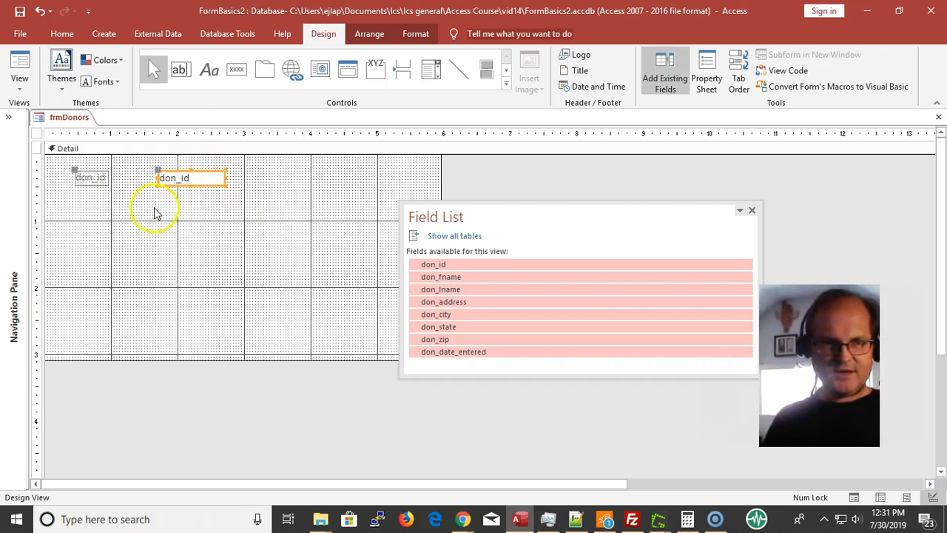
click(89, 179)
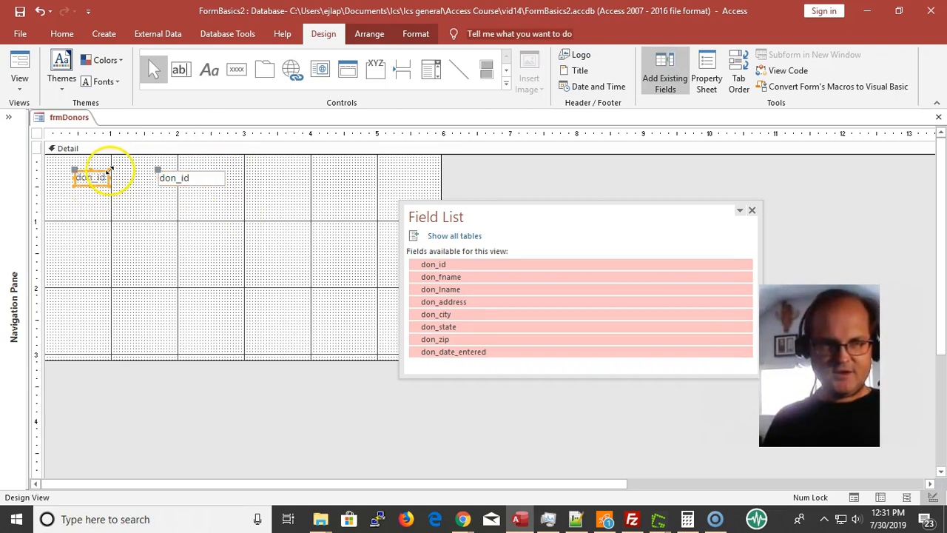
click(105, 211)
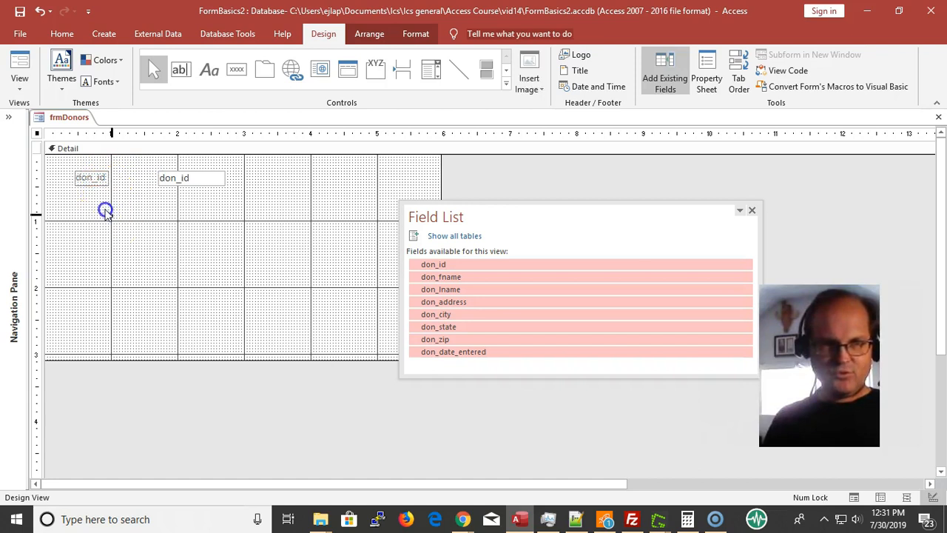
drag(91, 184, 92, 182)
click(205, 180)
drag(86, 195, 90, 179)
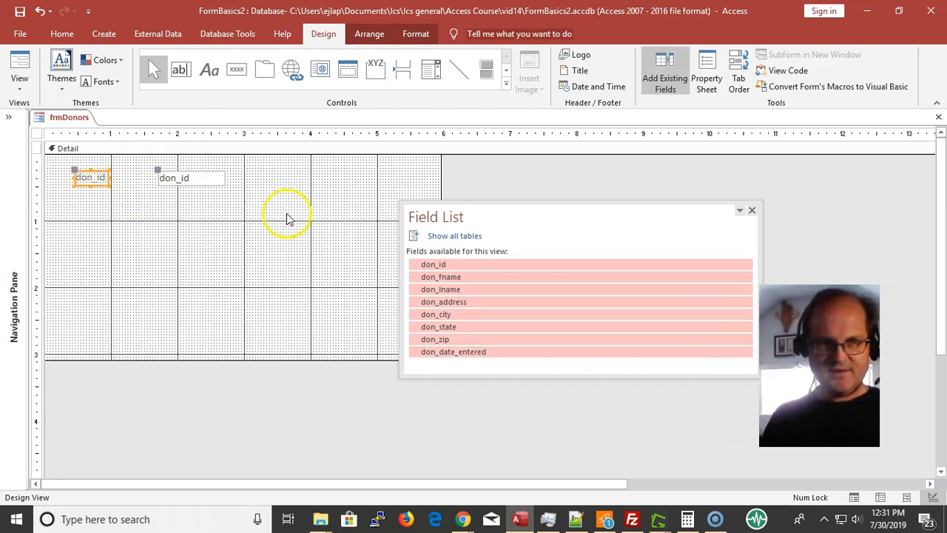
Delete the don_id control and add the don_id field again, with its text box starting at about 2.4 inches on the horizontal ruler
click(193, 179)
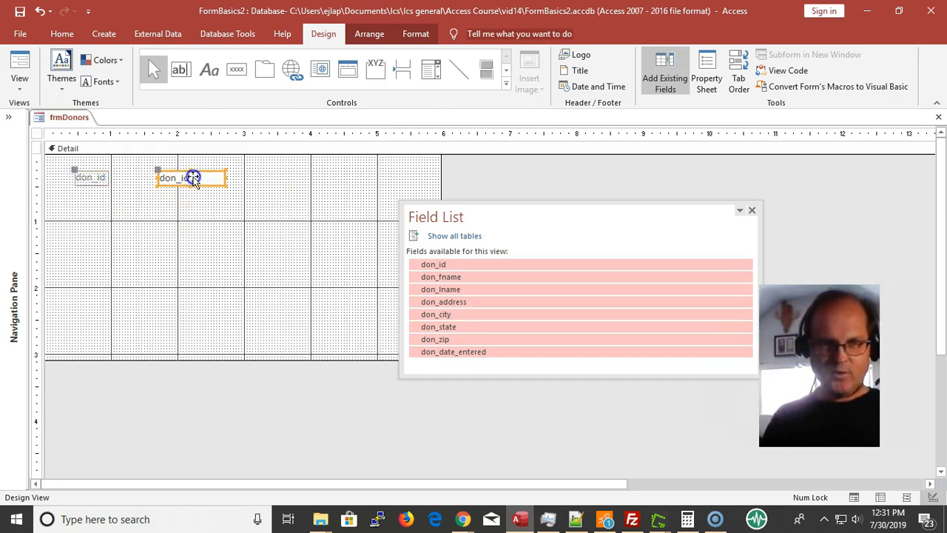
key(Delete)
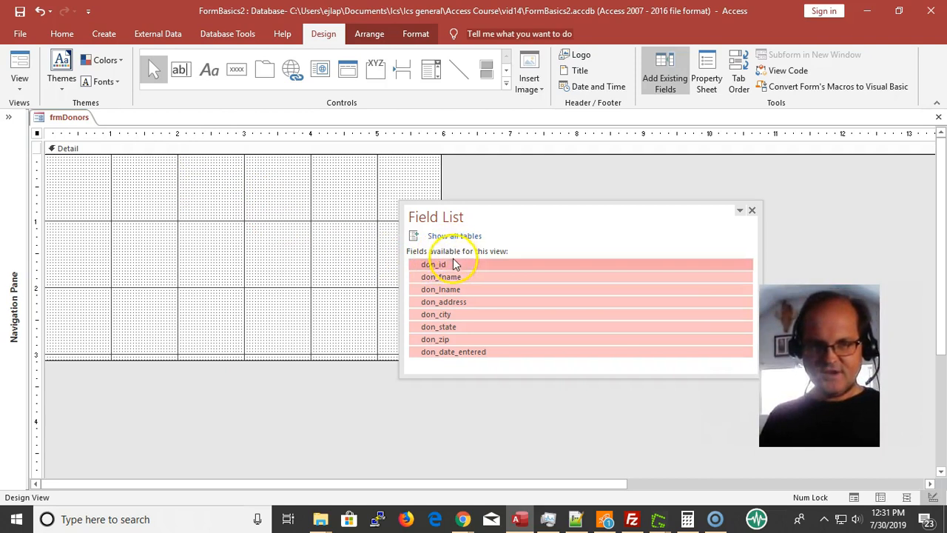
click(458, 275)
drag(466, 265, 205, 182)
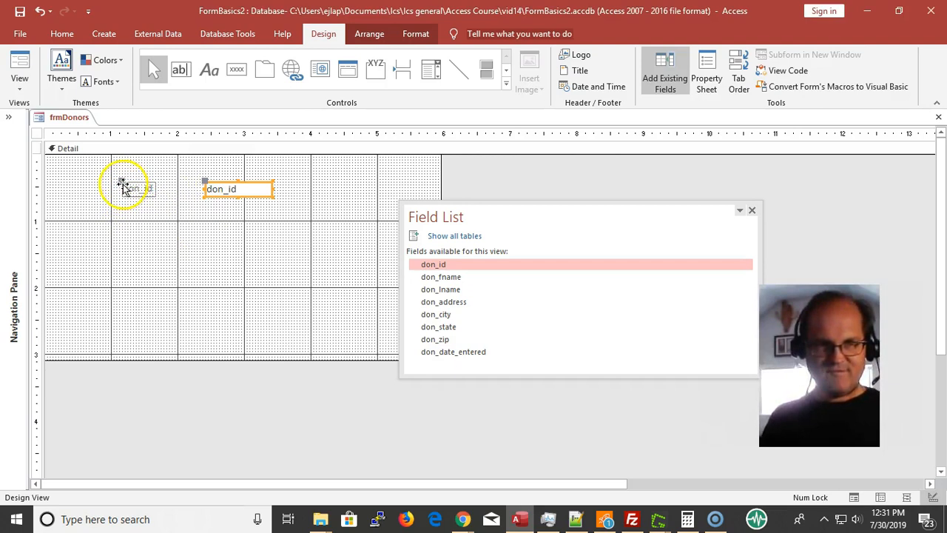
Move the don_id label directly against its text box, and shift both together down and left to about the 1 inch vertical mark
drag(125, 189, 203, 182)
click(300, 245)
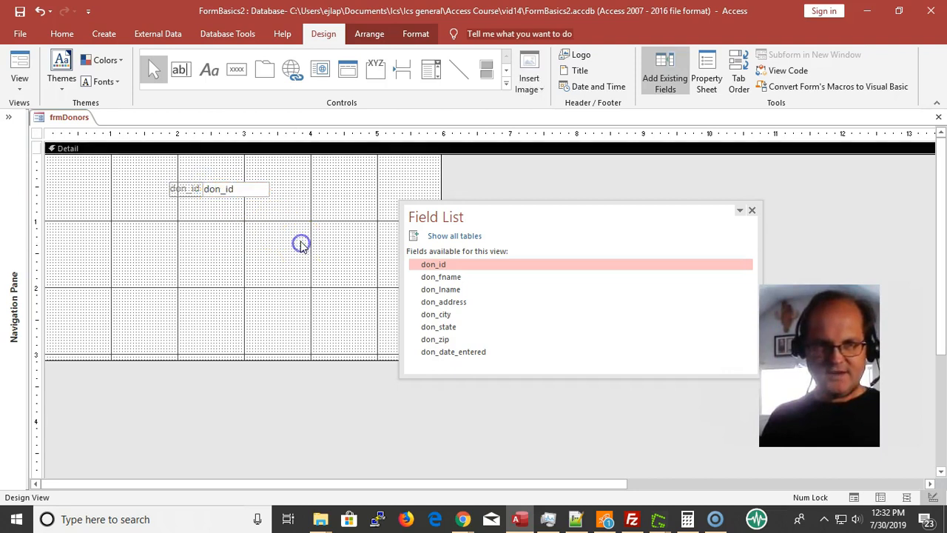
click(243, 188)
drag(243, 189, 183, 211)
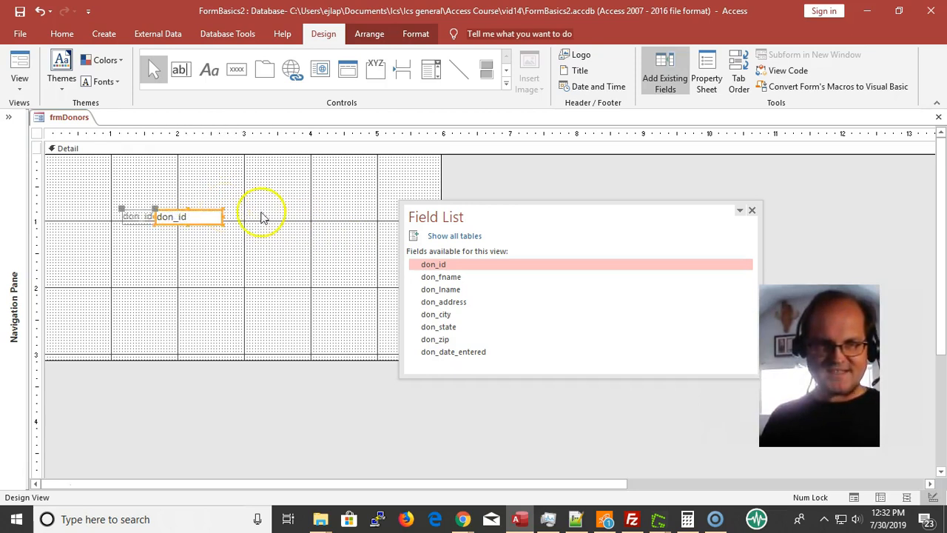
Enlarge the don_id text box from its upper-right corner to about 1.8 inches wide and 0.4 inch high
click(215, 216)
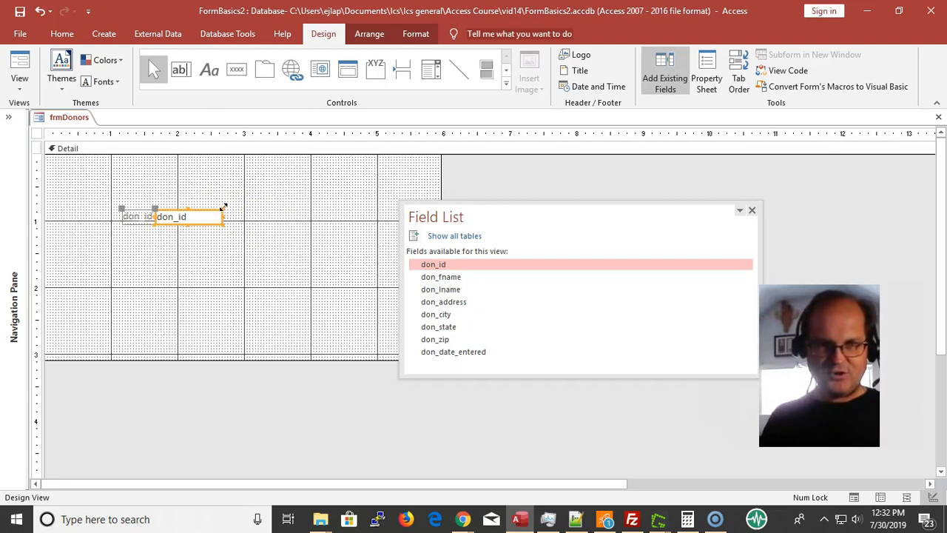
drag(222, 209, 222, 210)
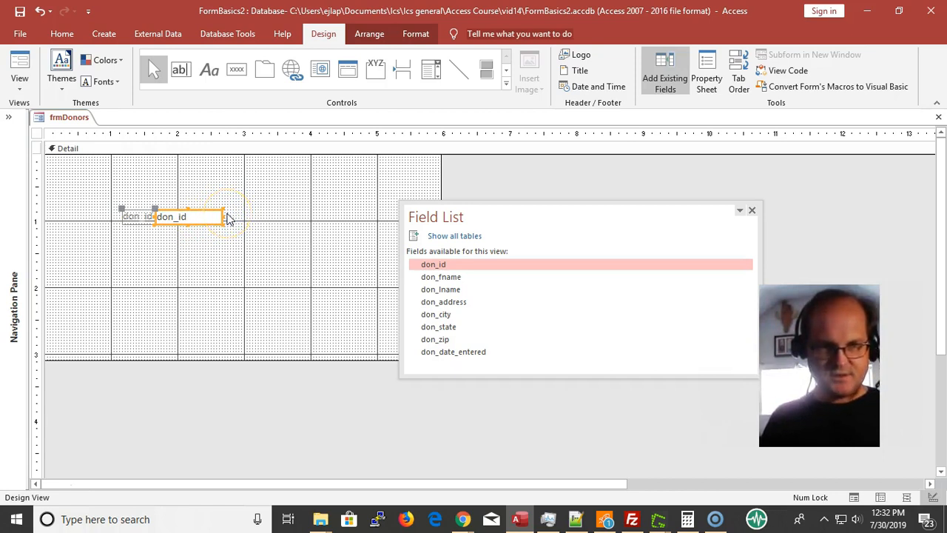
drag(222, 209, 277, 202)
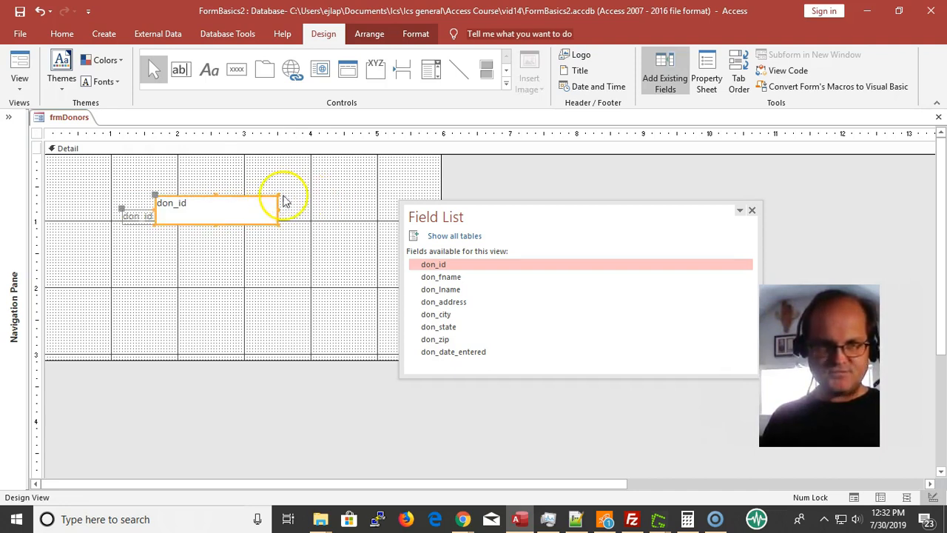
click(278, 195)
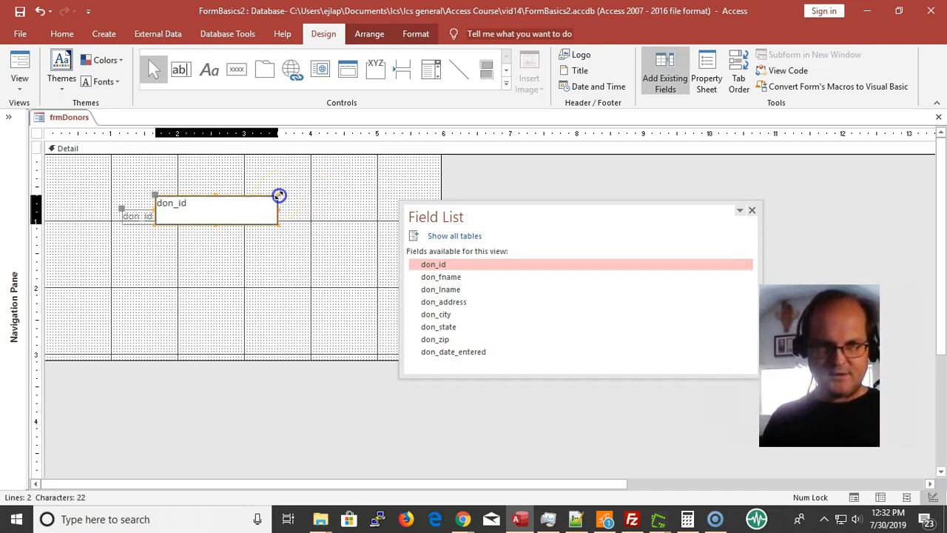
click(278, 195)
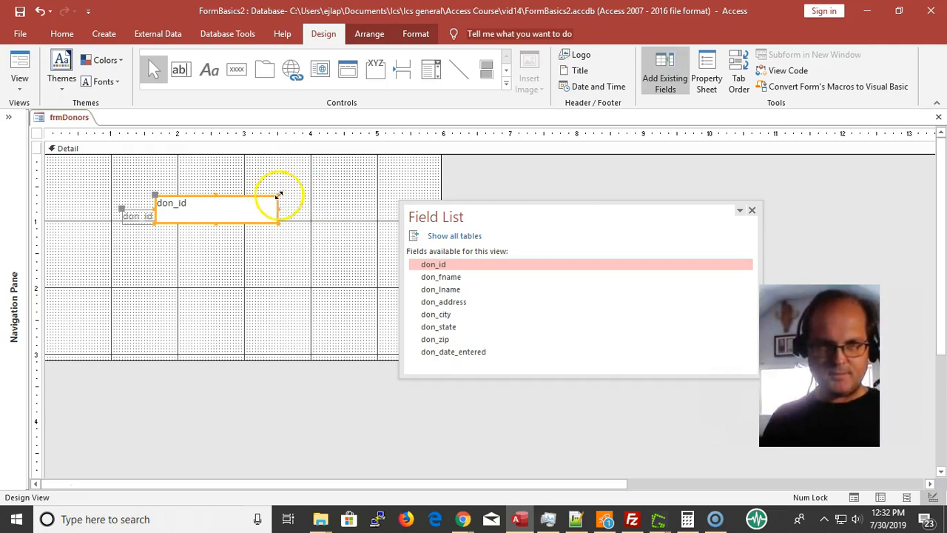
Shrink the don_id text box to about 1.2 inches wide and 0.25 inch high
mouse_move(278, 195)
mouse_down()
mouse_move(233, 202)
mouse_move(232, 222)
mouse_up()
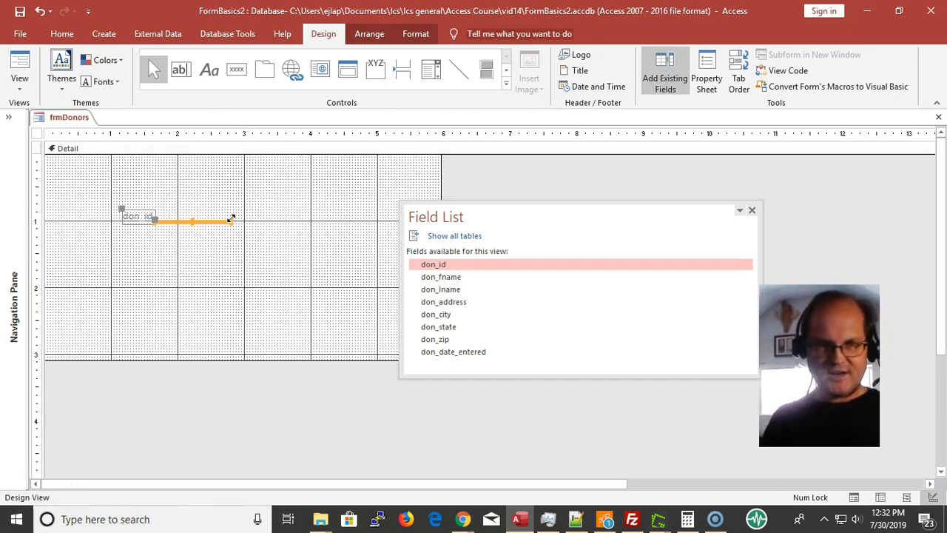
drag(232, 218, 231, 219)
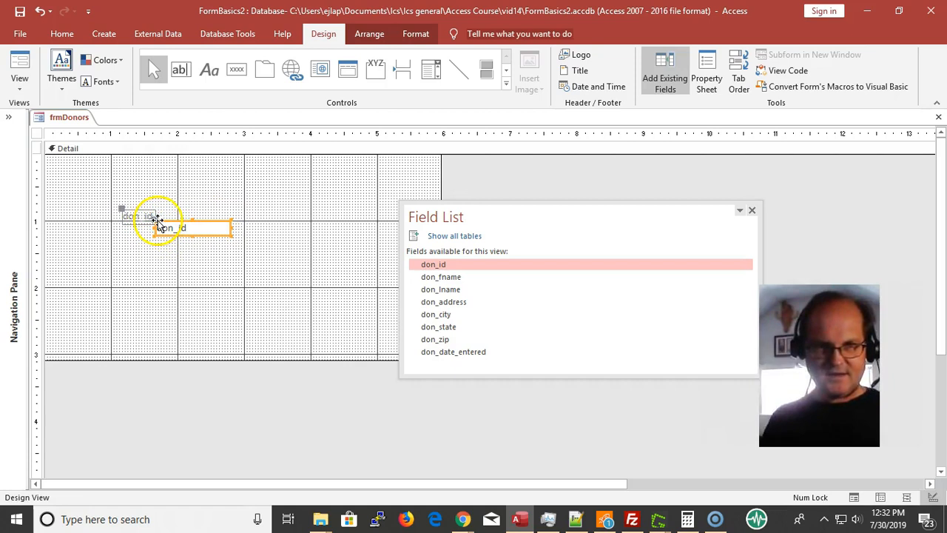
Move the don_id text box level with its label, and shift both up and left until the text box starts at about 1.4 inches
click(157, 221)
drag(158, 221, 165, 211)
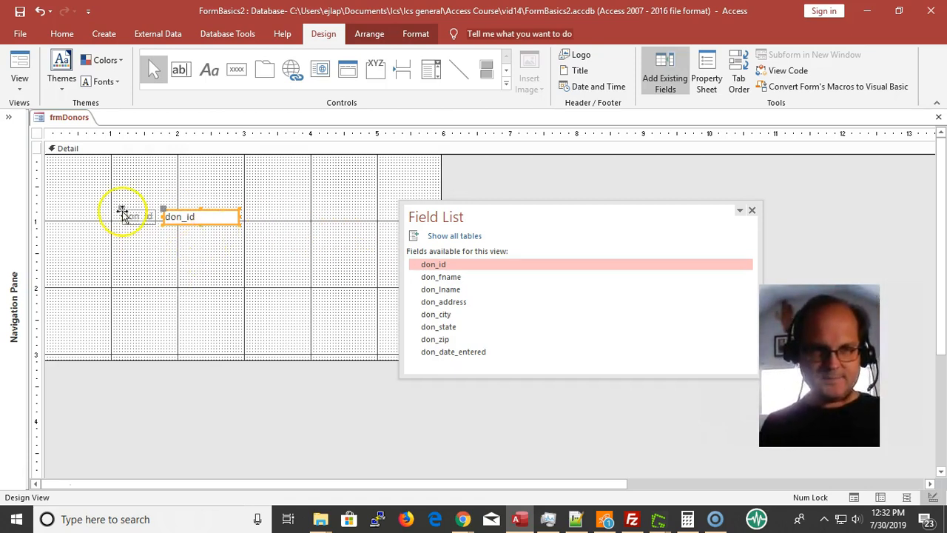
drag(122, 213, 167, 211)
click(173, 236)
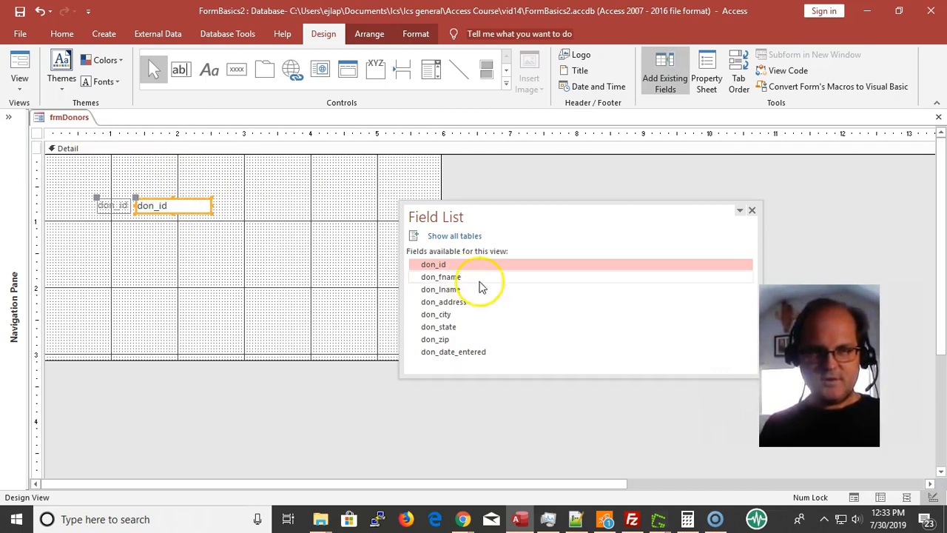
Add the don_fname, don_lname and don_address fields below don_id, staggered with text boxes starting at about 1.9, 2.7 and 3 inches
drag(448, 277, 179, 239)
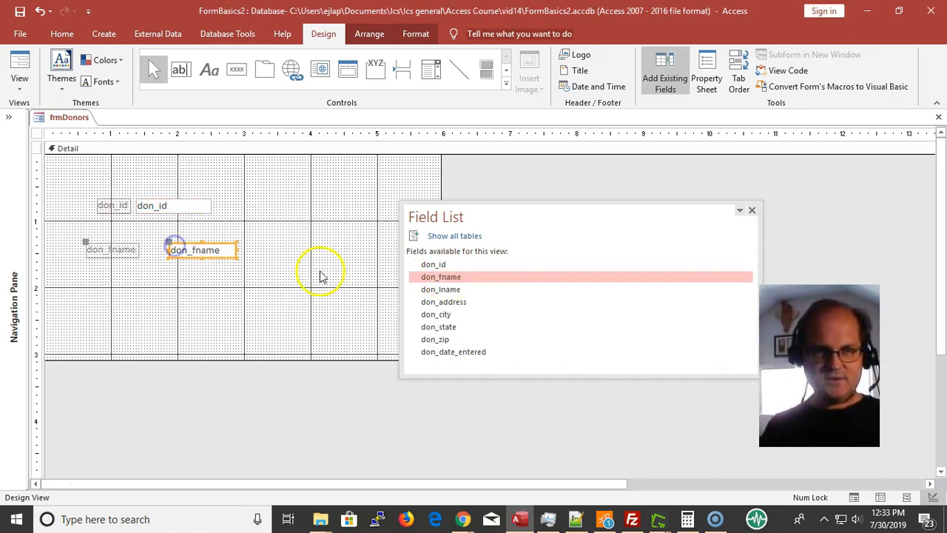
drag(437, 289, 228, 299)
drag(435, 303, 399, 305)
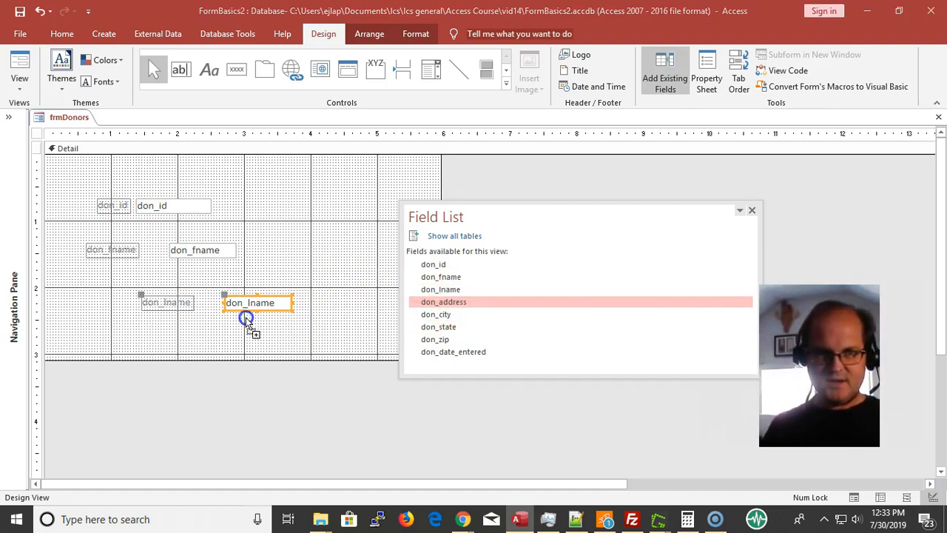
drag(246, 318, 247, 326)
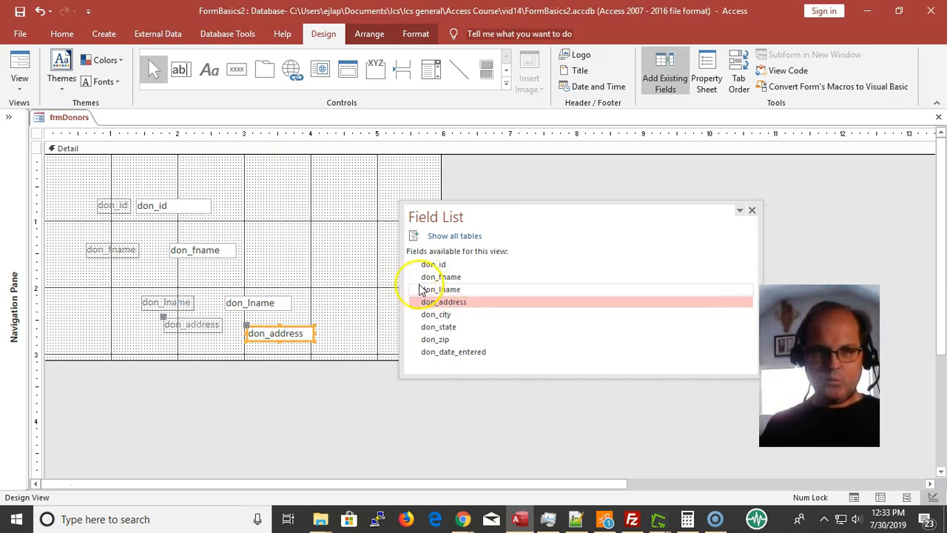
click(352, 340)
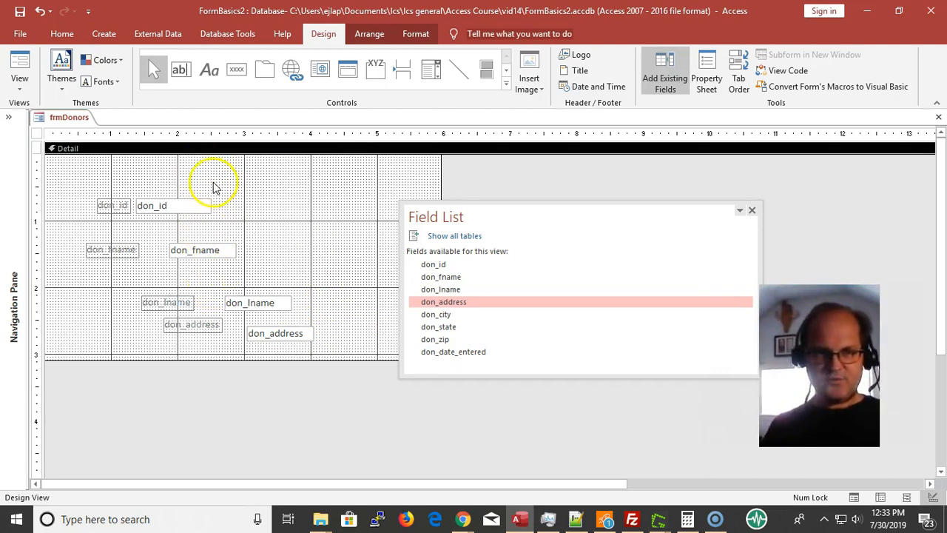
Select the don_id, don_fname, don_lname and don_address text boxes one by one, and clear the selection
click(200, 206)
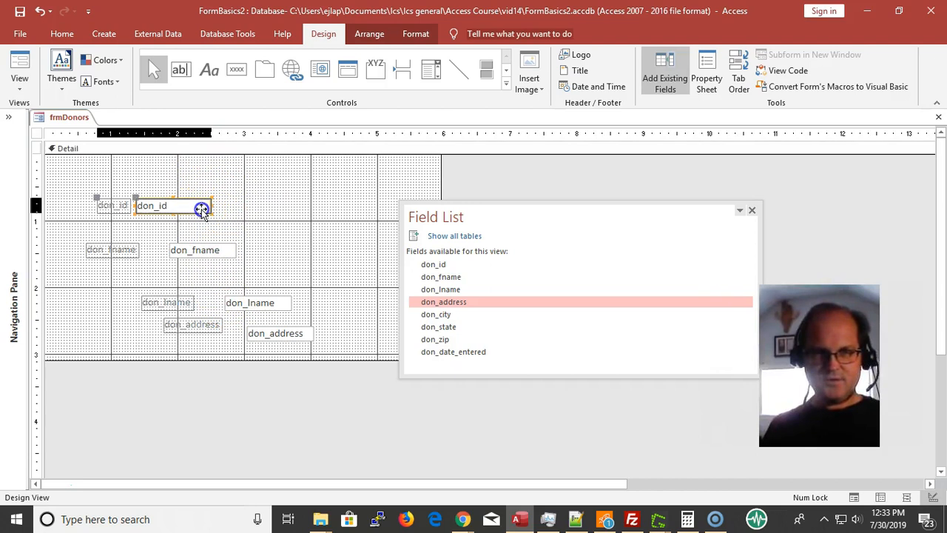
shift+click(220, 246)
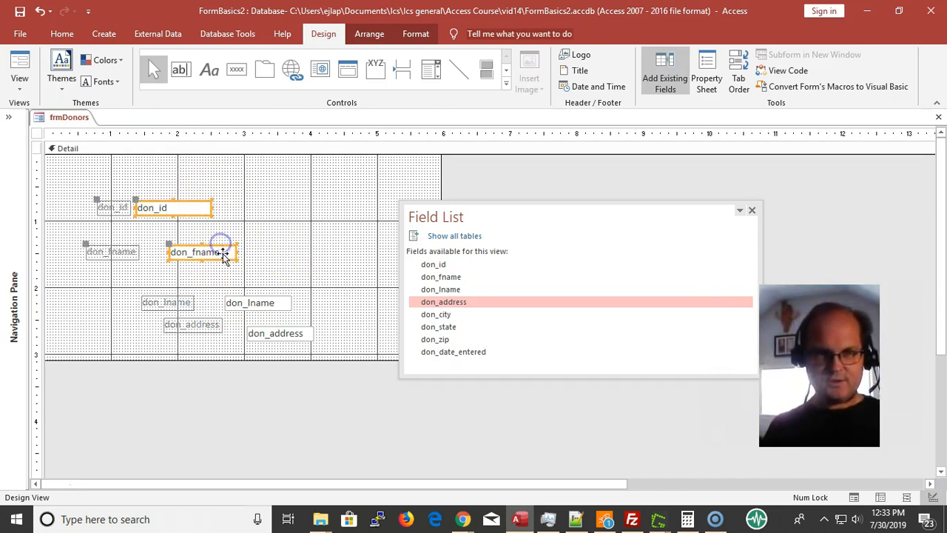
shift+click(271, 304)
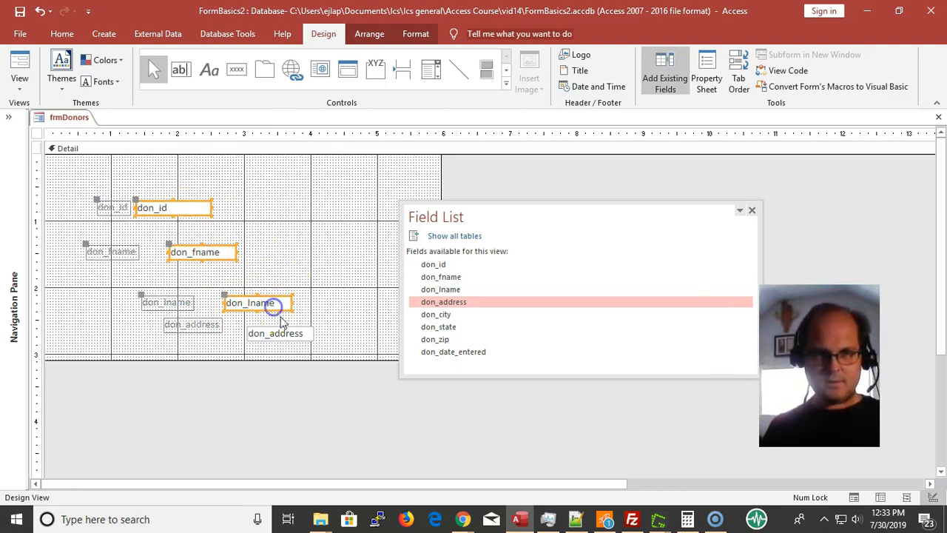
shift+click(288, 332)
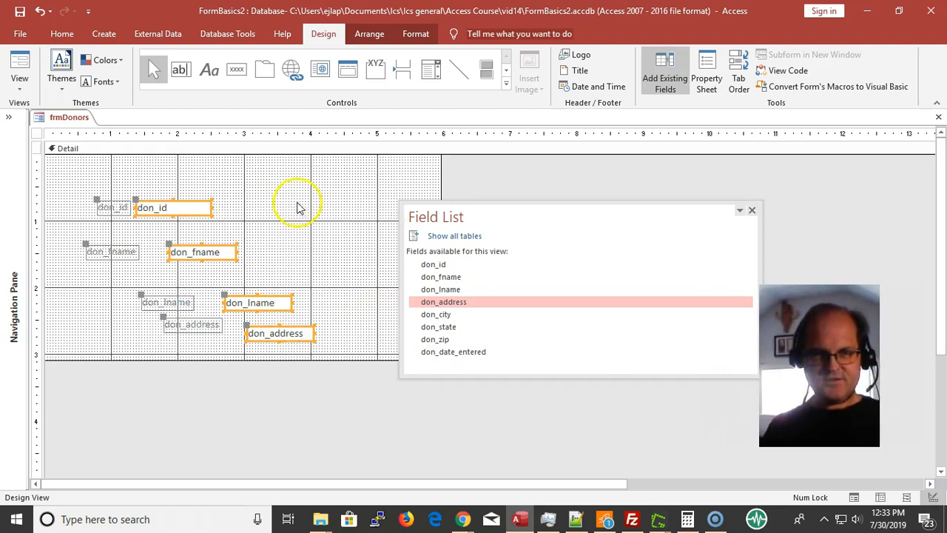
click(207, 212)
click(271, 195)
Select only the don_id and don_address text boxes together, and clear the selection
click(189, 213)
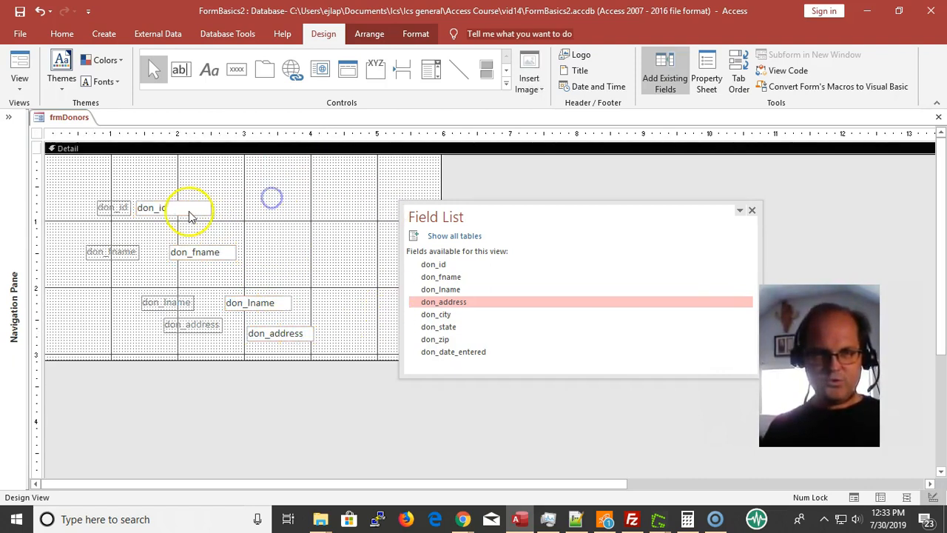
shift+click(308, 333)
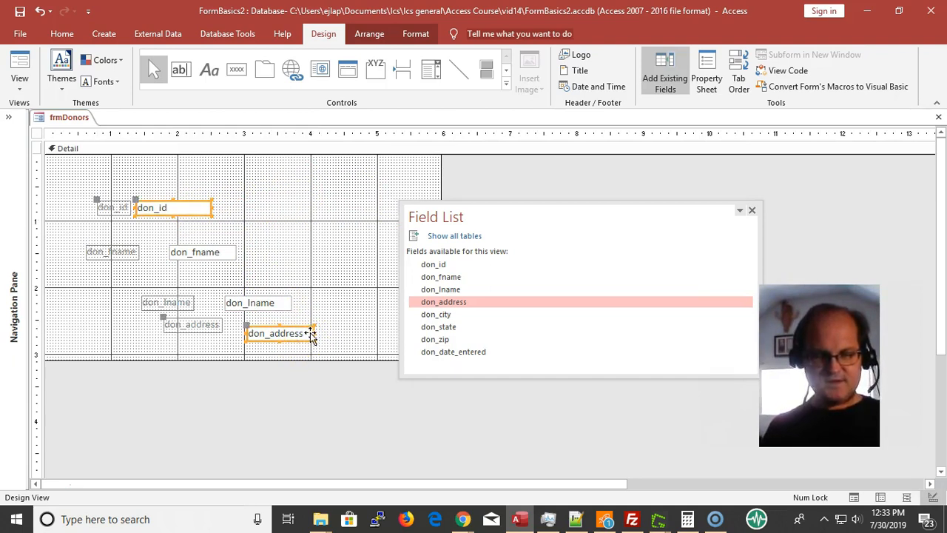
click(303, 257)
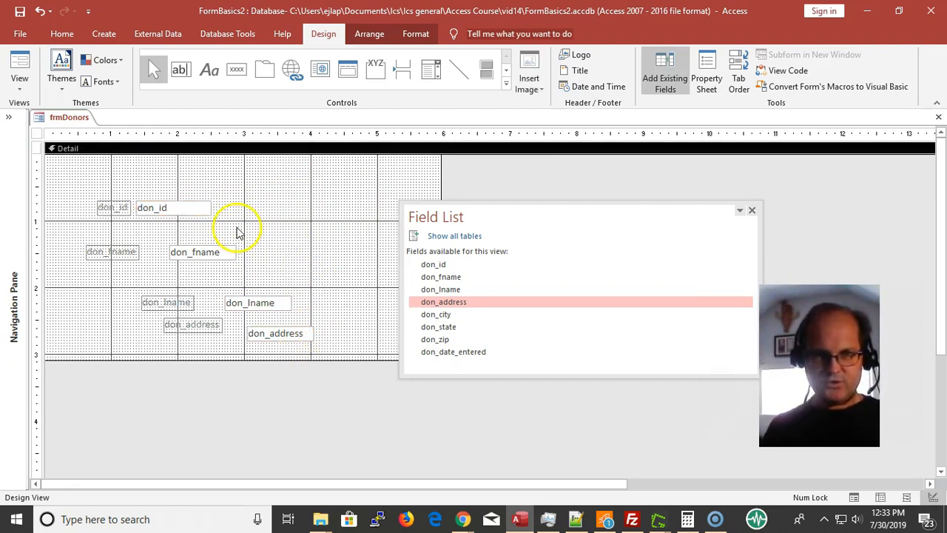
Select all four text boxes at once and align them to the right
drag(191, 179, 342, 346)
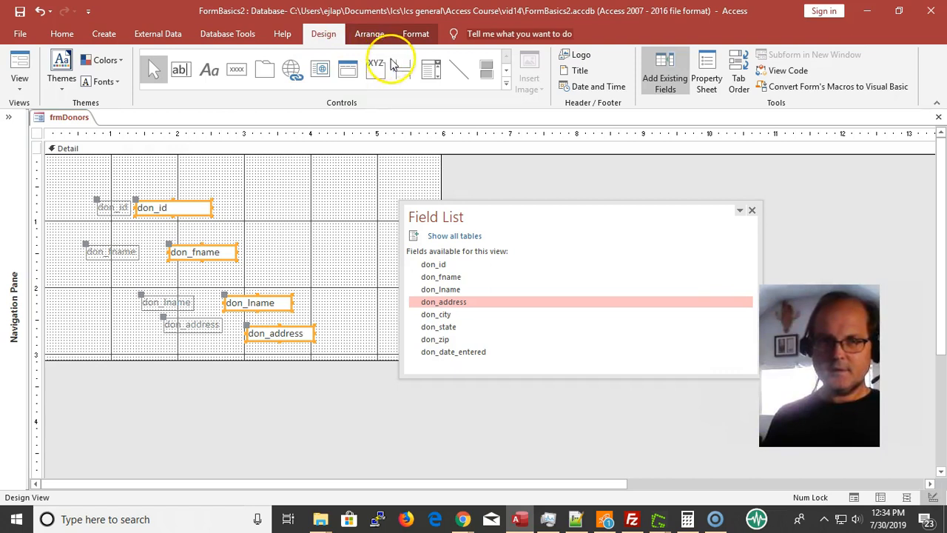
click(358, 34)
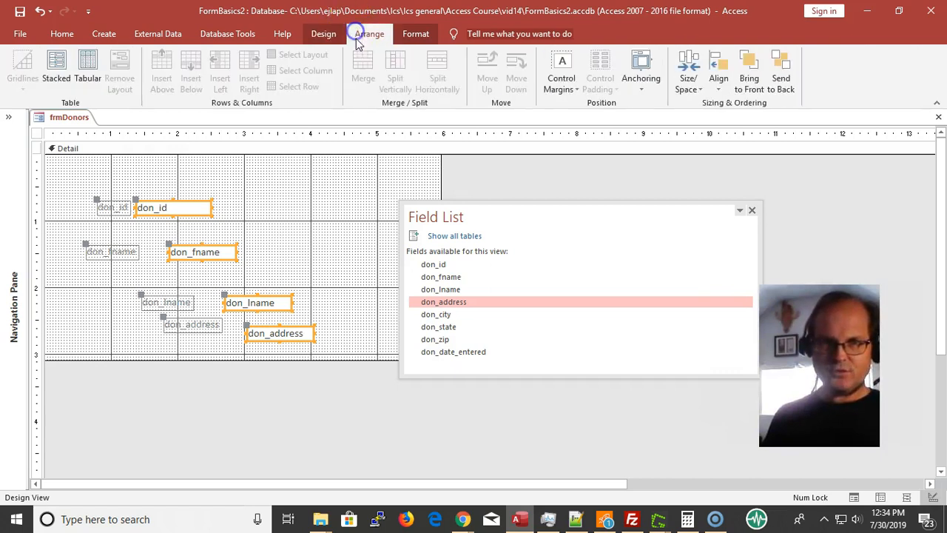
click(718, 77)
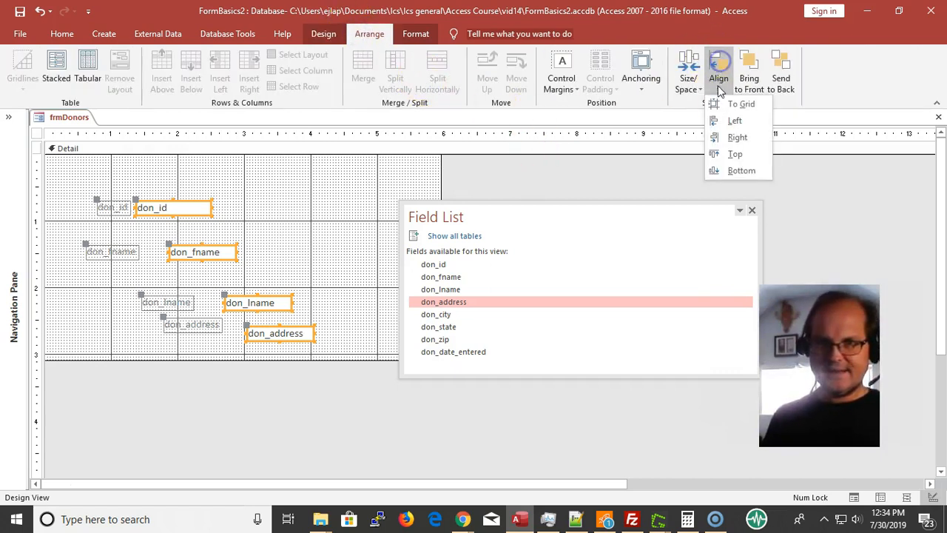
click(739, 137)
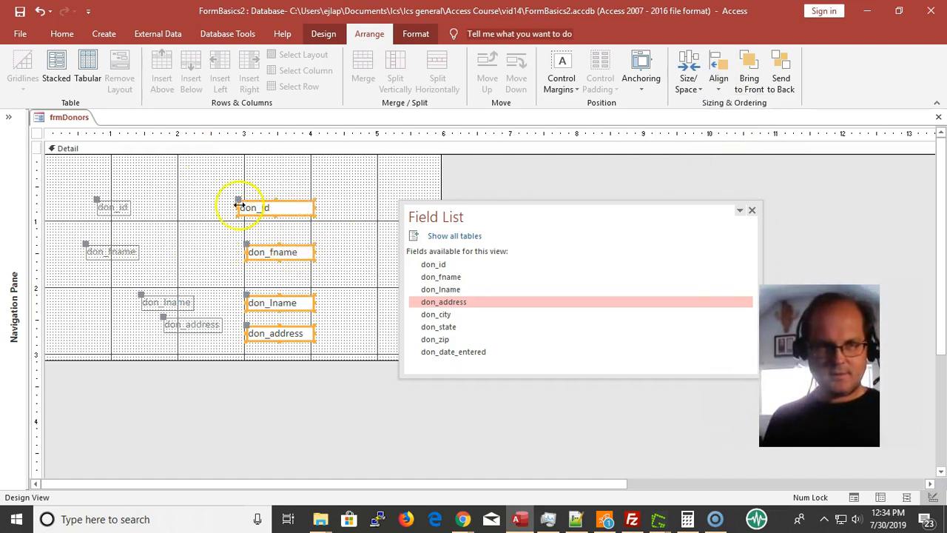
Select the four field labels and align them to the right, leaving the controls deselected
drag(72, 177, 212, 343)
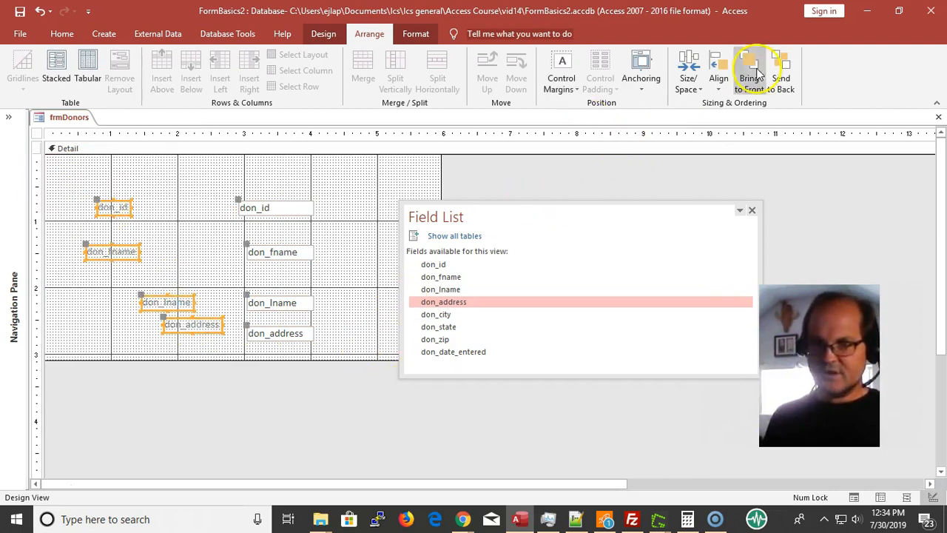
click(716, 80)
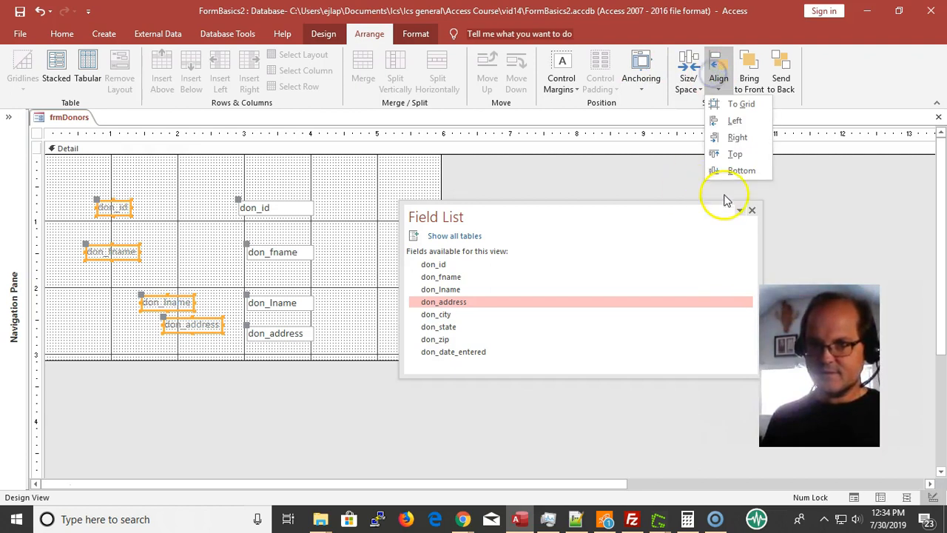
click(732, 137)
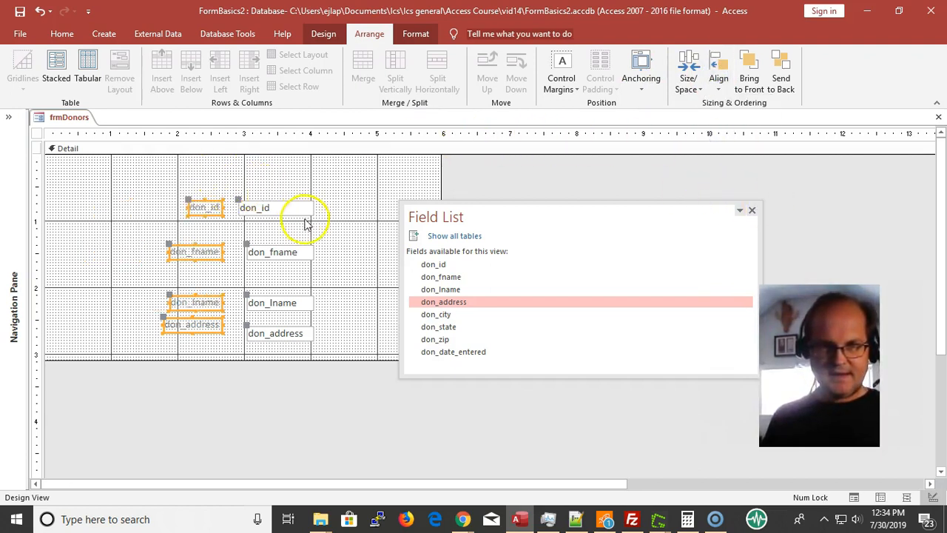
click(328, 271)
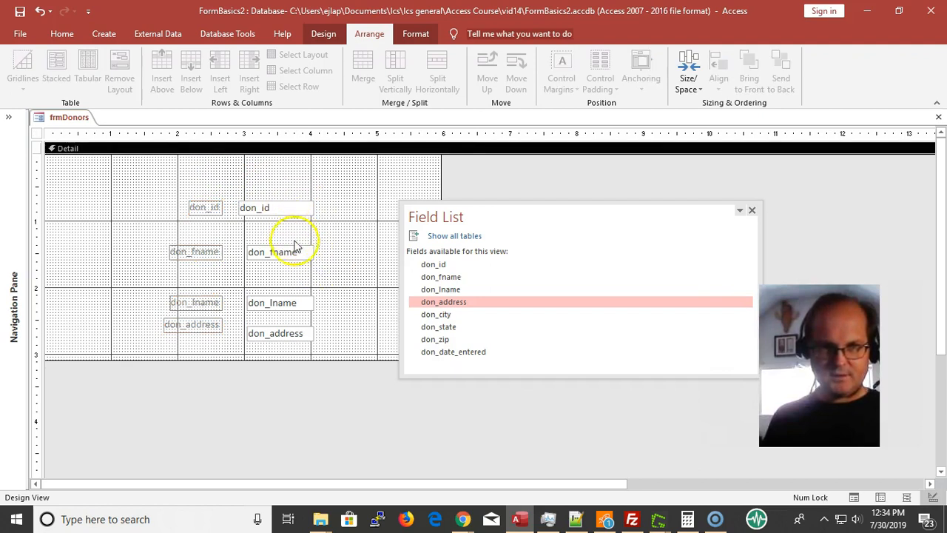
Select the four text boxes and distribute them with equal vertical spacing
drag(279, 181, 304, 358)
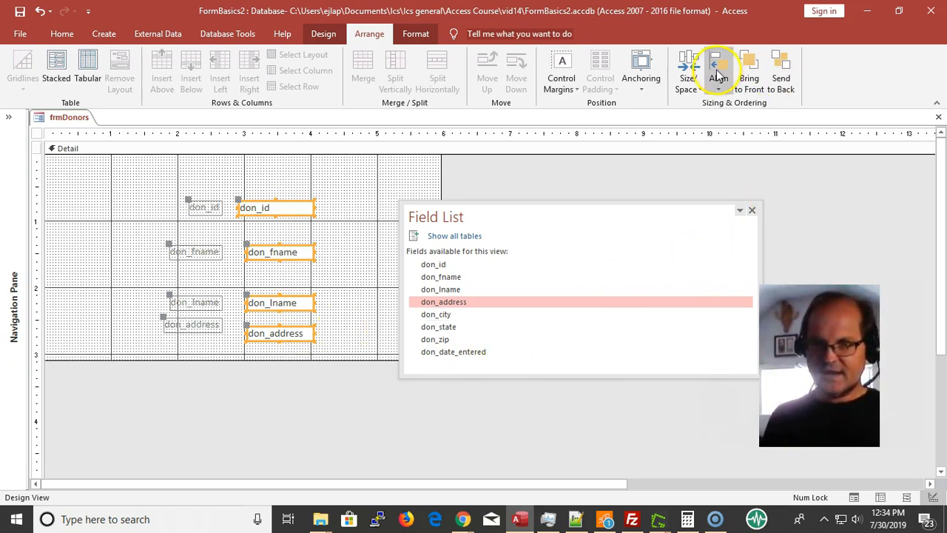
click(688, 74)
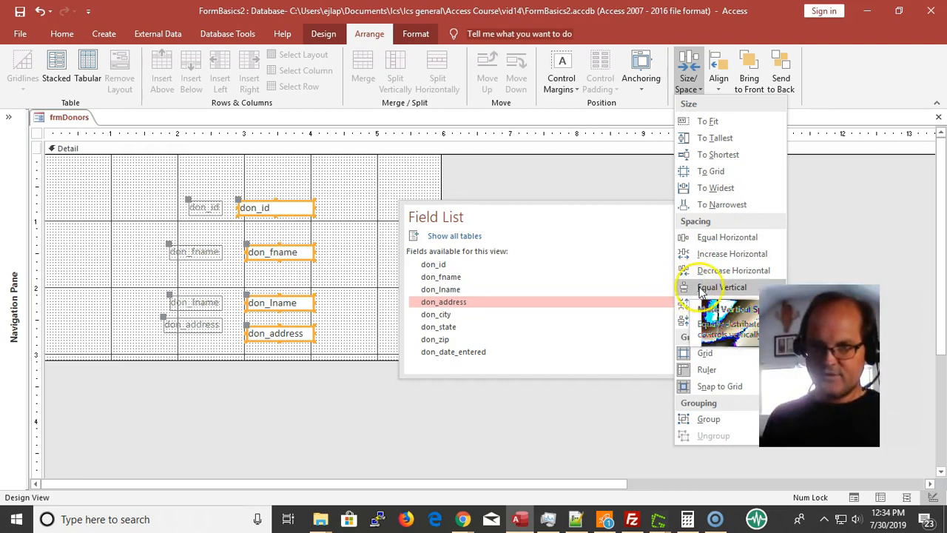
click(722, 287)
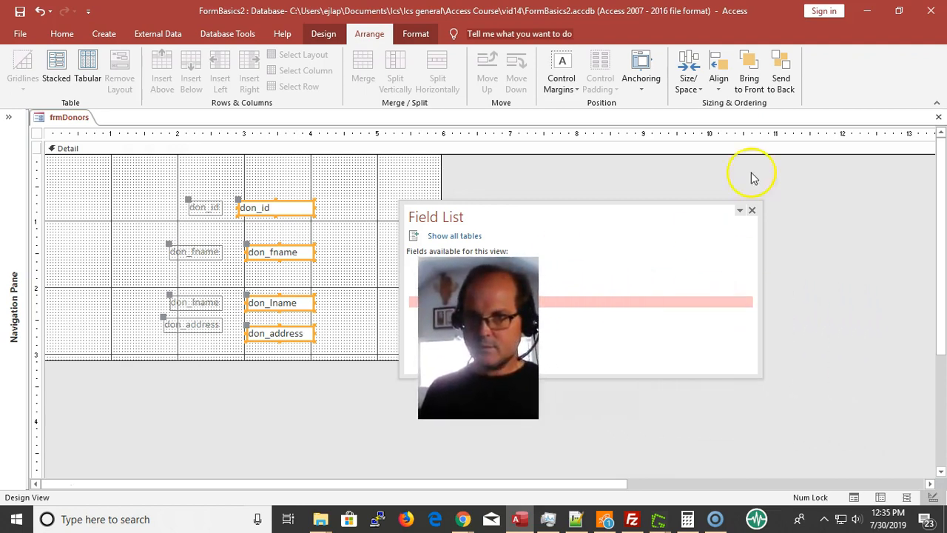
click(694, 81)
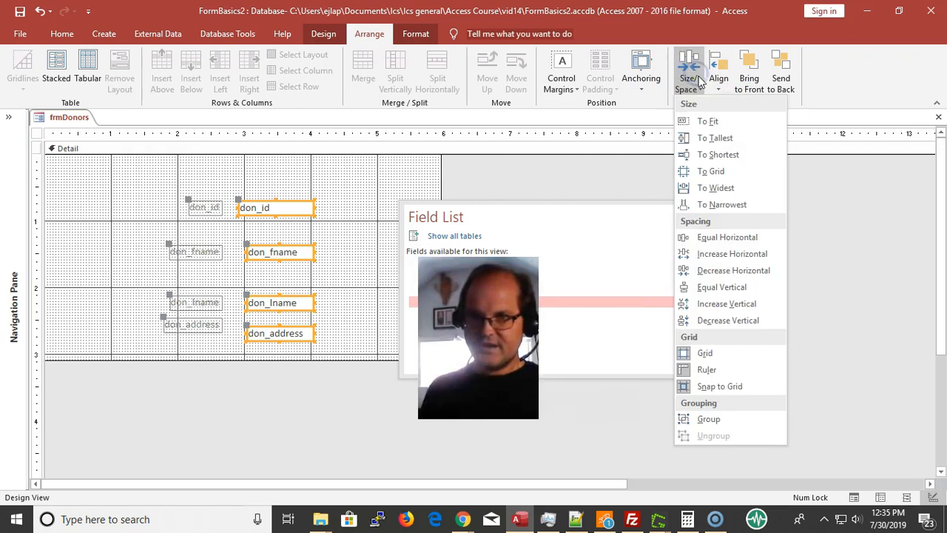
click(738, 293)
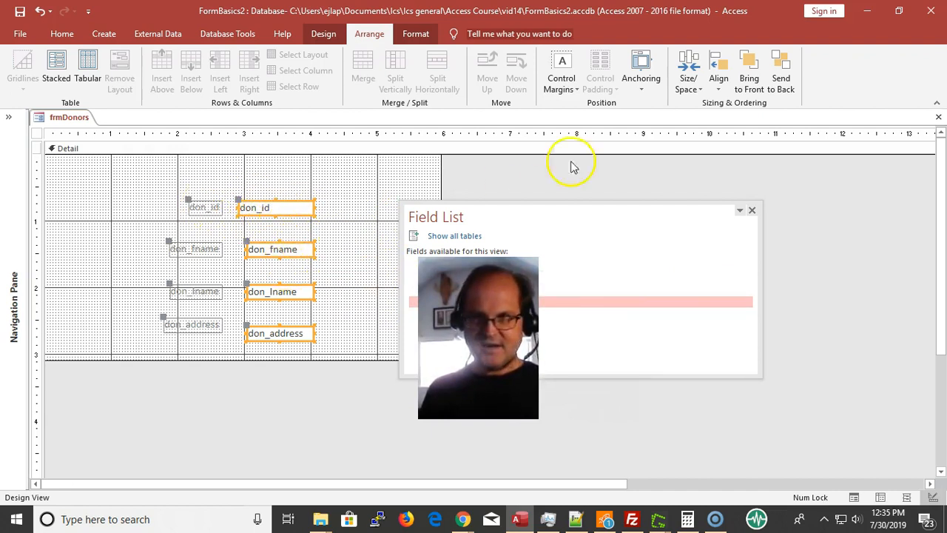
Size the four text boxes to the widest one and align them to the right again
click(702, 81)
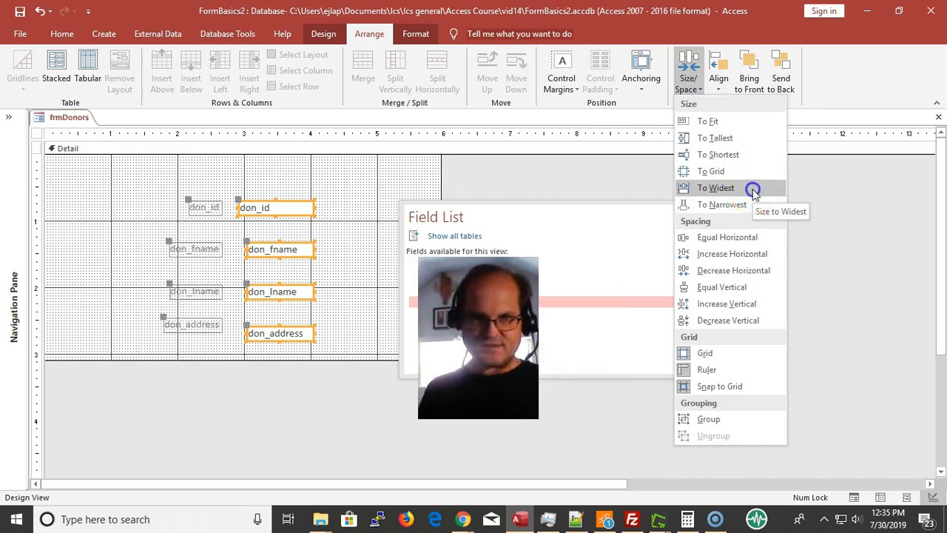
click(752, 189)
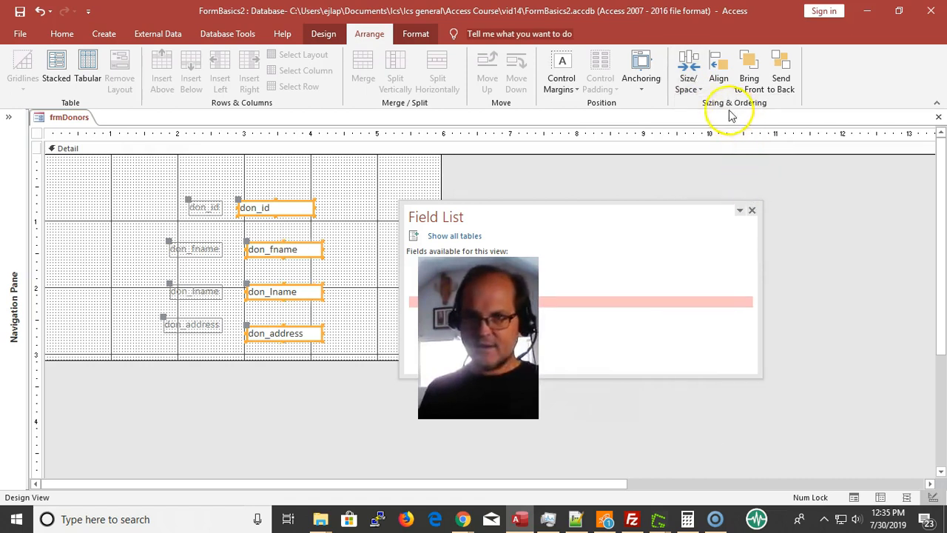
click(726, 76)
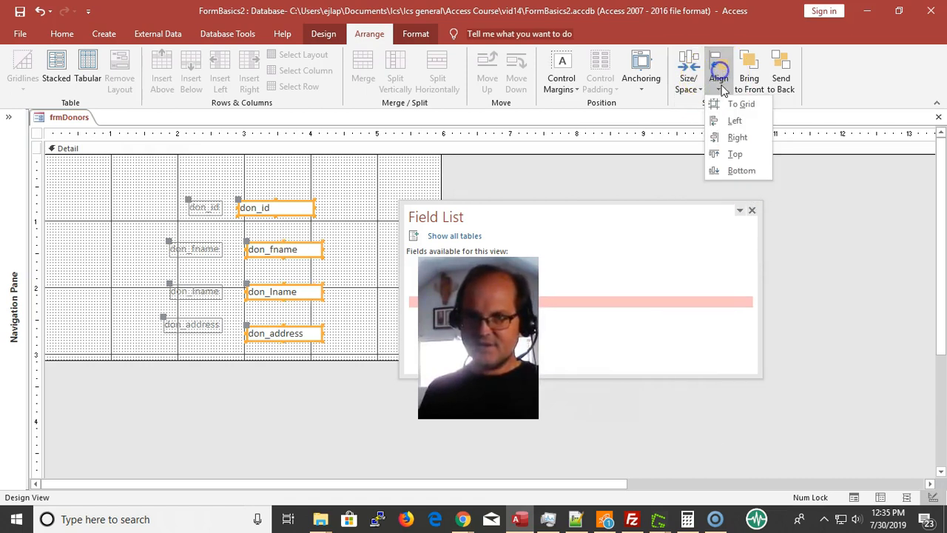
click(753, 138)
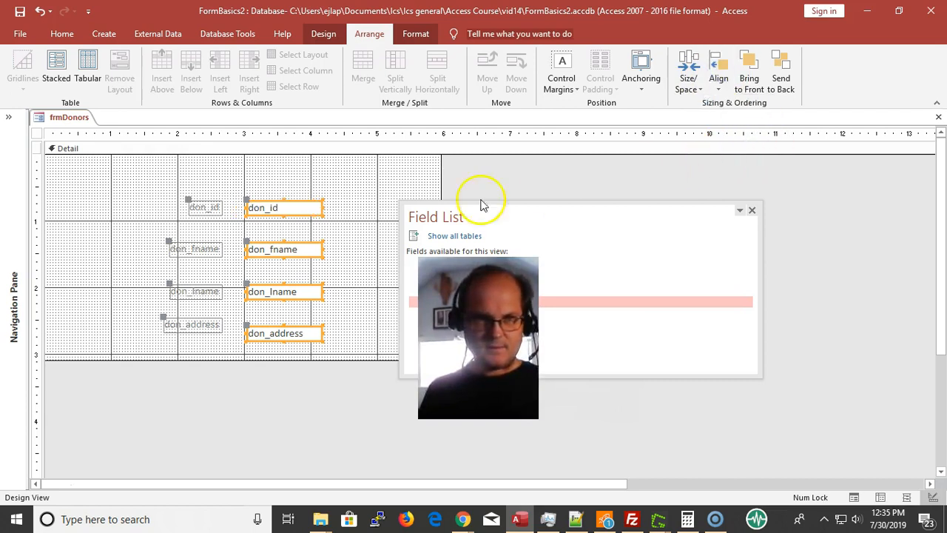
click(379, 278)
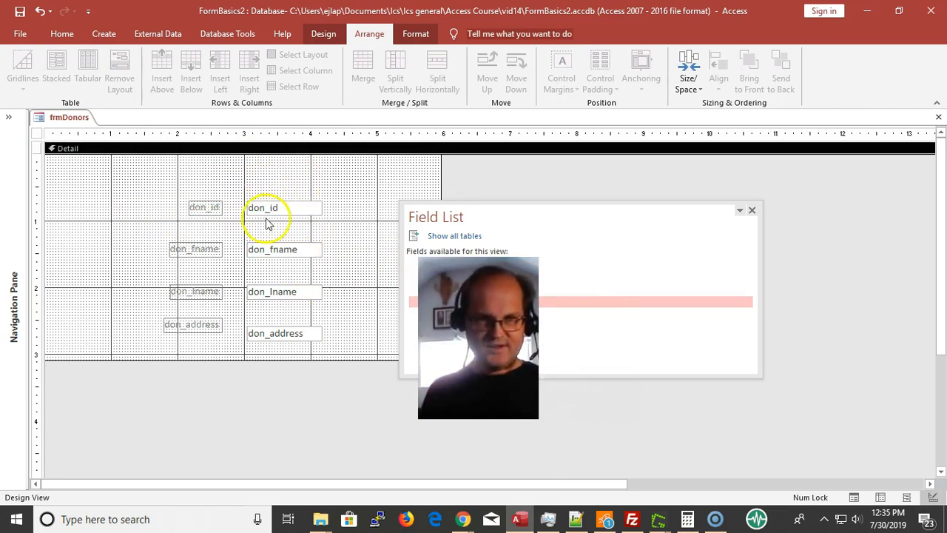
Move all four text boxes with their labels up and left until the text boxes start at about 2.1 inches on the horizontal ruler
drag(268, 181, 245, 313)
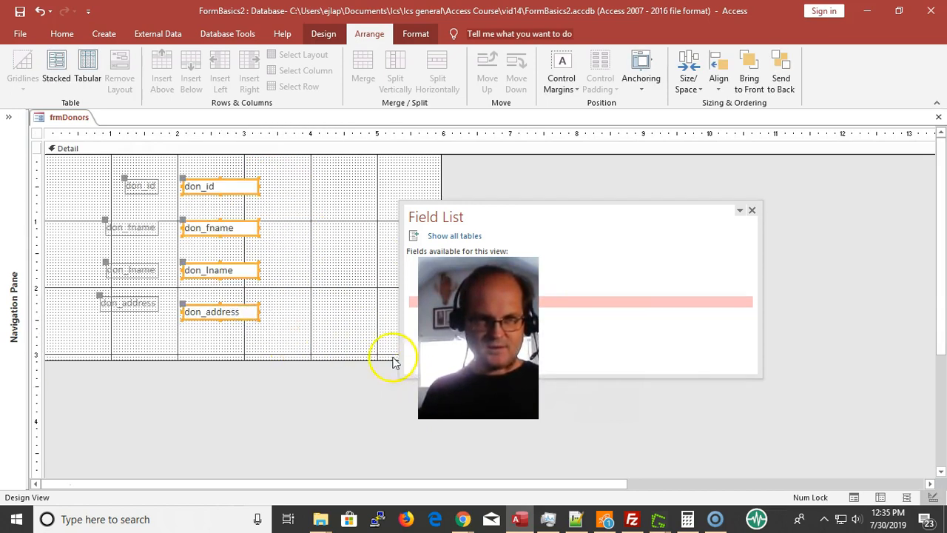
click(313, 250)
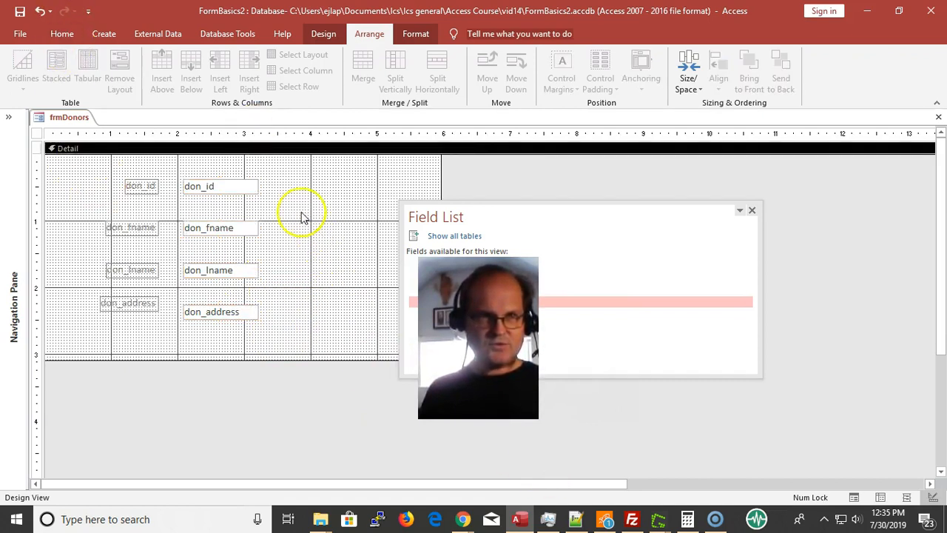
Save the frmDonors form and display it in Form view
click(21, 13)
click(57, 35)
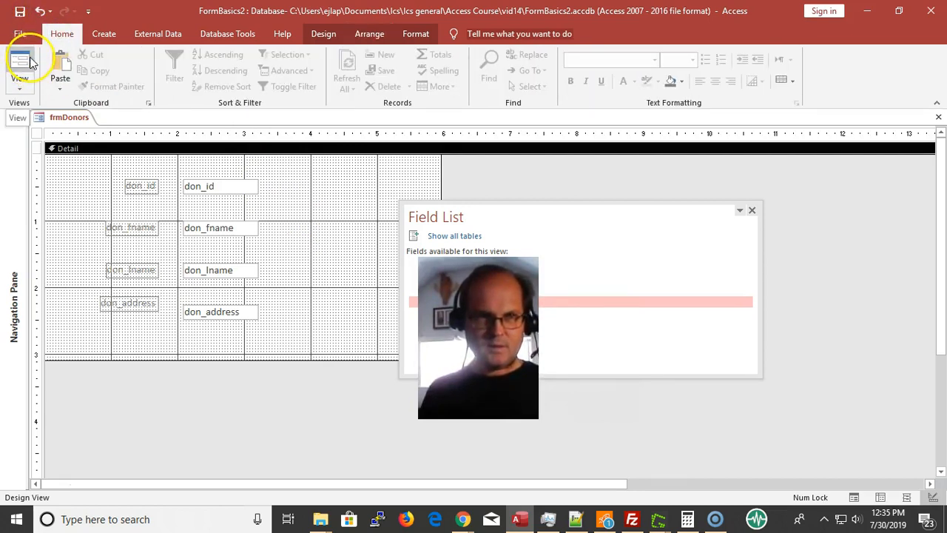
click(29, 59)
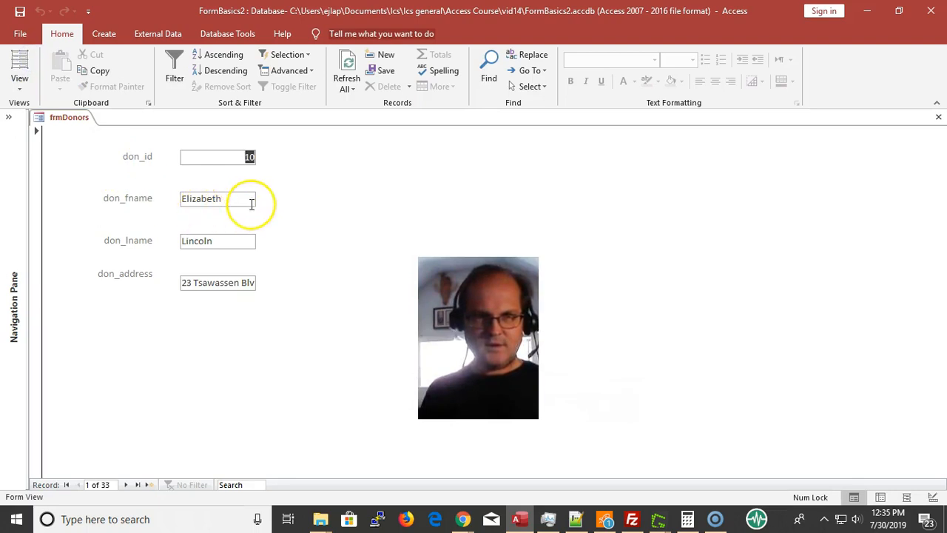
Page forward through the donor records to record 20 and back to the first record
key(Page_Down)
key(Page_Down)
key(Page_Down)
key(Page_Down)
key(Page_Down)
key(Page_Down)
key(Page_Down)
key(Page_Down)
key(Page_Down)
key(Page_Down)
key(Page_Down)
key(Page_Down)
key(Page_Down)
key(Page_Down)
key(Page_Down)
key(Page_Down)
key(Page_Down)
key(Page_Down)
key(Page_Down)
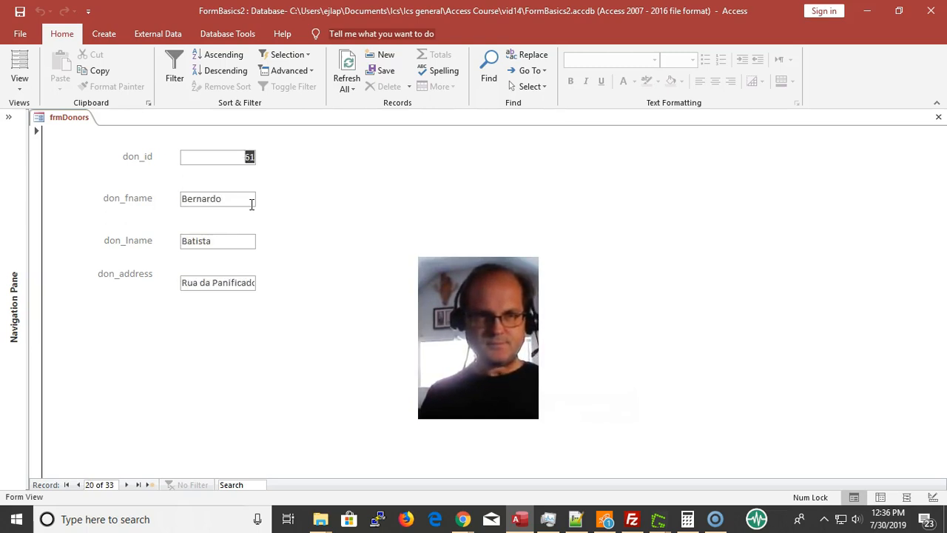
key(Page_Up)
key(Page_Up)
key(Page_Up)
key(Page_Up)
key(Page_Up)
key(Page_Up)
key(Page_Up)
key(Page_Up)
key(Page_Up)
key(Page_Up)
key(Page_Up)
key(Page_Up)
key(Page_Up)
key(Page_Up)
key(Page_Up)
key(Page_Up)
key(Page_Up)
key(Page_Up)
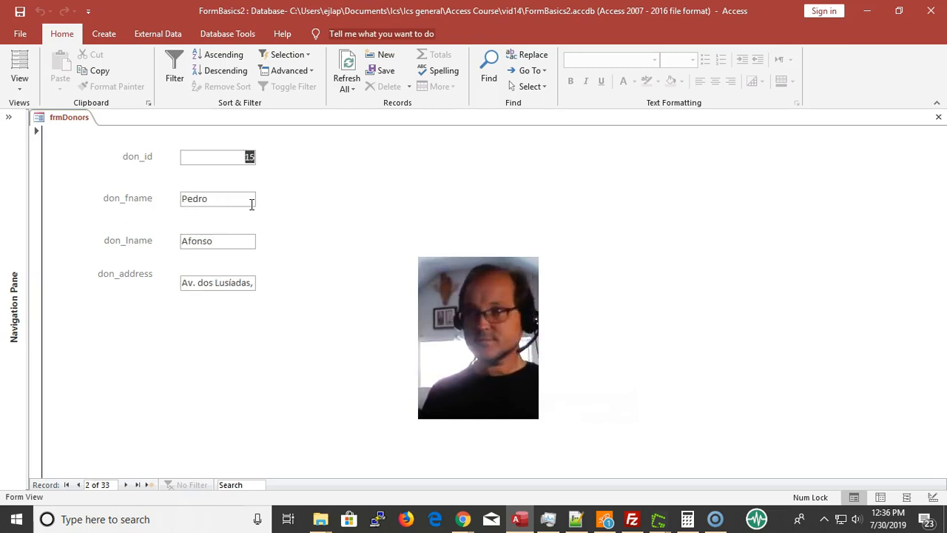
key(Page_Up)
key(Page_Up)
key(Page_Up)
key(Page_Up)
key(Page_Up)
key(Page_Up)
key(Page_Up)
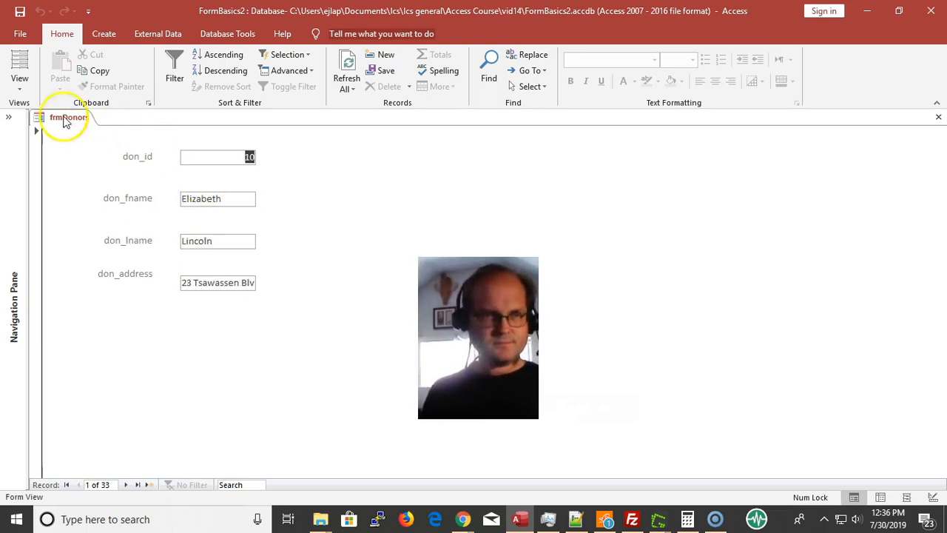
Return the form to Design view and add a title in a form header, keeping the default title text
click(23, 89)
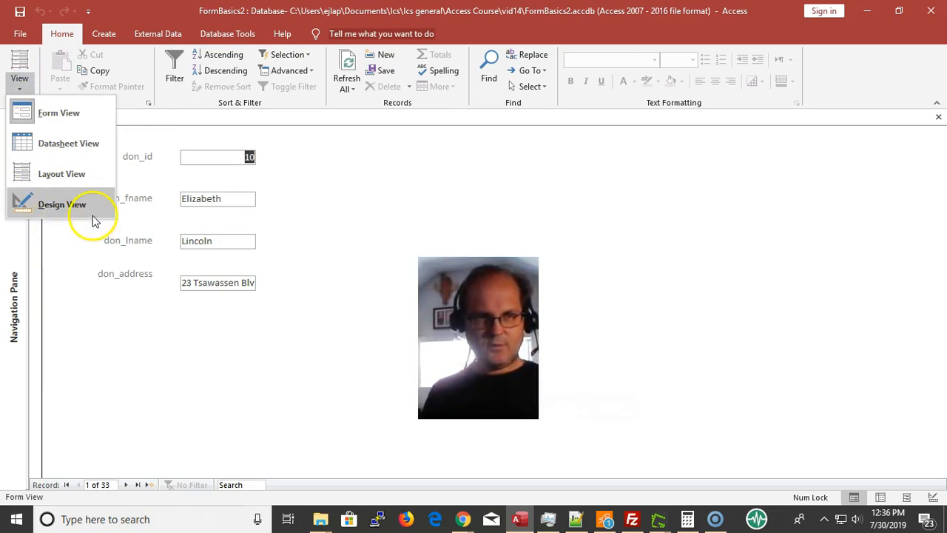
click(67, 204)
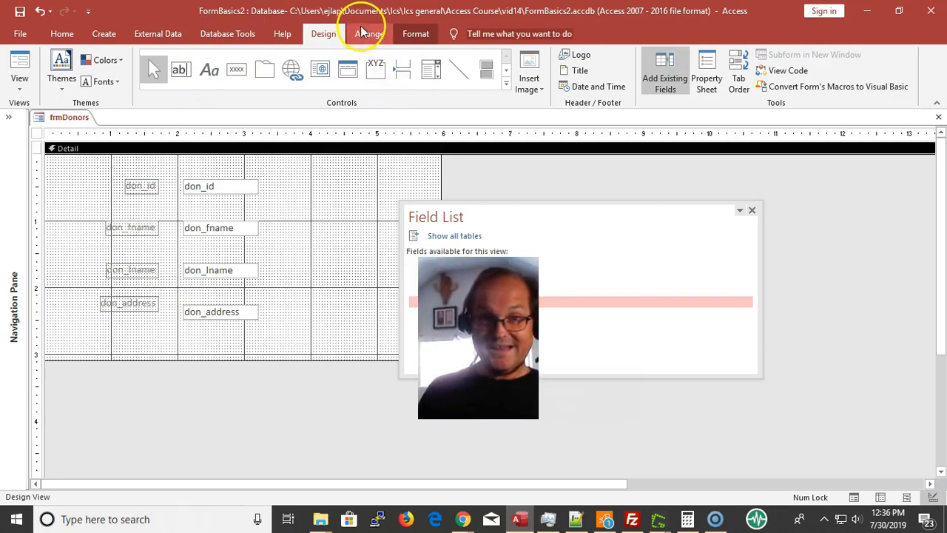
click(417, 34)
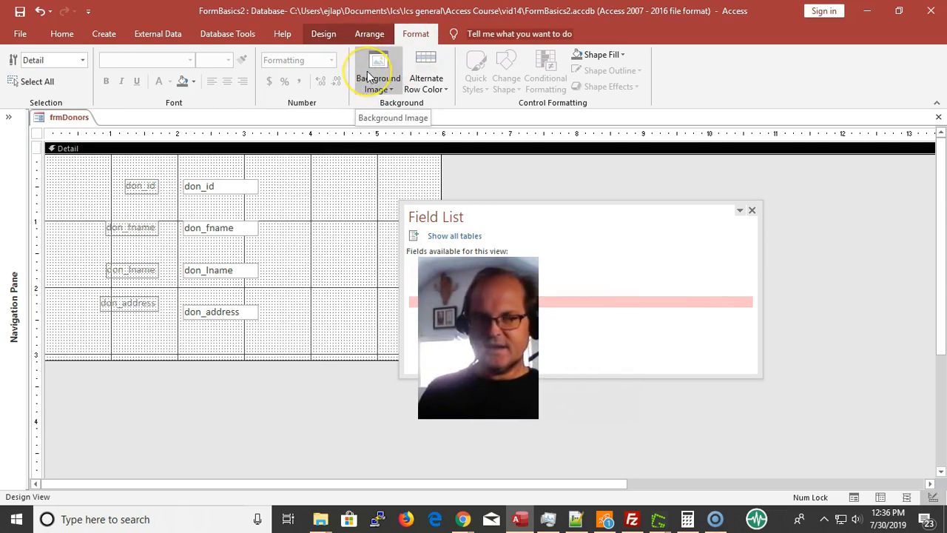
click(318, 31)
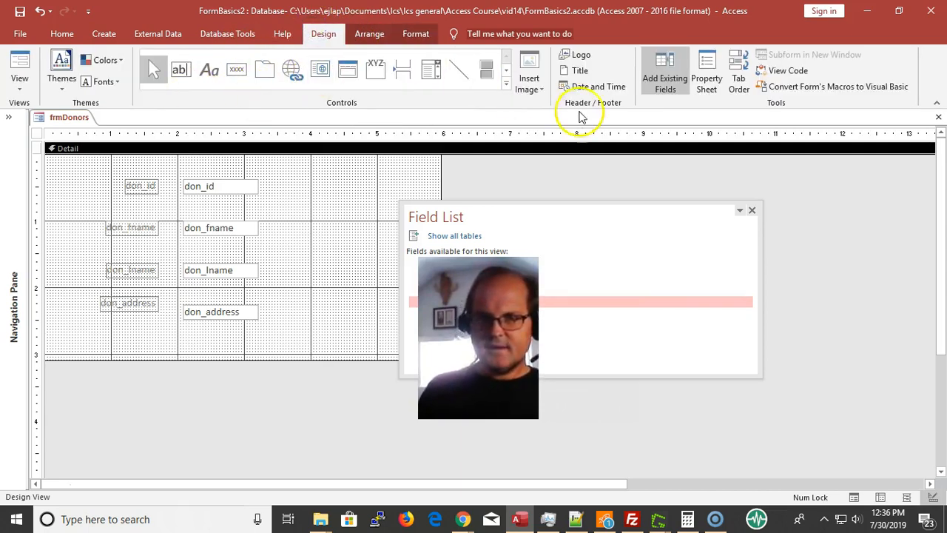
click(577, 71)
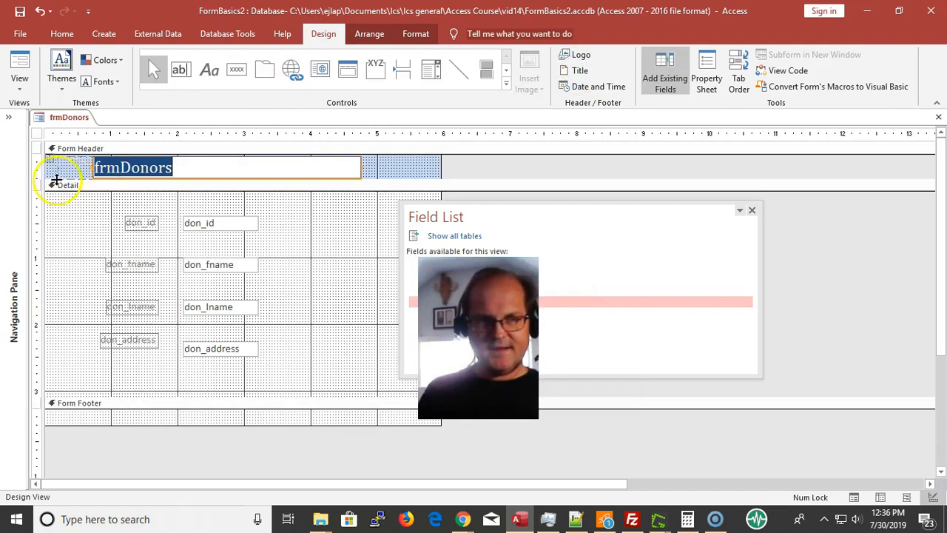
click(341, 229)
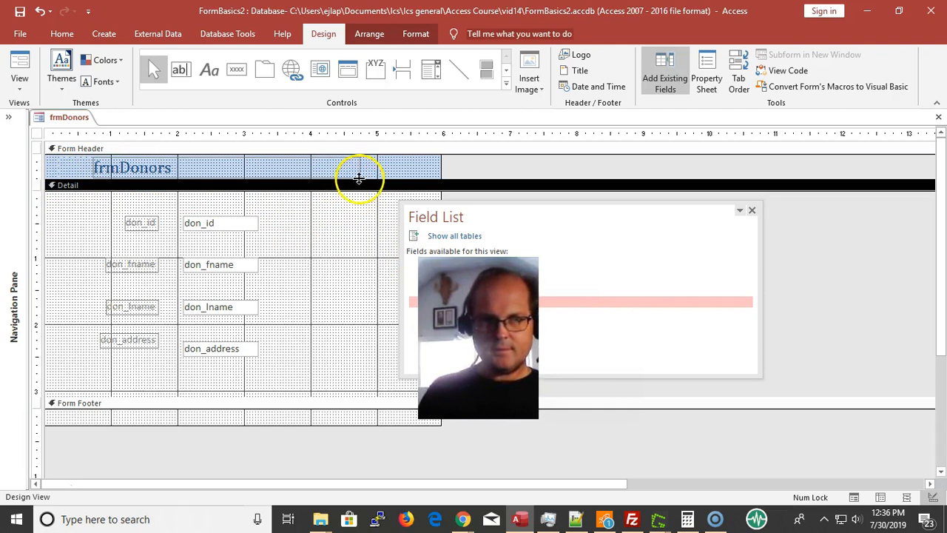
click(297, 168)
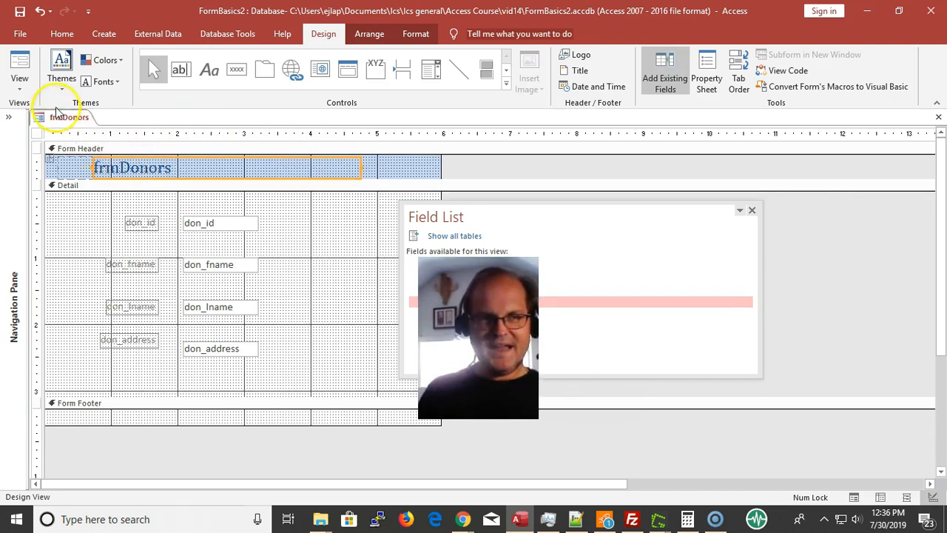
Preview the titled form in Form view, move through several donor records and return to Design view
click(30, 59)
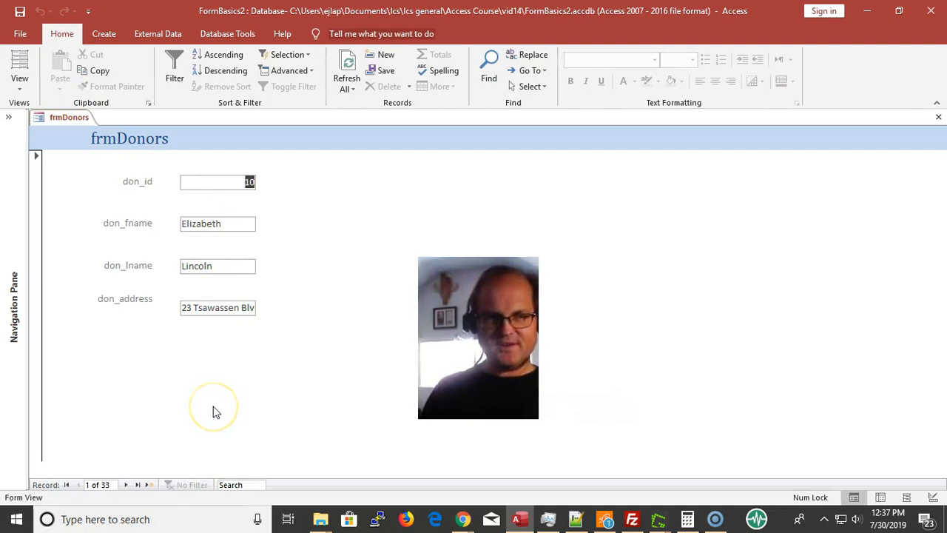
scroll(213, 412, down, 5)
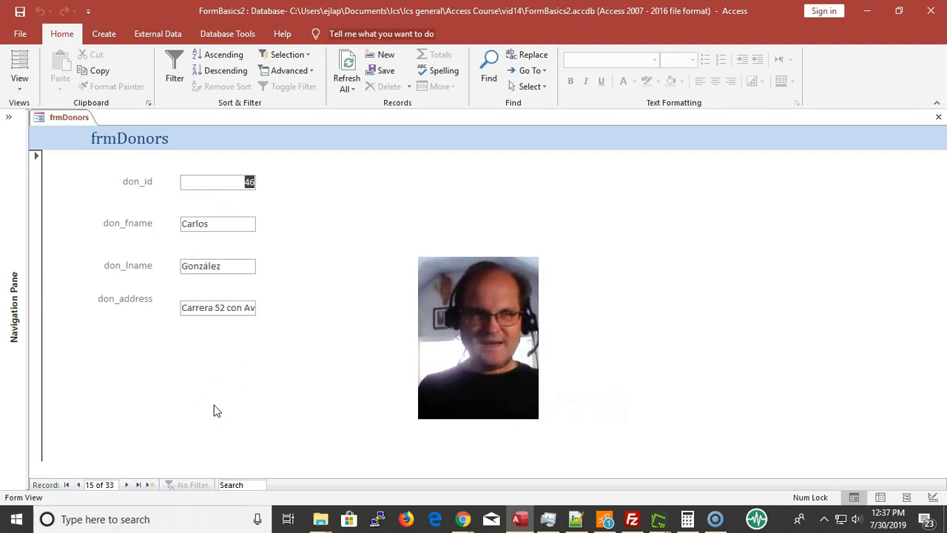
click(15, 89)
click(70, 201)
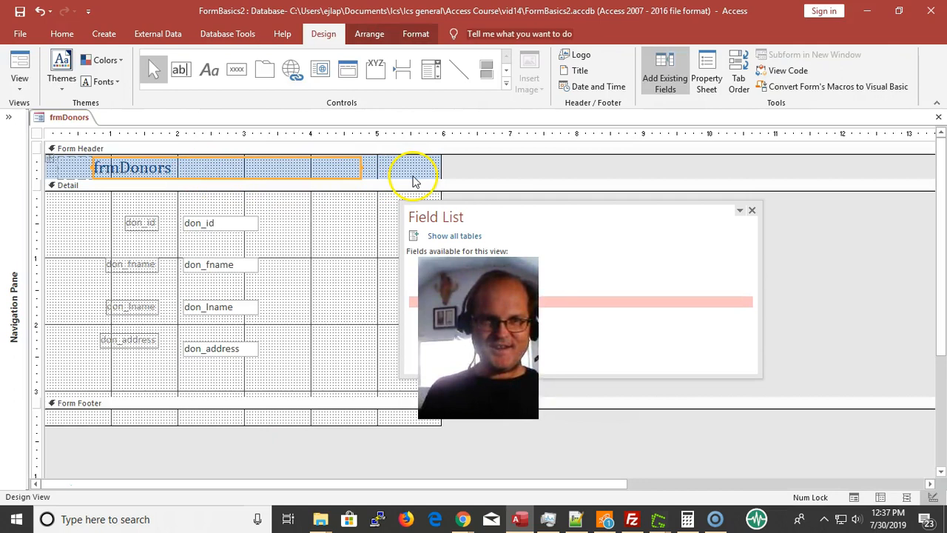
Delete the title from the form header and show the Form Header section's format properties
key(Delete)
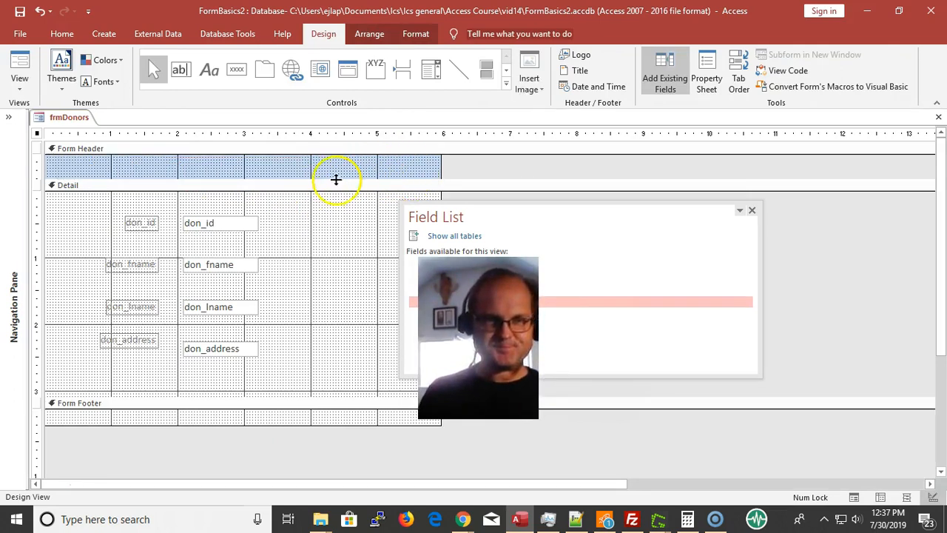
double_click(267, 157)
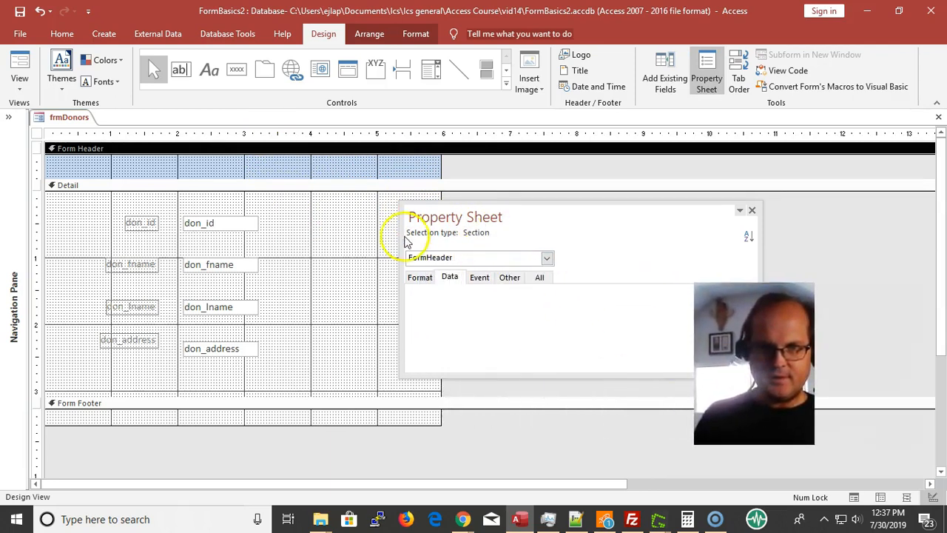
click(103, 151)
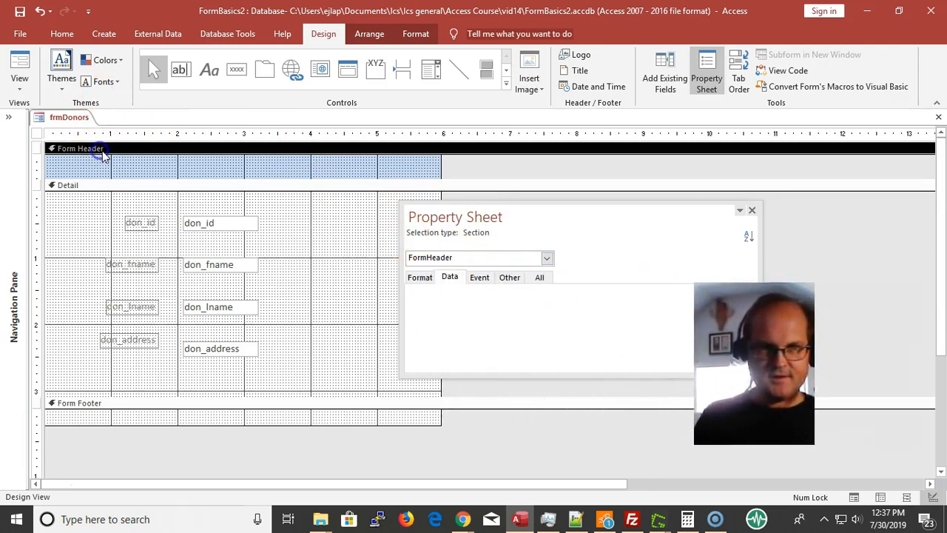
click(422, 279)
drag(611, 217, 528, 236)
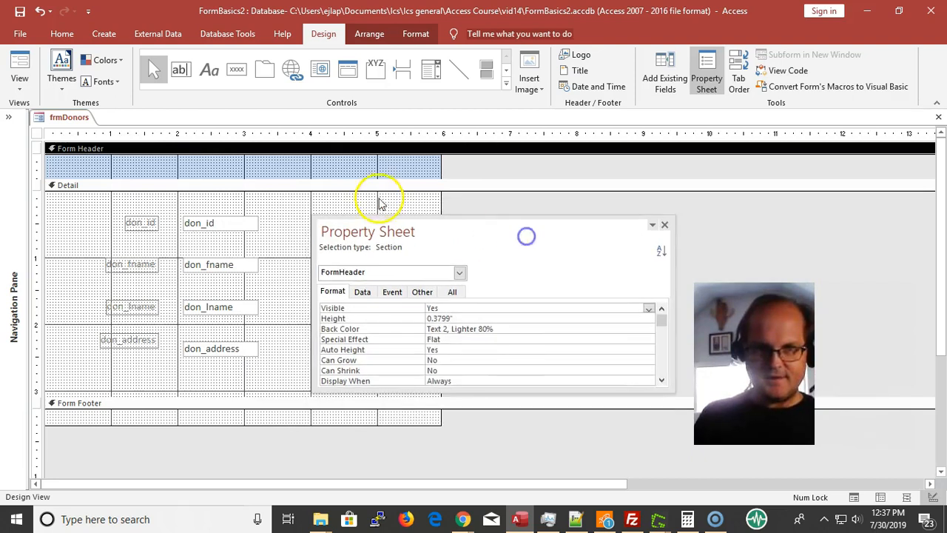
Compare the format properties of the Form Header and Detail sections and copy the Detail section's Back Color value, Background 1
click(375, 185)
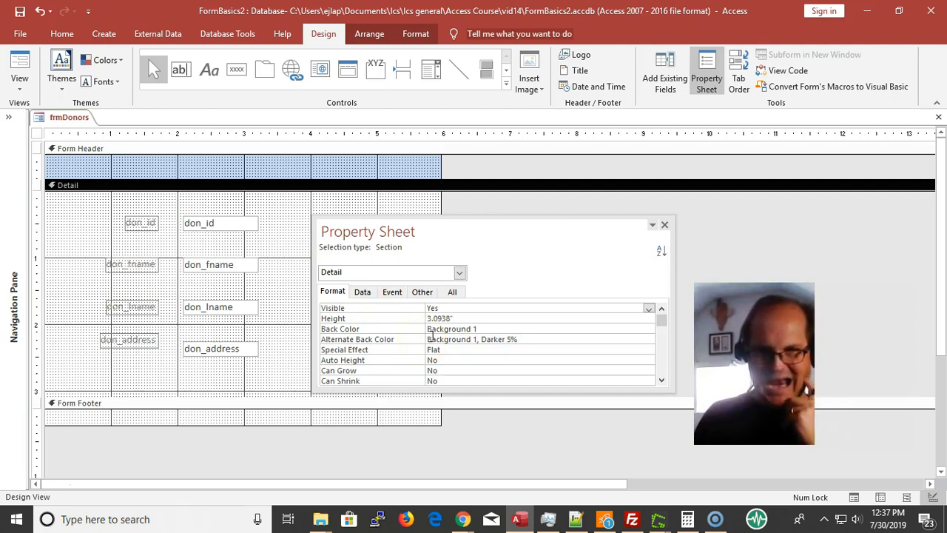
click(267, 151)
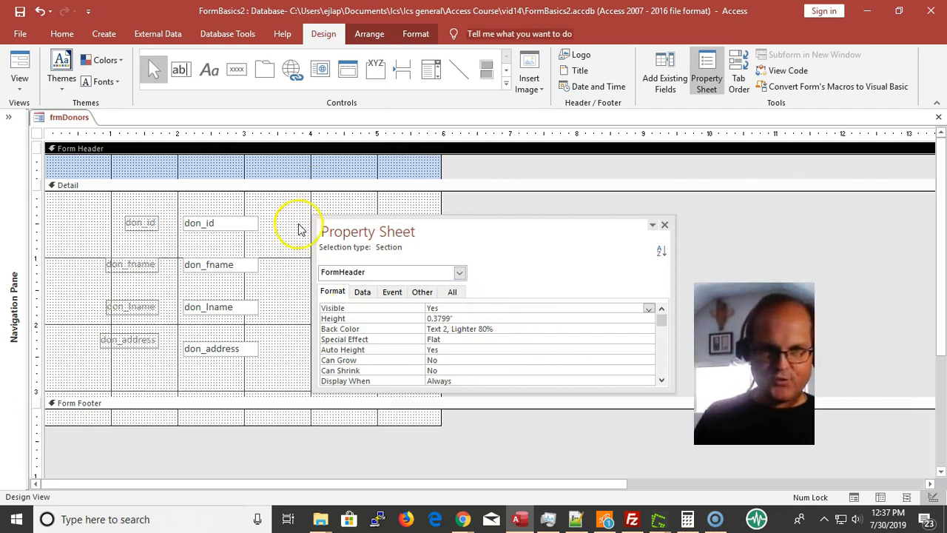
click(320, 188)
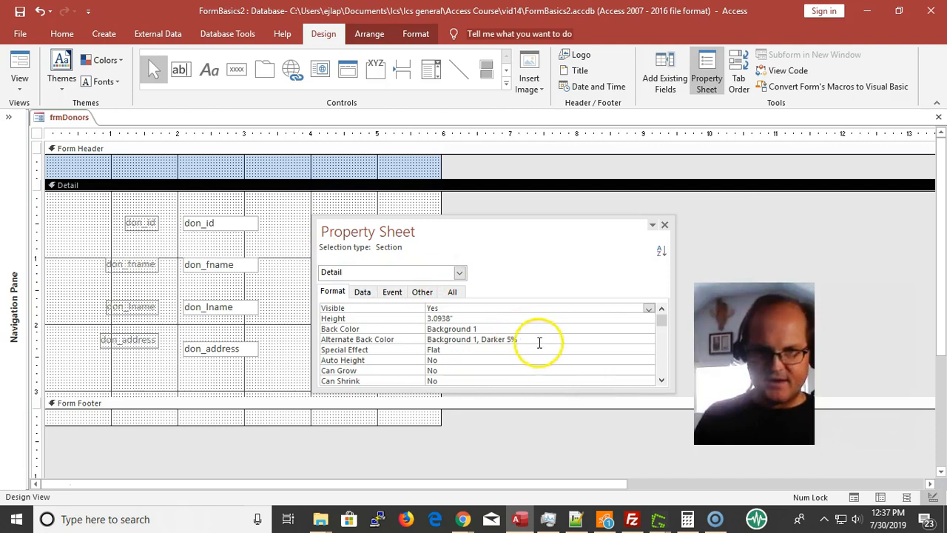
click(381, 338)
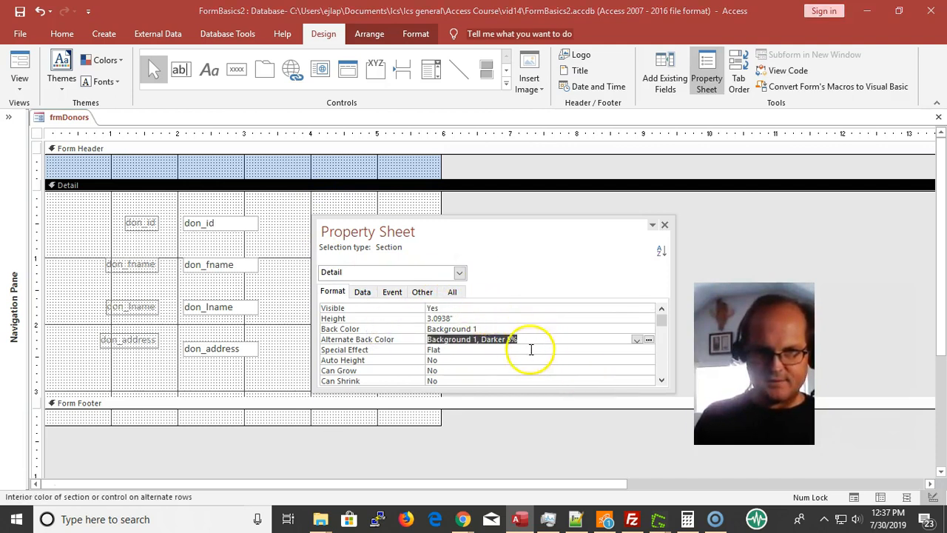
drag(479, 327, 411, 318)
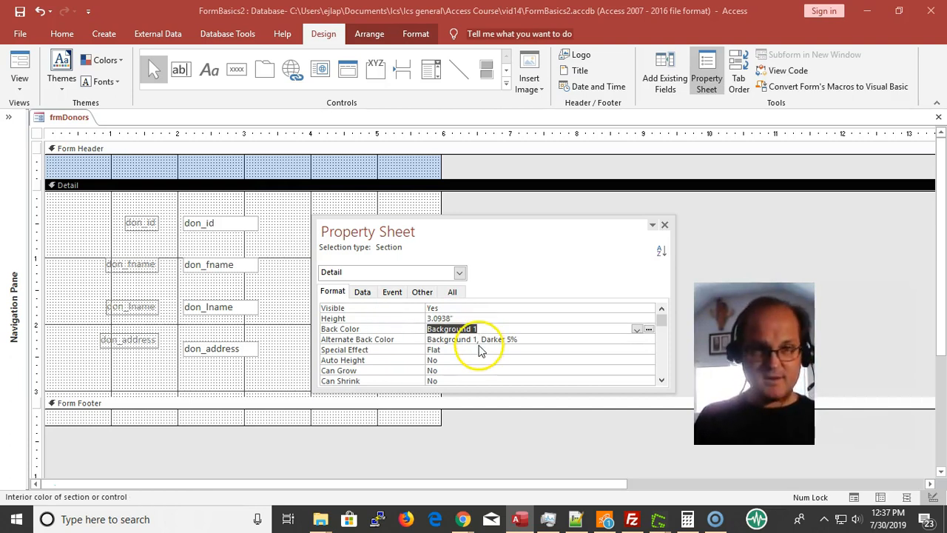
Set the Form Header section's Back Color to Background 1
click(189, 150)
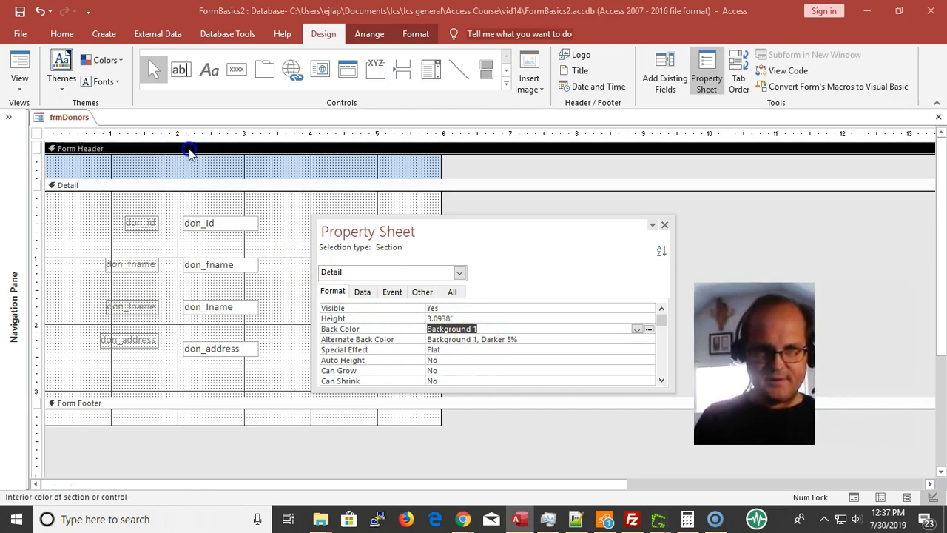
click(435, 308)
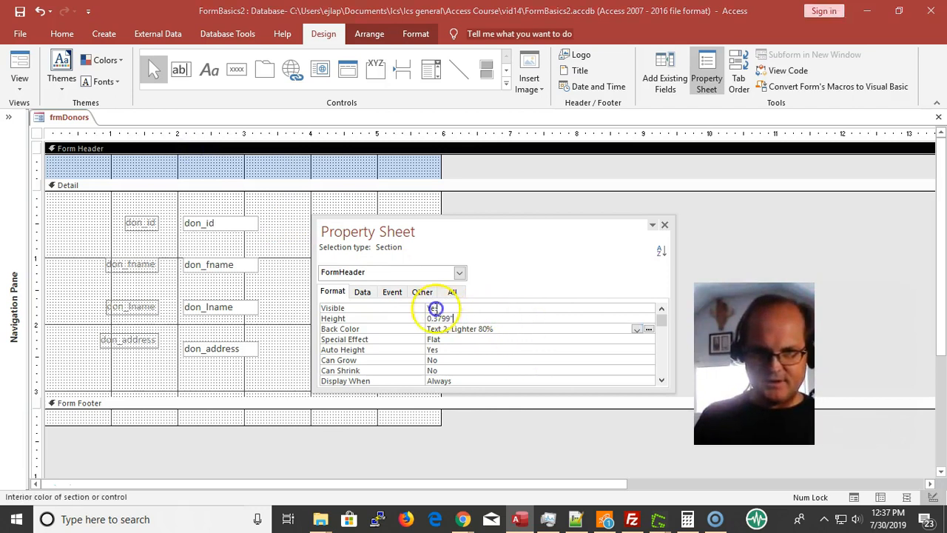
click(433, 319)
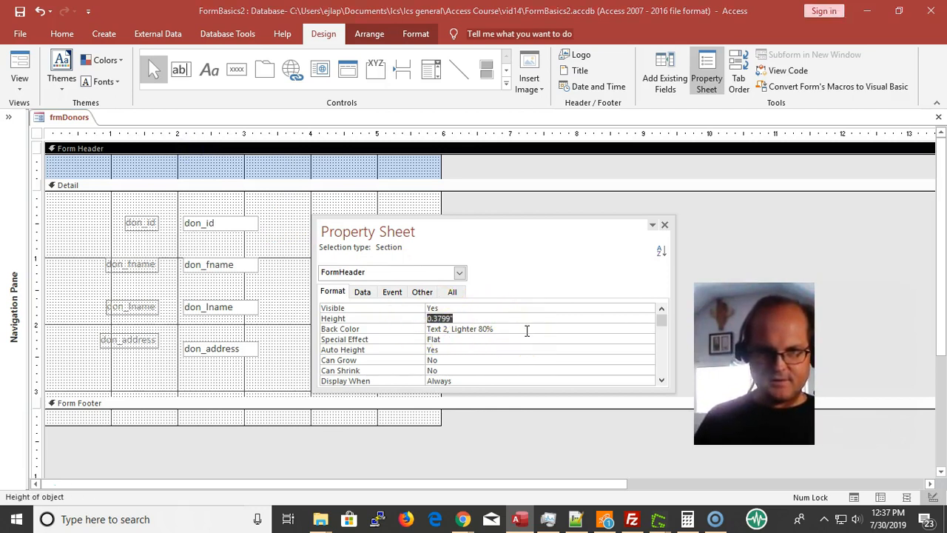
key(Tab)
text(Background 1)
key(Tab)
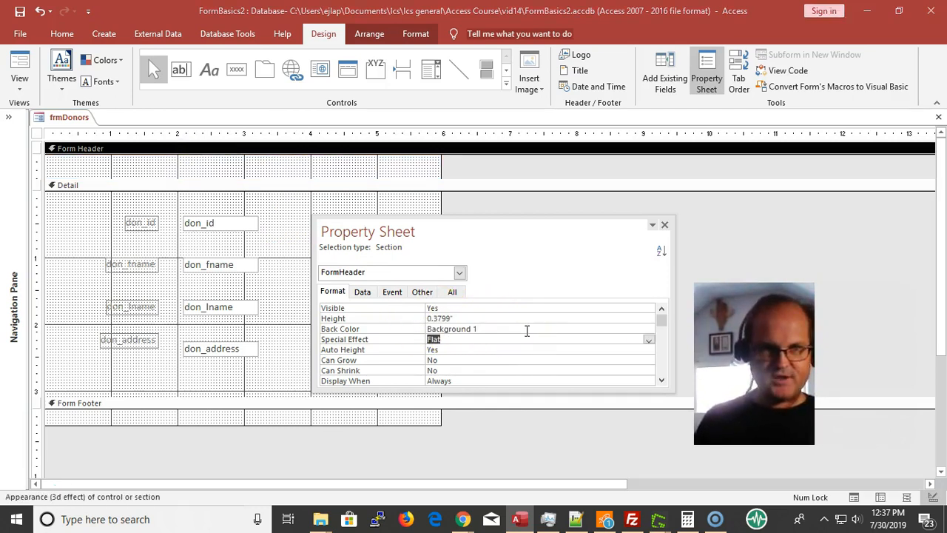
Try to place an empty label about 3 inches wide in the form header
click(207, 73)
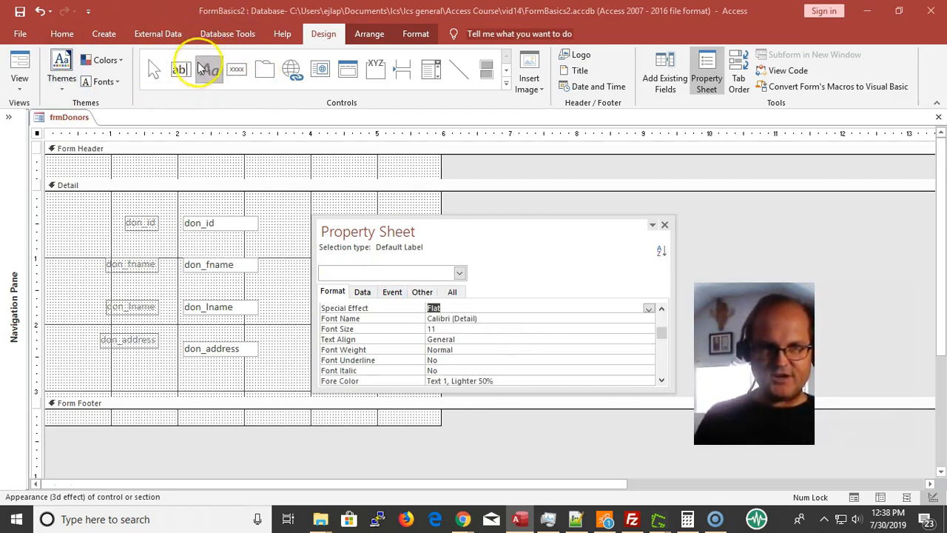
drag(103, 159, 301, 172)
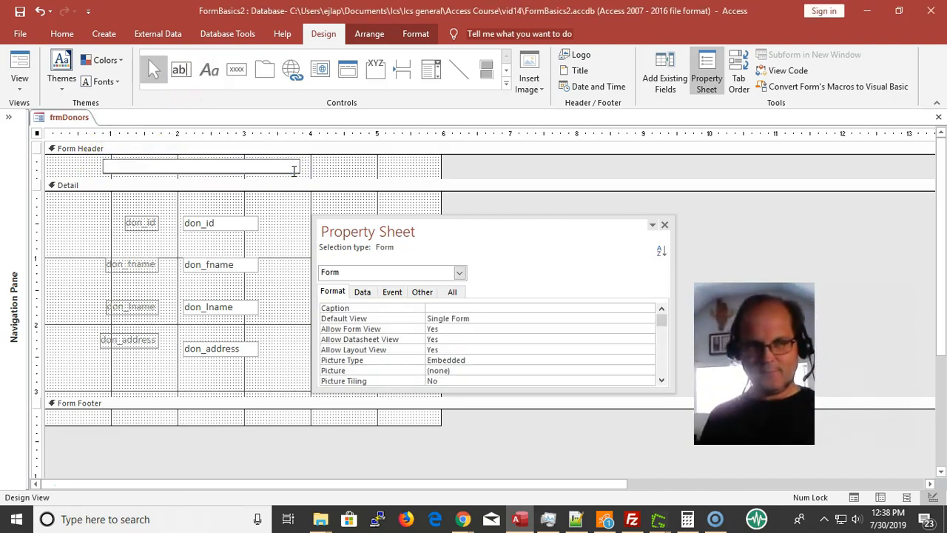
click(53, 220)
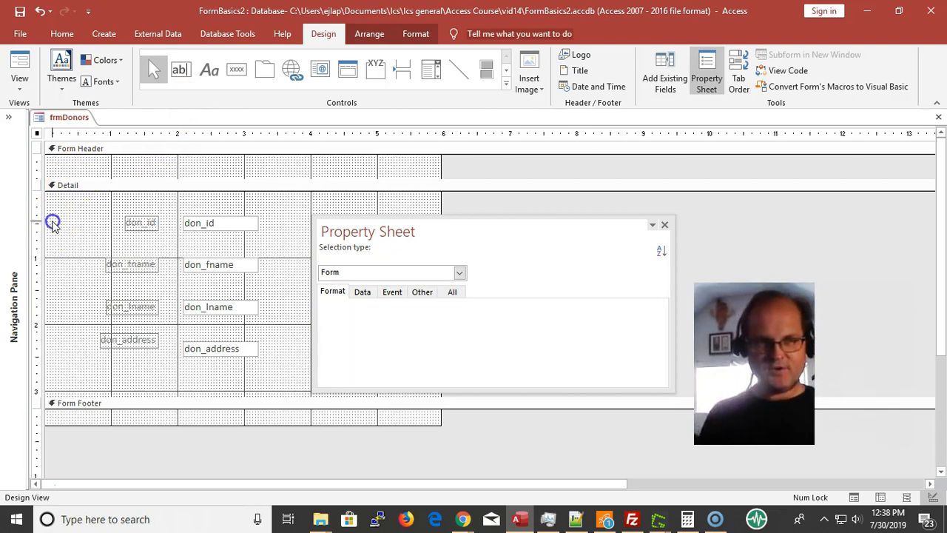
Place an unbound text box with its label in the form header, starting at about 1.5 inches on the horizontal ruler
click(156, 159)
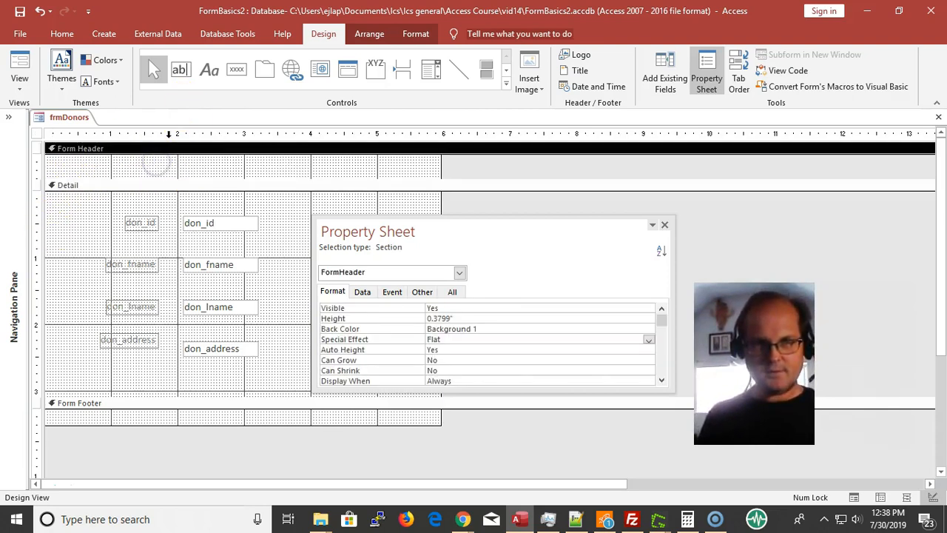
click(185, 73)
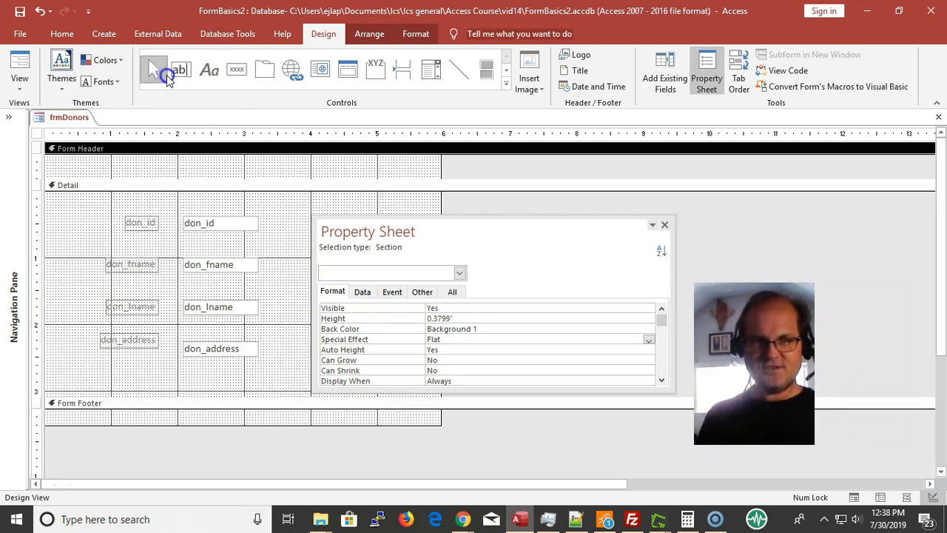
click(145, 162)
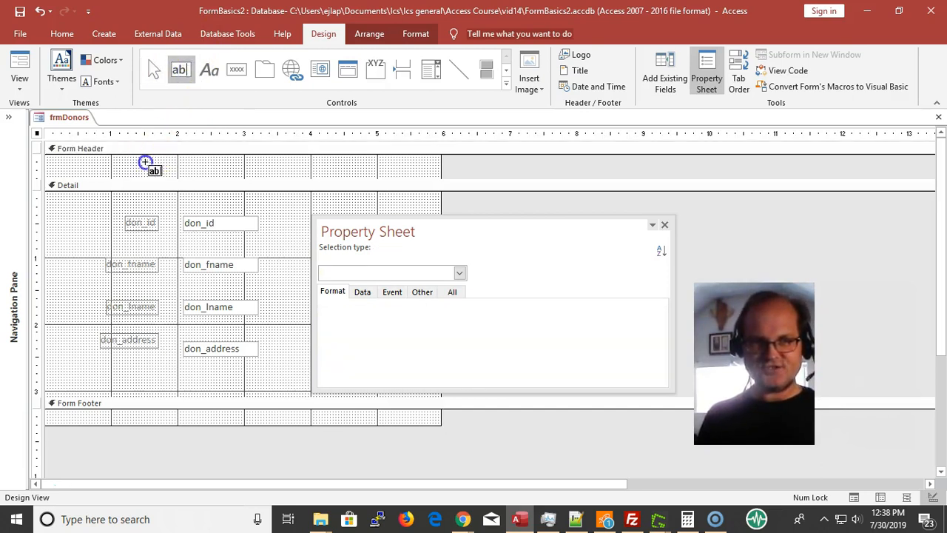
click(155, 185)
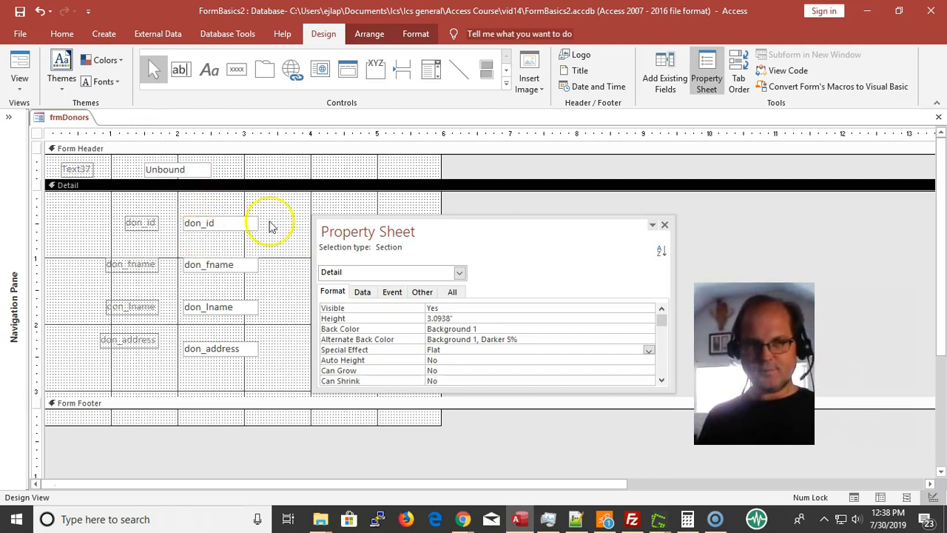
Replace the form header's unbound text box with a label about 1.8 inches wide that reads Donors
click(194, 167)
key(Delete)
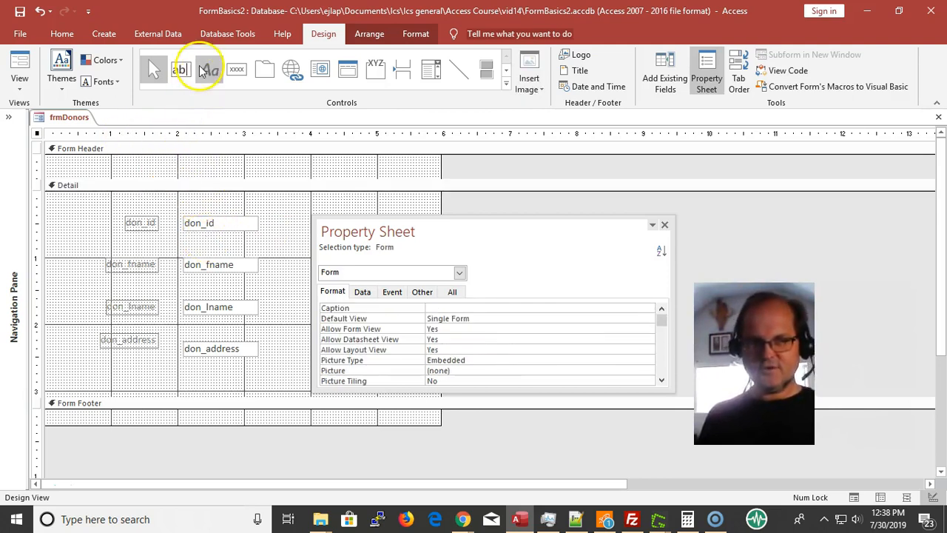
click(207, 69)
drag(122, 160, 244, 173)
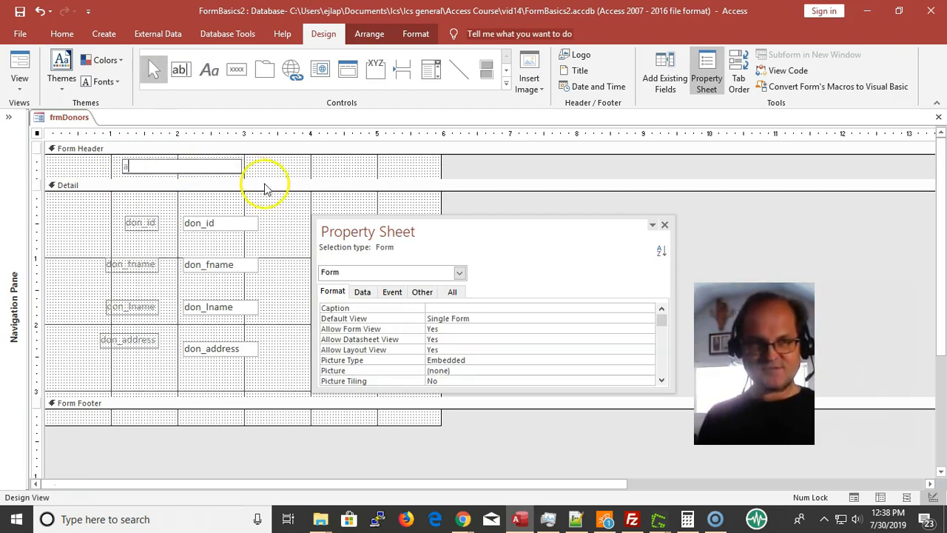
click(148, 221)
click(161, 164)
click(156, 163)
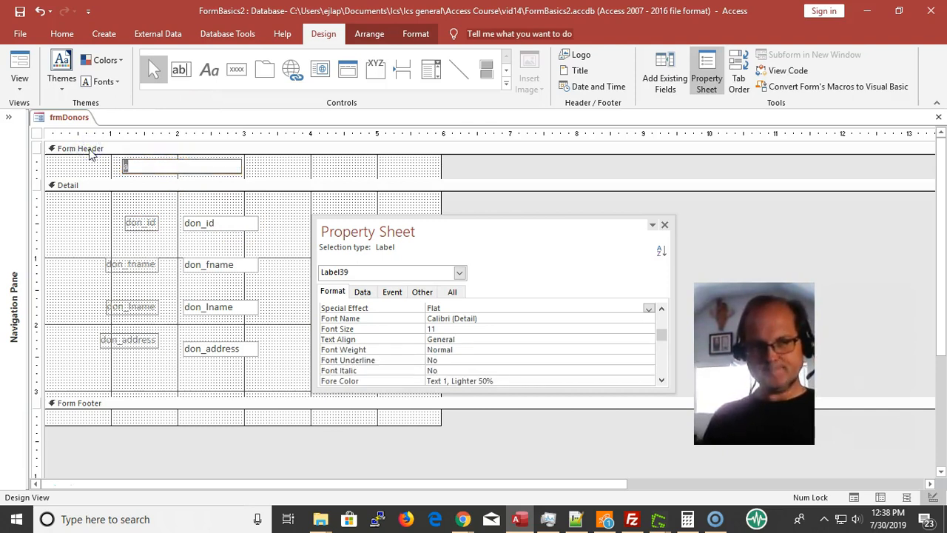
text(Donors)
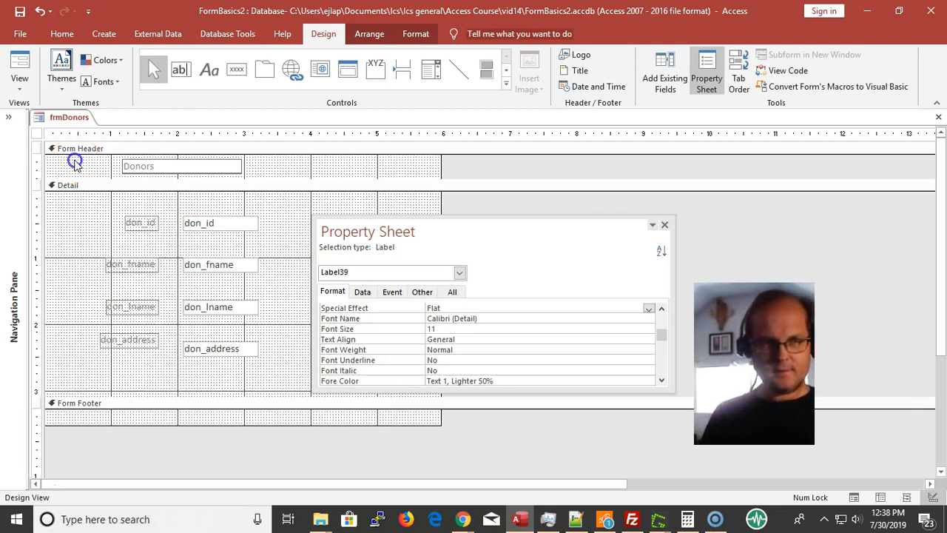
click(75, 151)
Set the Donors label's font size to 20 and its font color to red
click(138, 165)
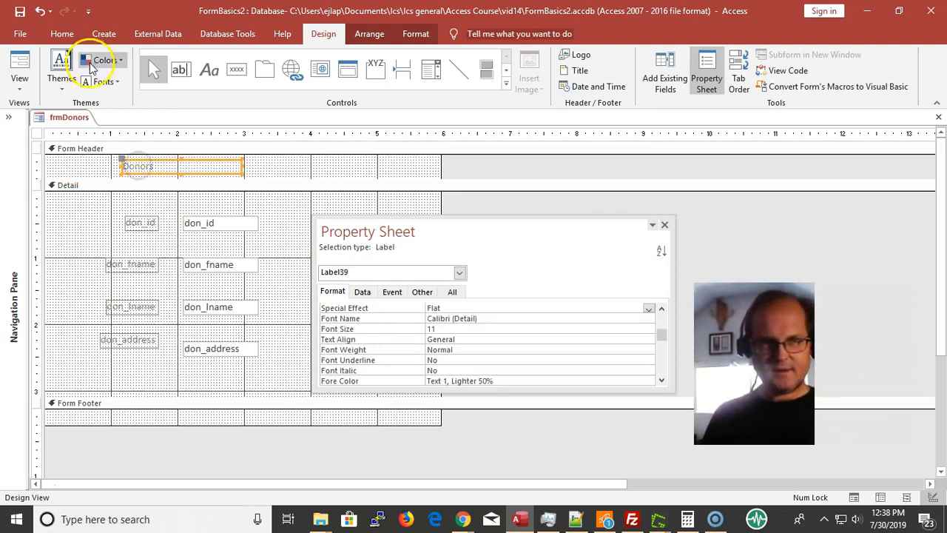
click(99, 81)
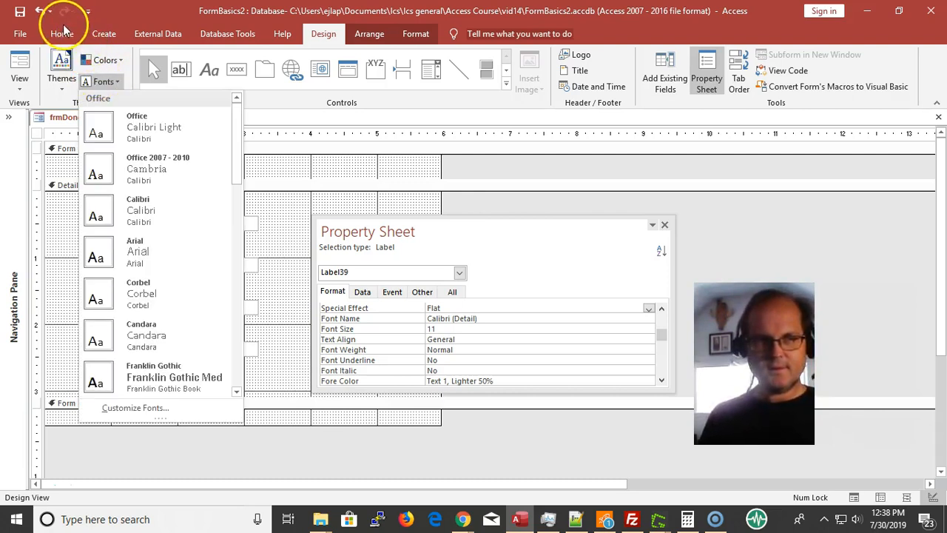
click(174, 12)
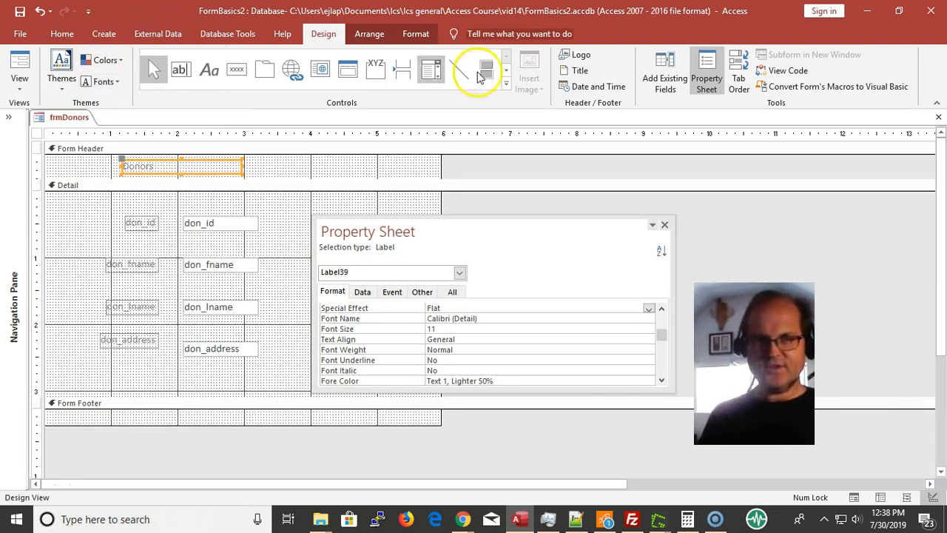
click(417, 34)
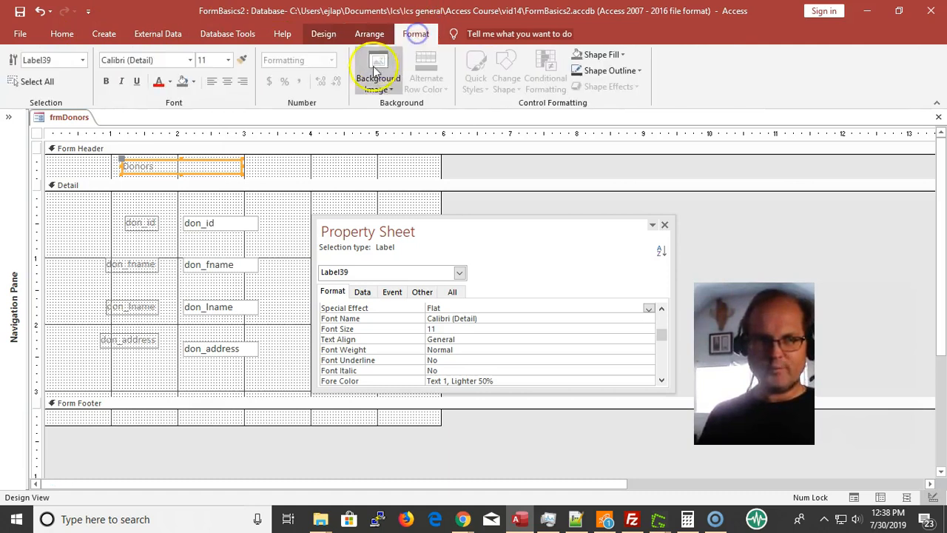
click(229, 66)
click(205, 183)
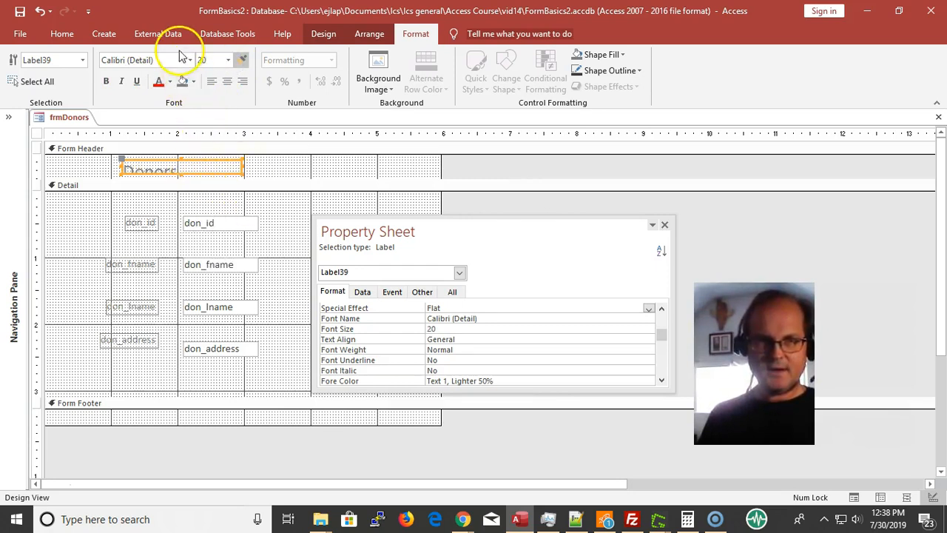
click(160, 86)
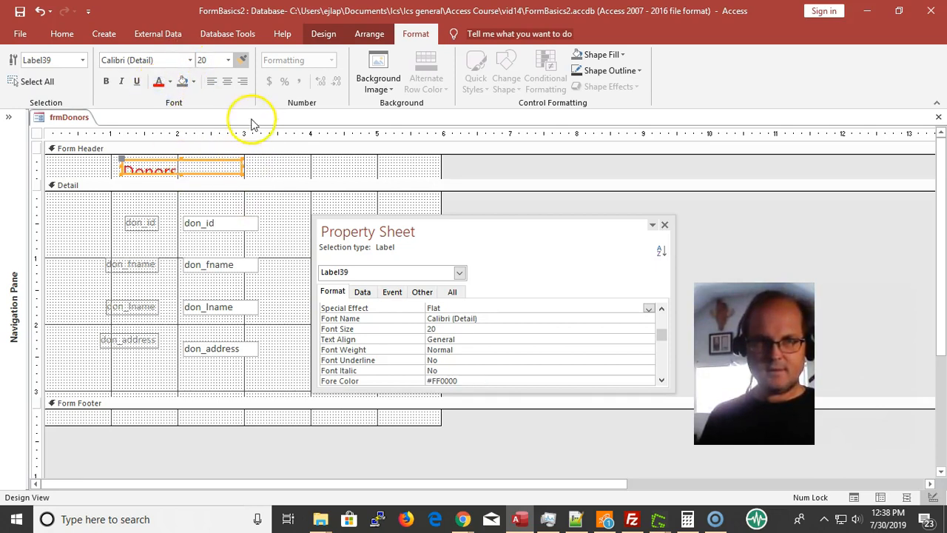
click(249, 61)
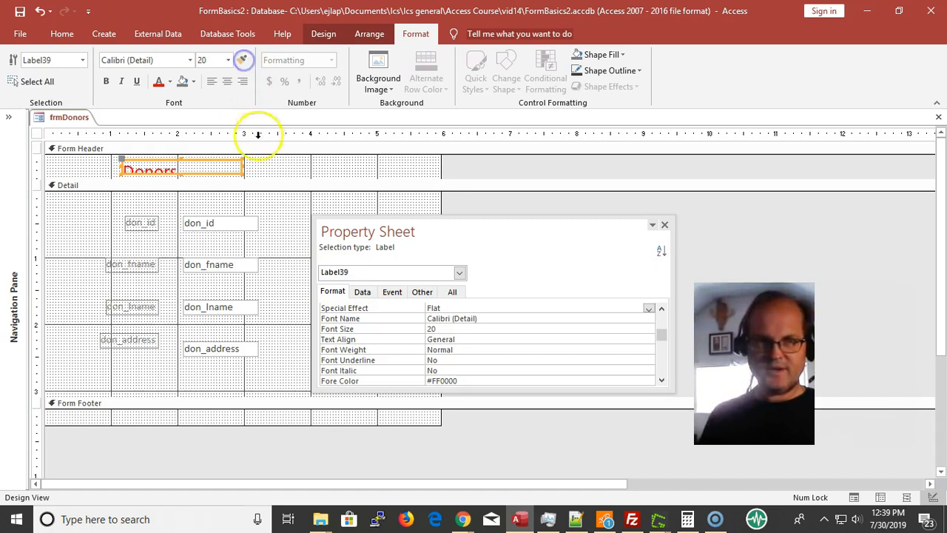
Resize the Donors label to fit its text height at about 2.6 inches wide, and move it to the left edge of the header
double_click(242, 172)
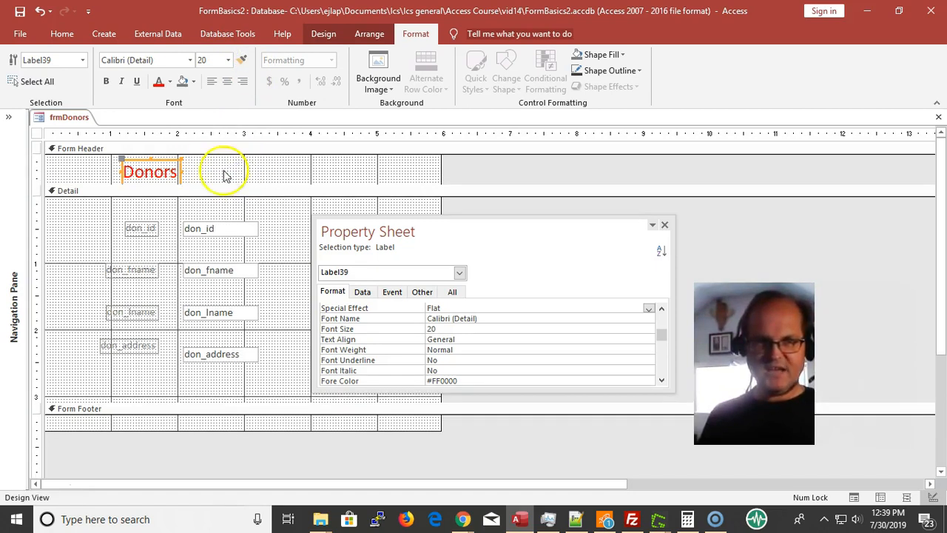
drag(179, 172, 293, 188)
click(171, 160)
drag(171, 160, 97, 155)
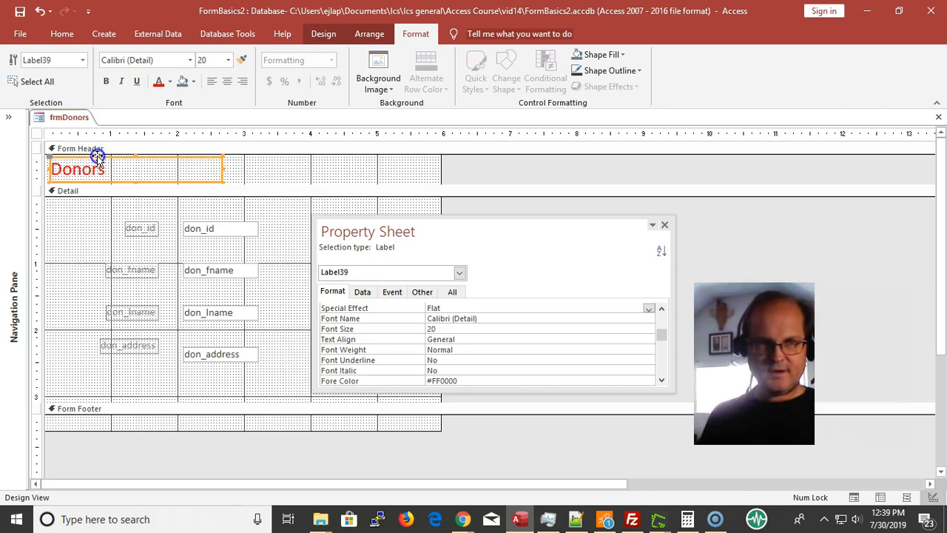
Display the form in Form view and browse through the donor records and back to the first one
click(65, 33)
click(20, 68)
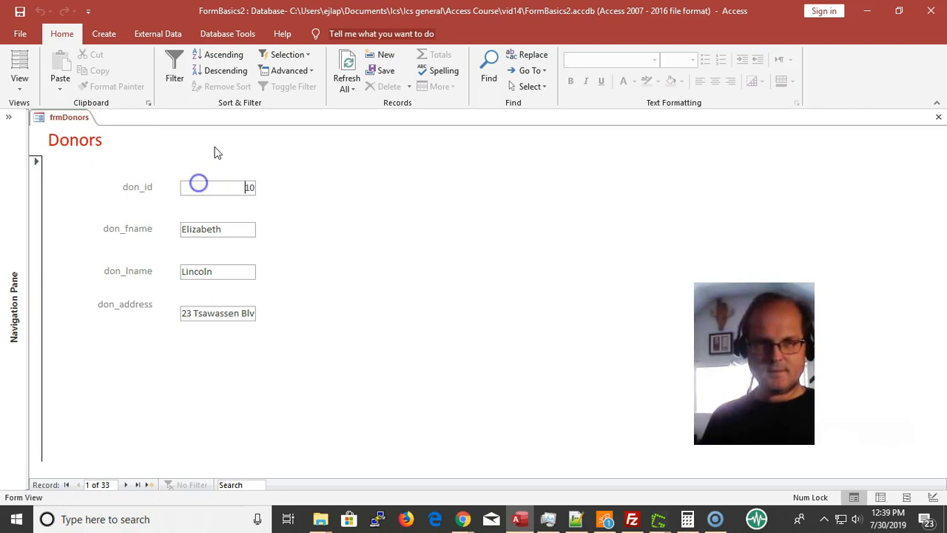
scroll(214, 152, down, 3)
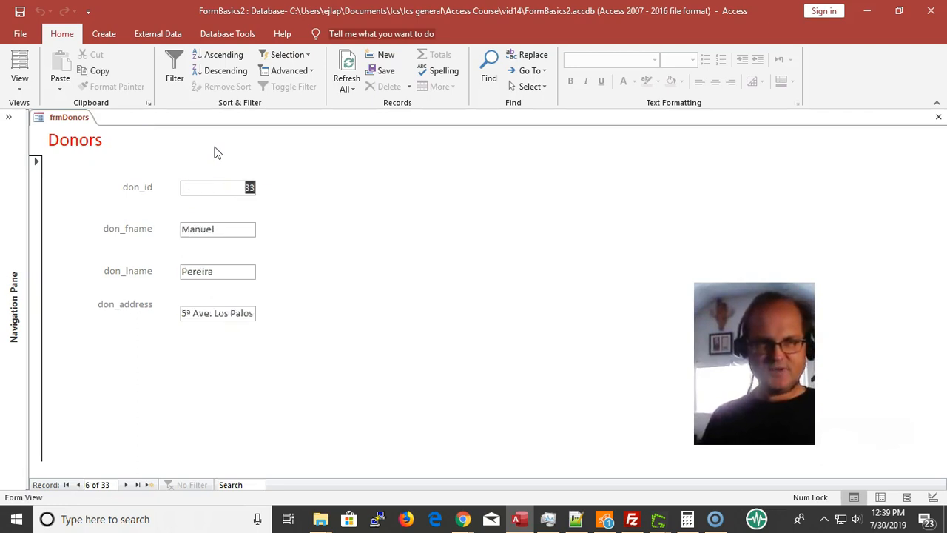
scroll(214, 152, down, 2)
scroll(213, 151, up, 2)
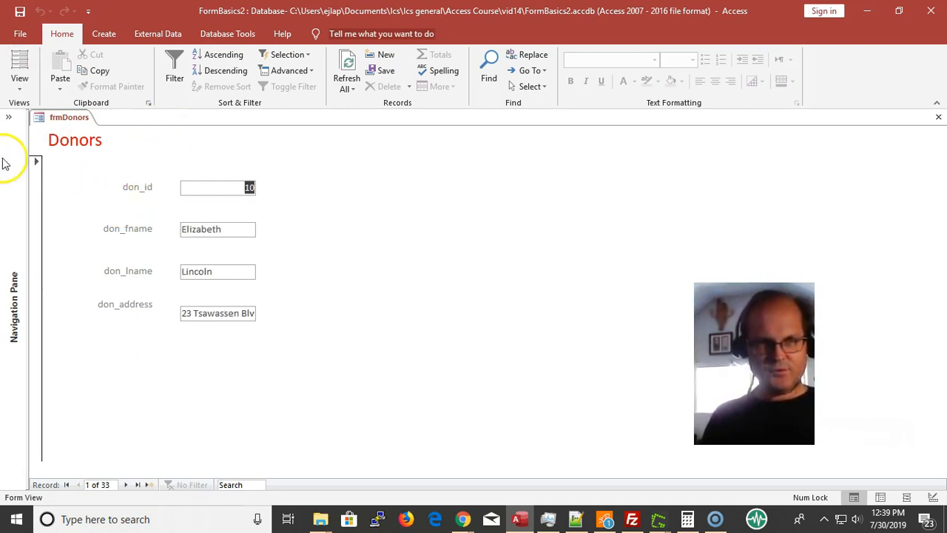
In Design view, narrow the Donors label from its left side so it starts at about 0.4 inch on the horizontal ruler
click(26, 92)
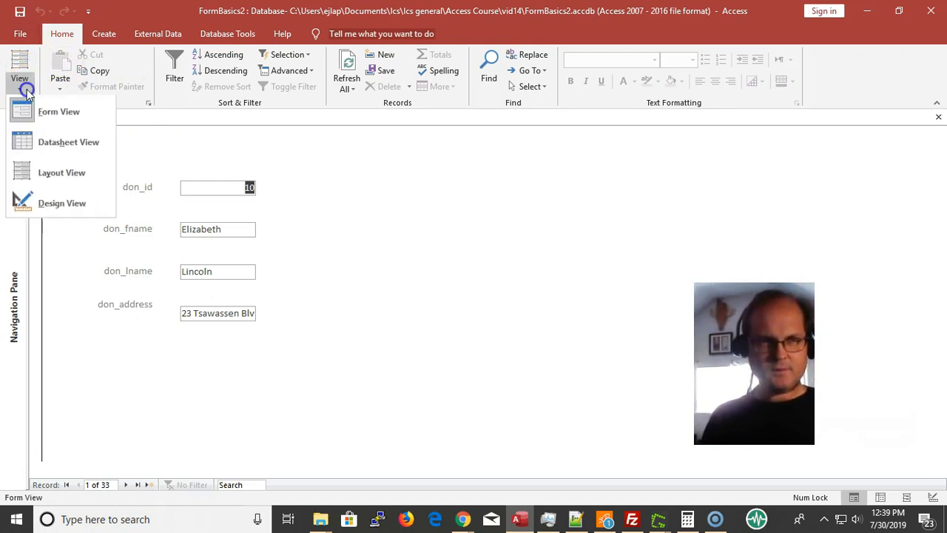
click(38, 202)
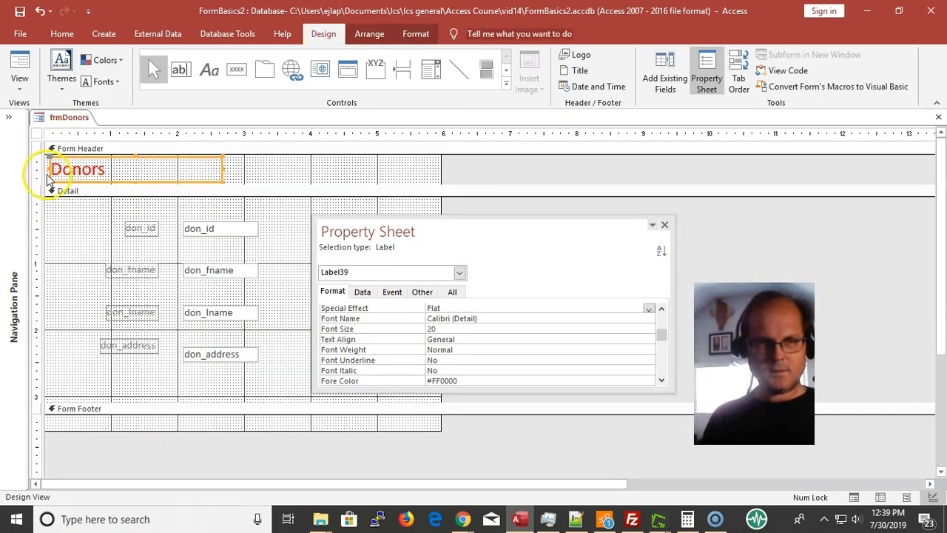
drag(46, 169, 71, 169)
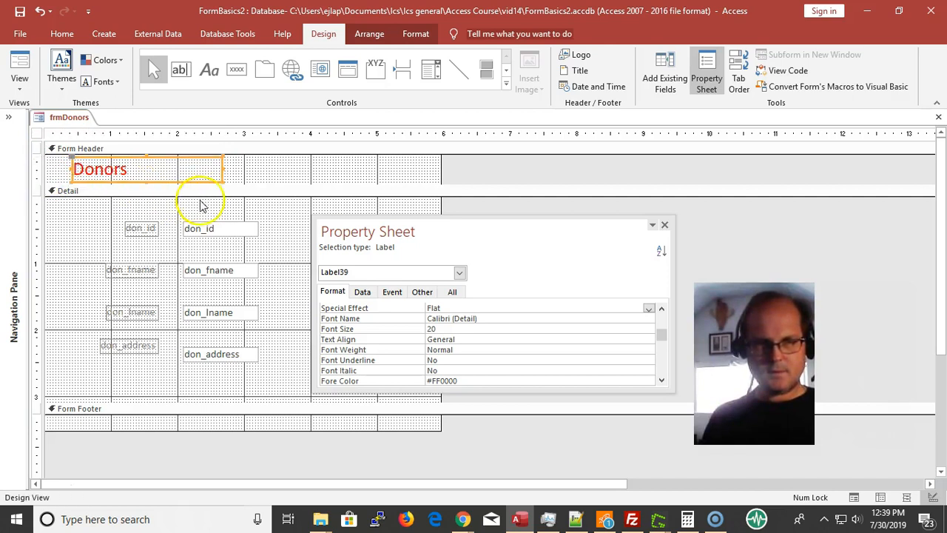
Save the form with the Property Sheet closed and display it in Form view
click(664, 225)
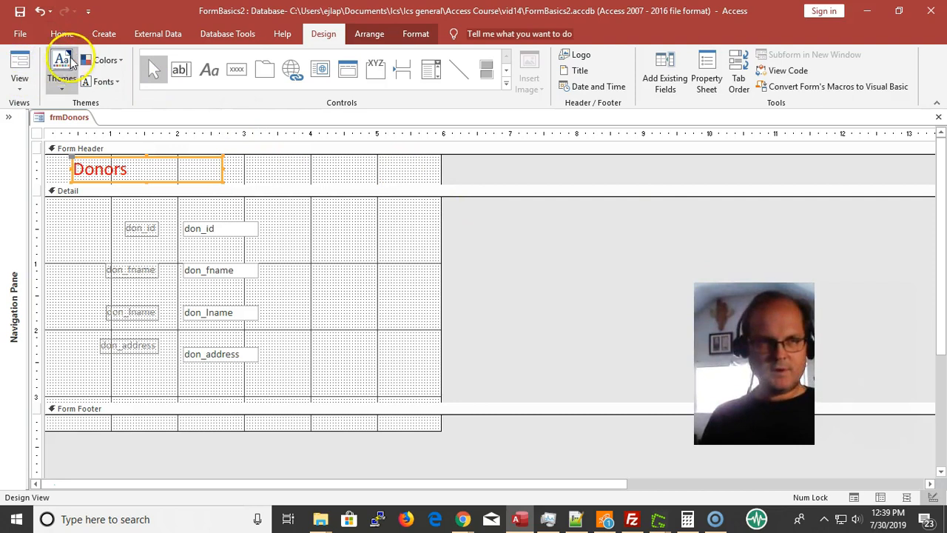
click(16, 13)
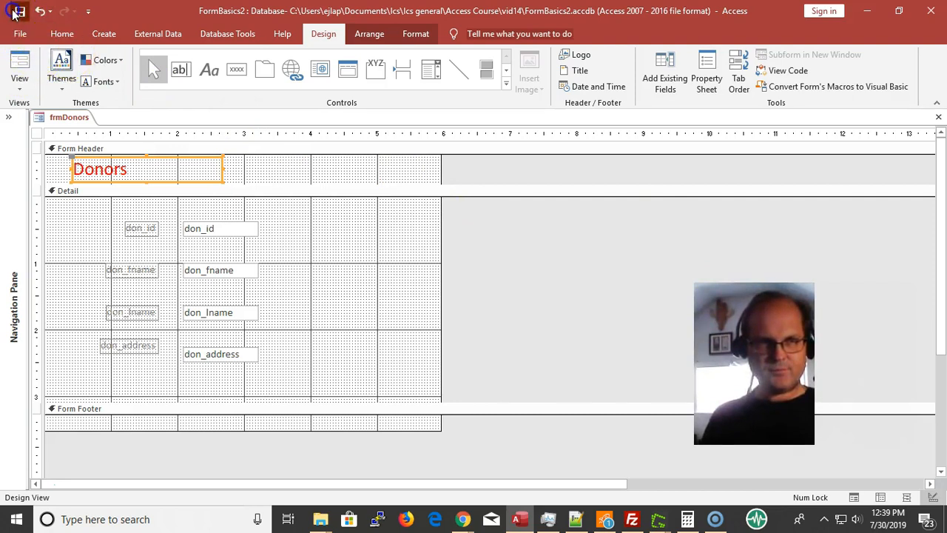
click(20, 66)
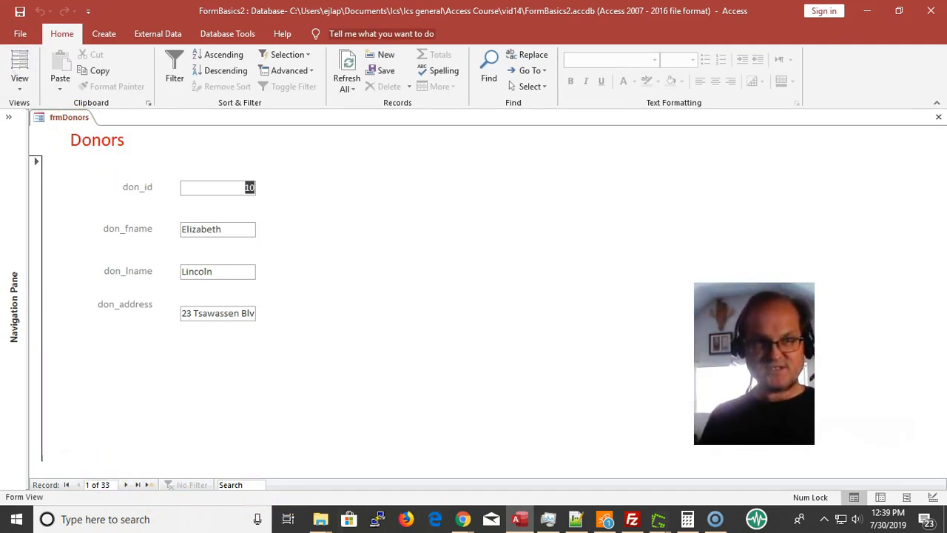
Try to print all records of frmDonors with the Microsoft Print to PDF printer
click(19, 33)
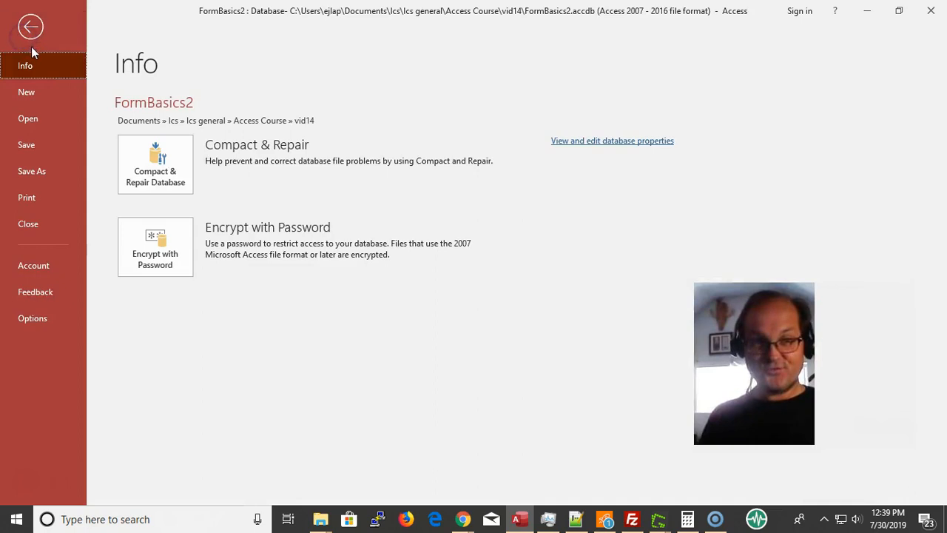
click(14, 206)
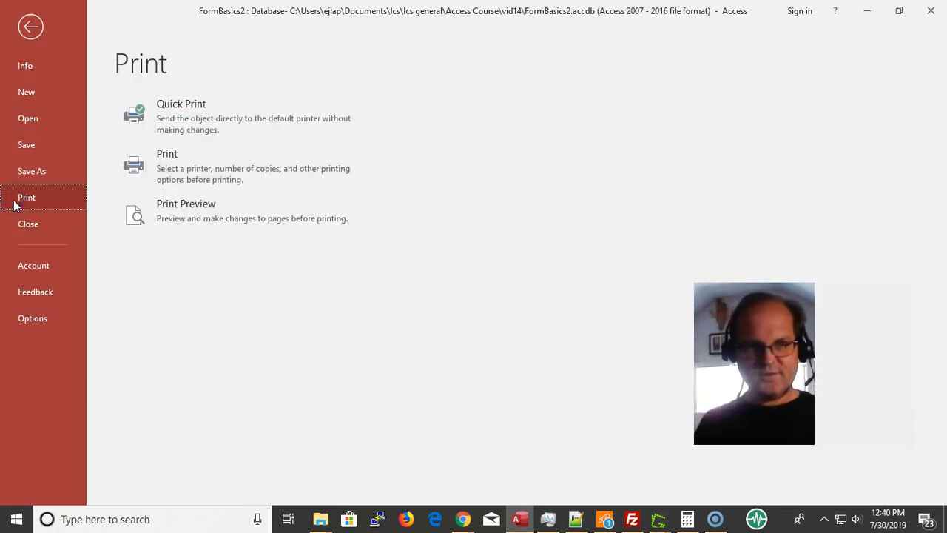
click(154, 162)
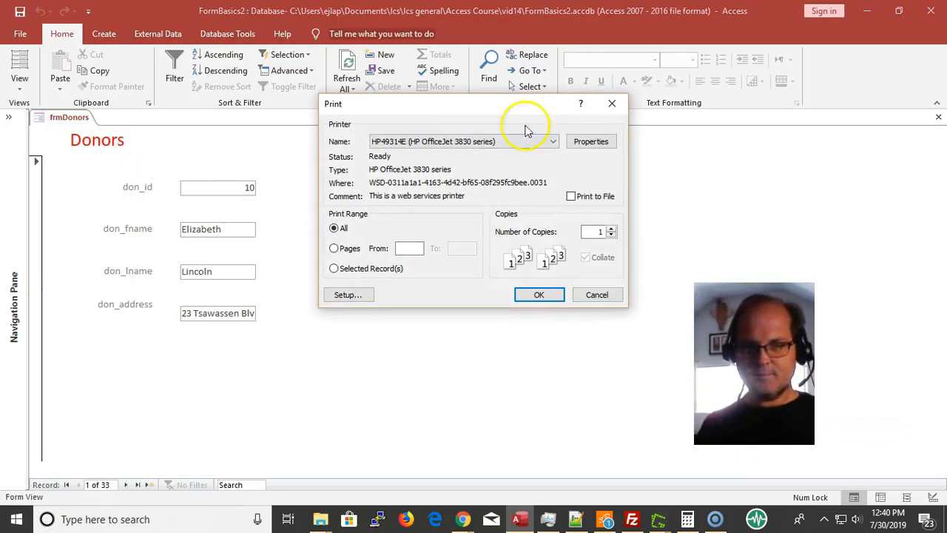
click(548, 141)
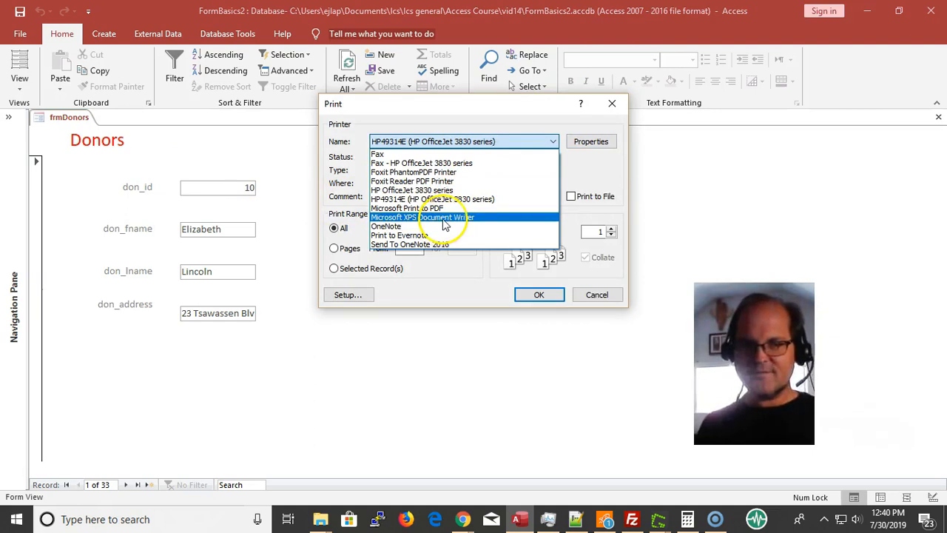
click(449, 209)
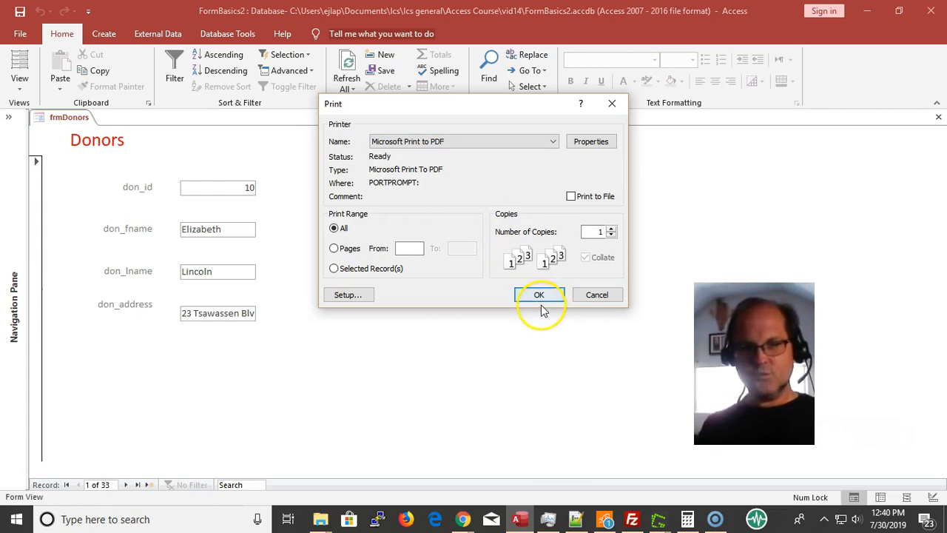
click(547, 296)
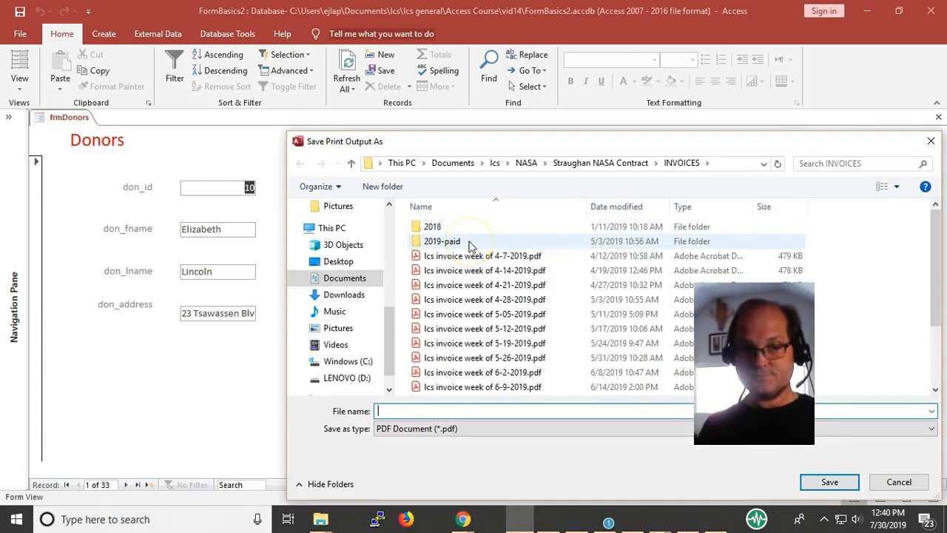
scroll(482, 260, down, 2)
scroll(482, 261, up, 2)
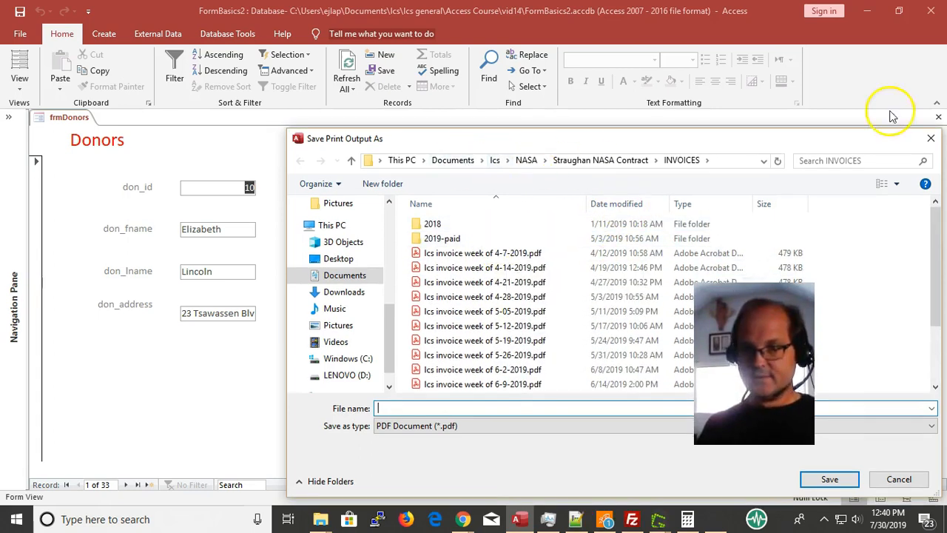
click(930, 138)
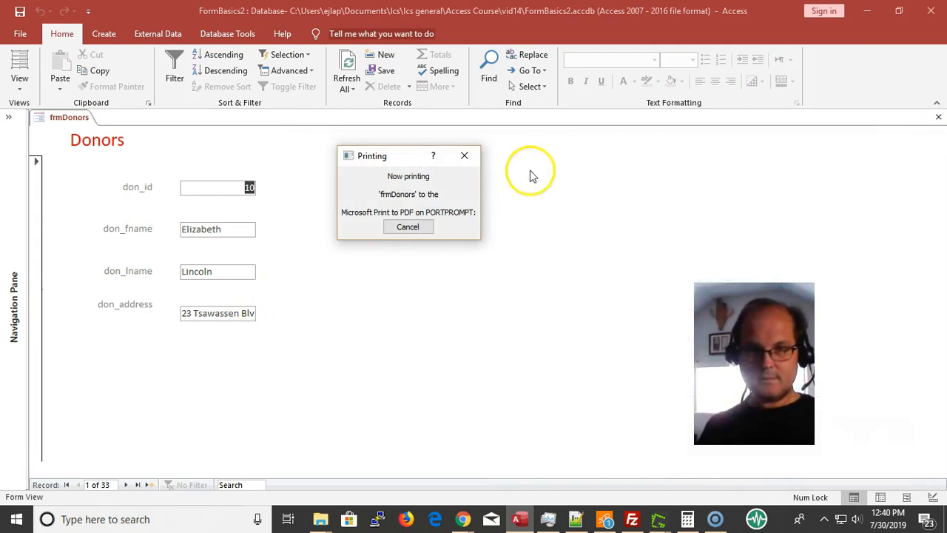
click(478, 304)
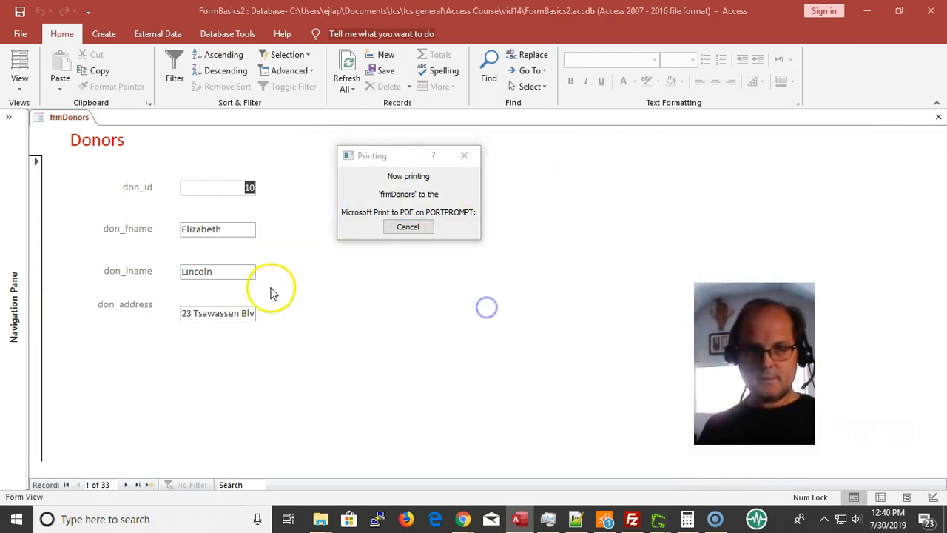
right_click(382, 282)
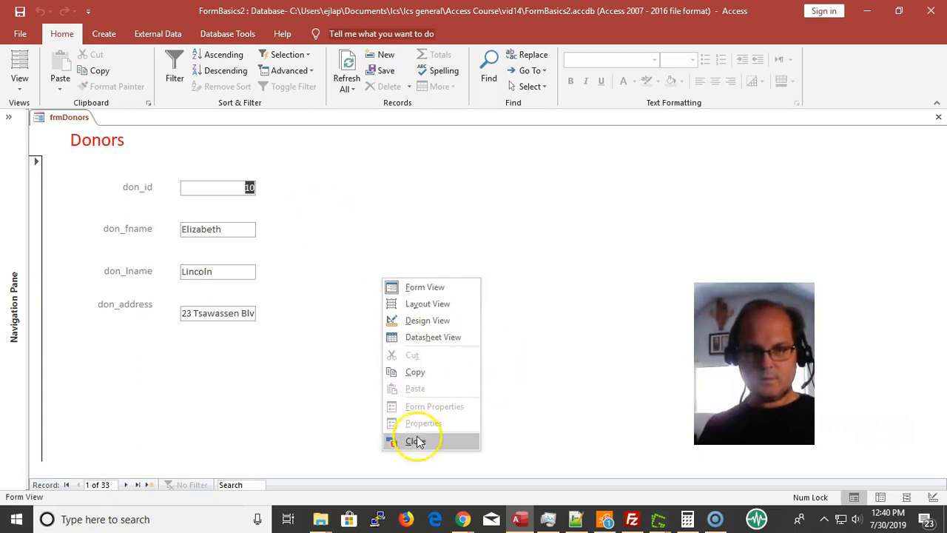
Open the print preview of frmDonors to examine how the form's pages would print
click(12, 37)
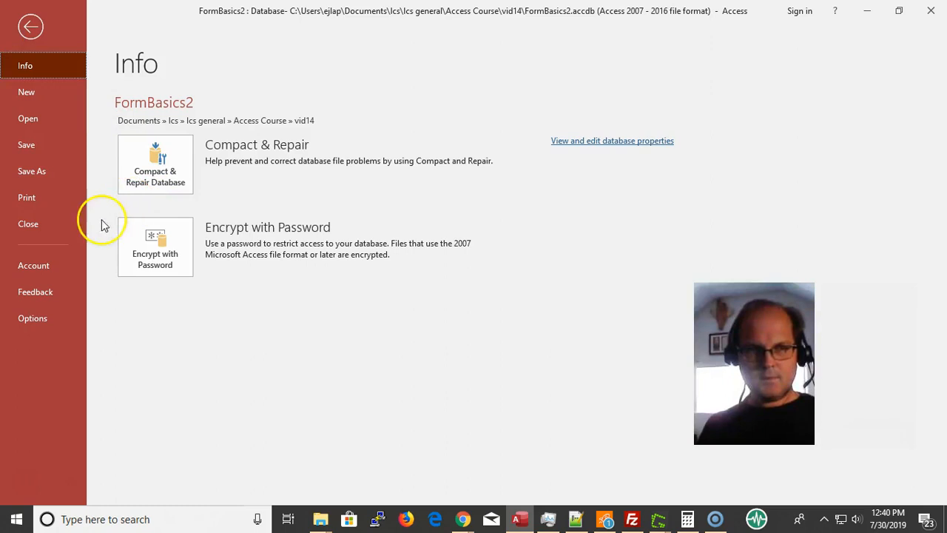
click(51, 192)
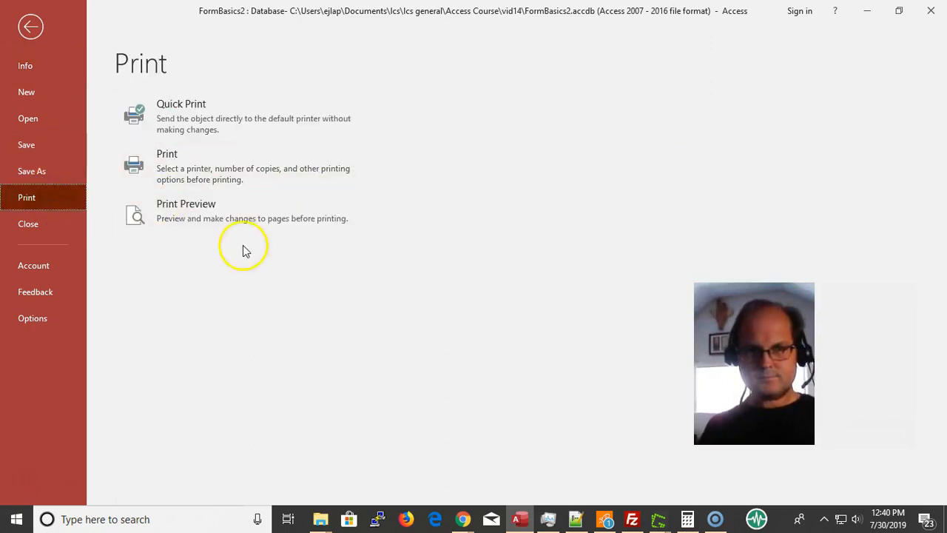
click(207, 215)
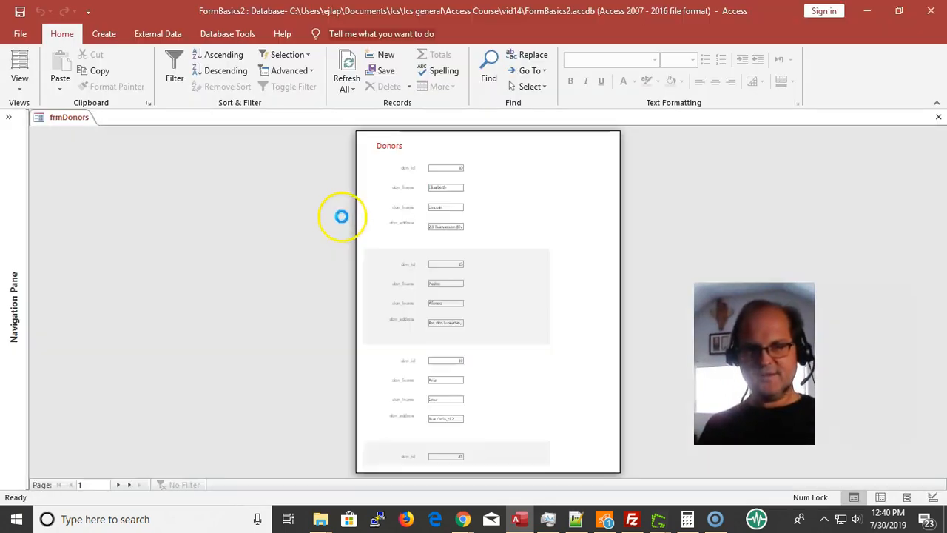
Examine the donor records on the first page of the frmDonors print preview at 100% zoom and close the preview
click(395, 227)
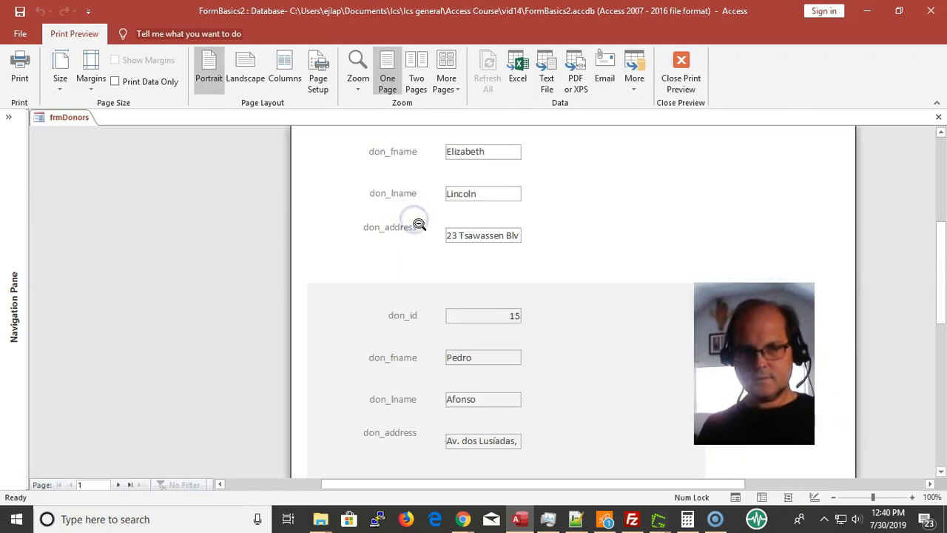
scroll(416, 225, up, 3)
scroll(414, 218, down, 7)
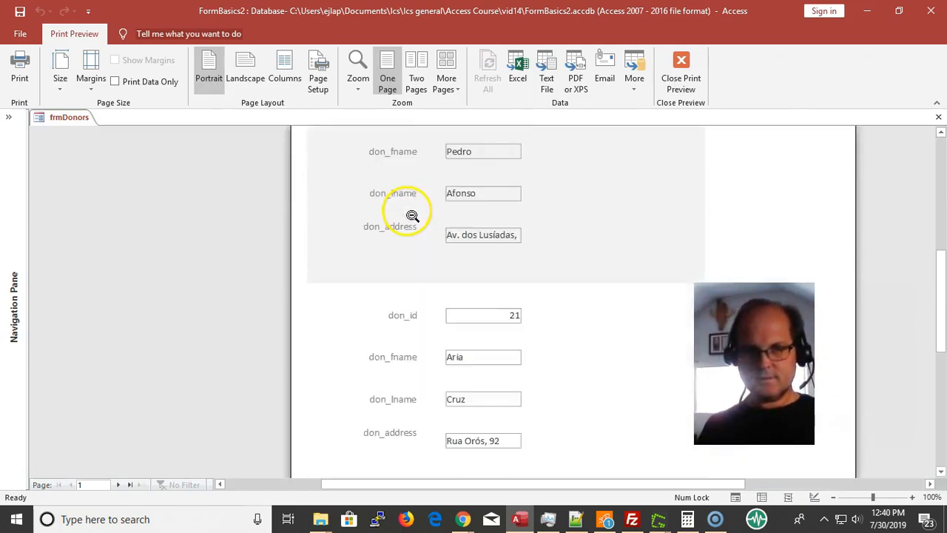
scroll(412, 213, down, 3)
scroll(407, 215, up, 4)
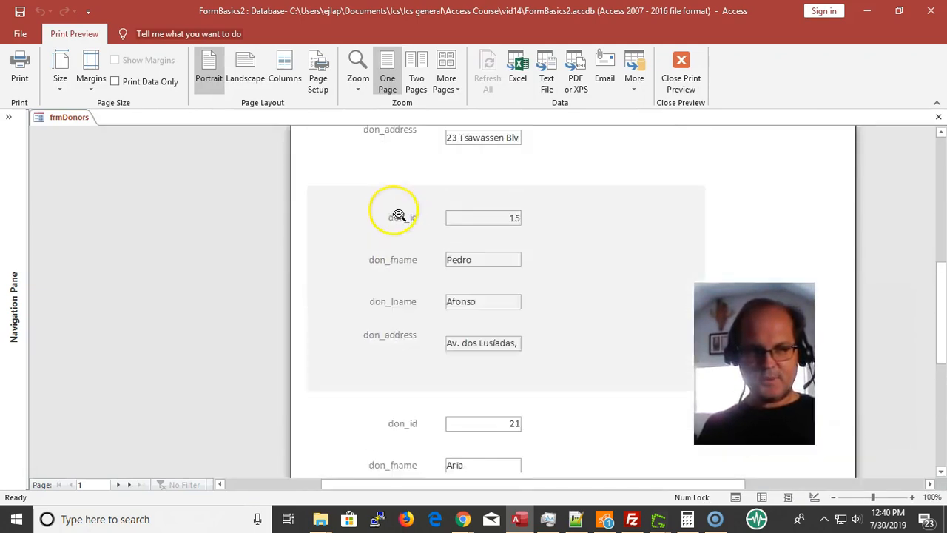
scroll(398, 216, up, 1)
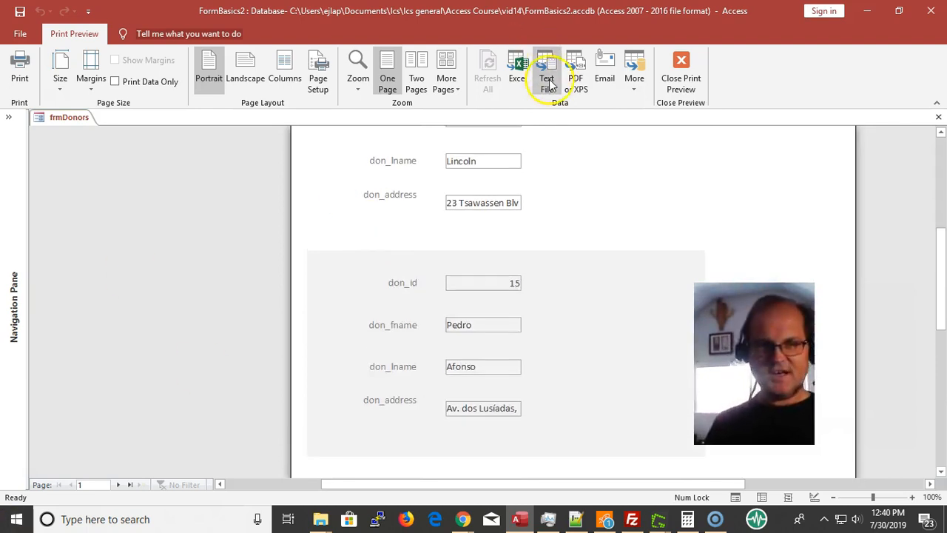
scroll(588, 259, up, 5)
scroll(592, 261, down, 2)
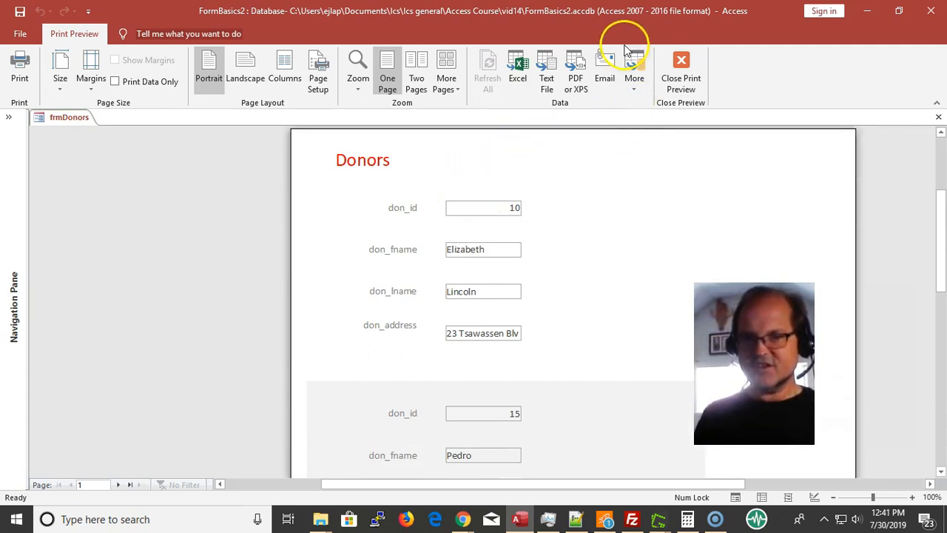
click(680, 74)
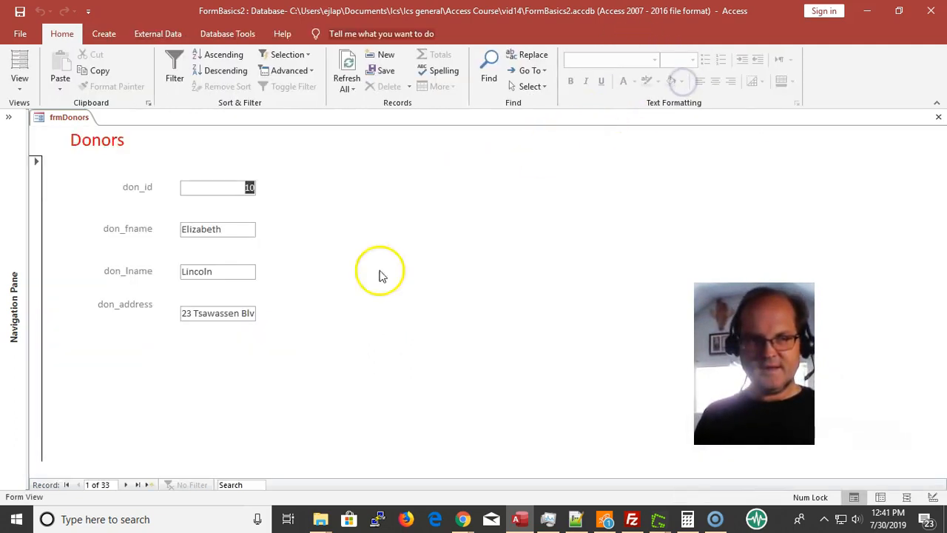
Switch frmDonors to Design view and open the Property Sheet for the form itself
right_click(52, 118)
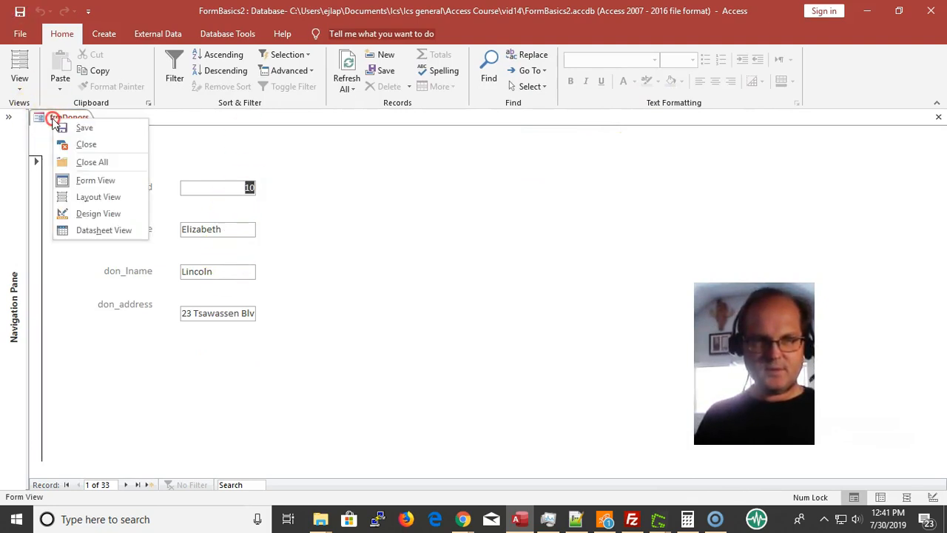
click(86, 213)
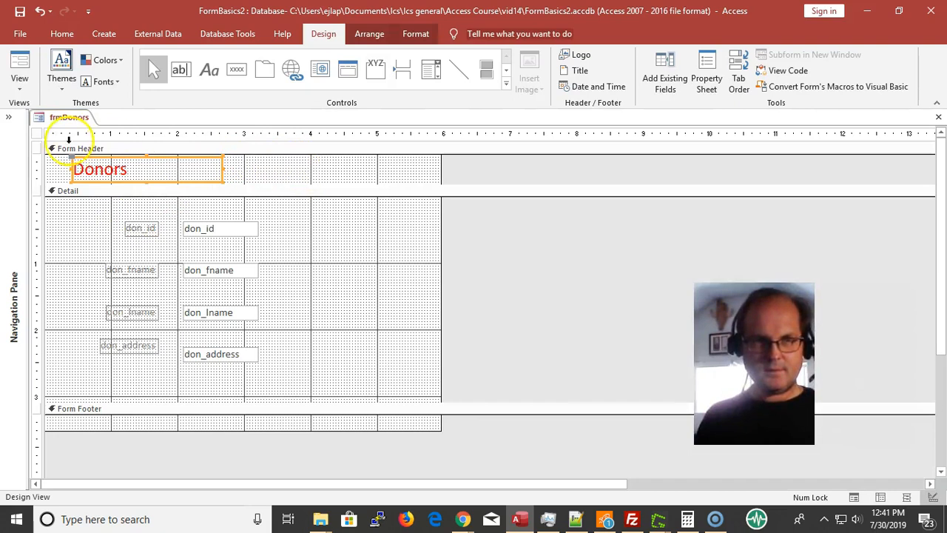
double_click(37, 133)
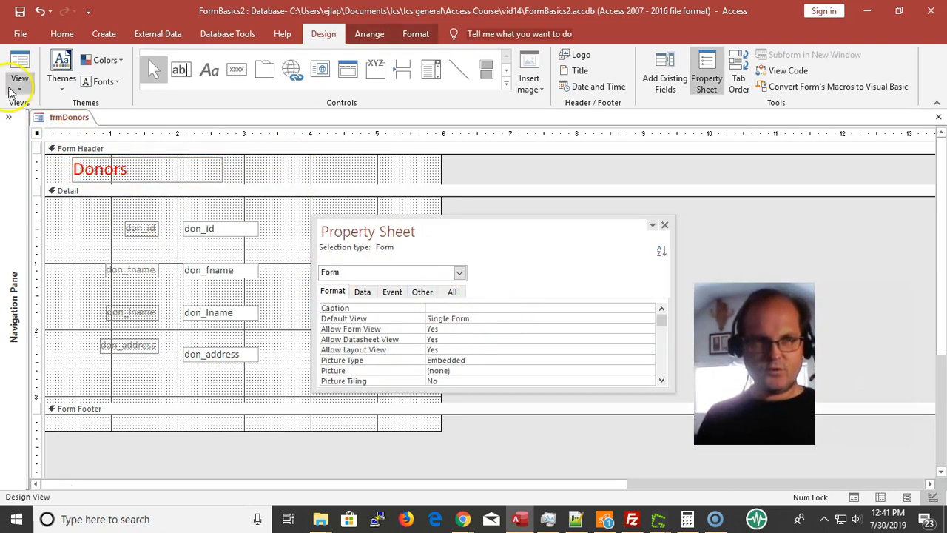
Preview the printed frmDonors with two pages side by side, close the preview and dismiss the incoming call notification
click(18, 34)
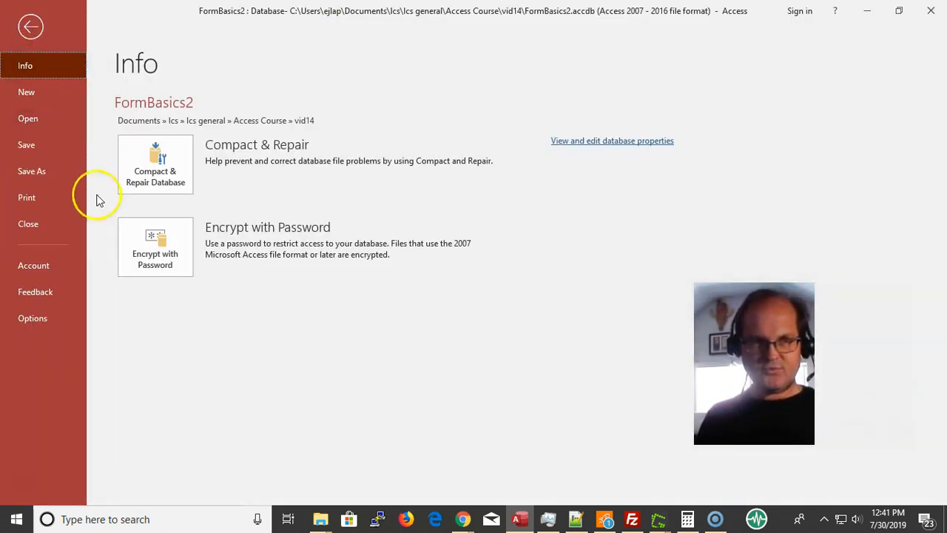
click(40, 195)
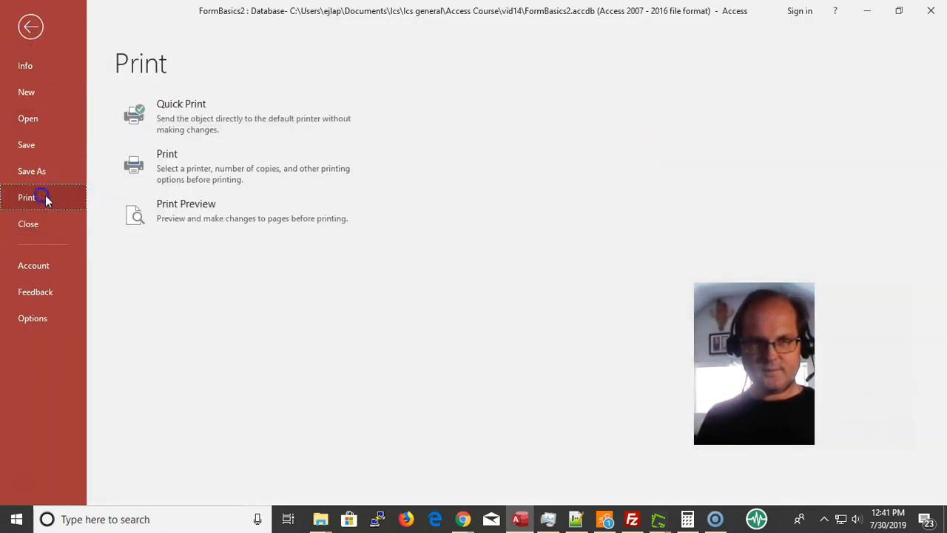
click(191, 211)
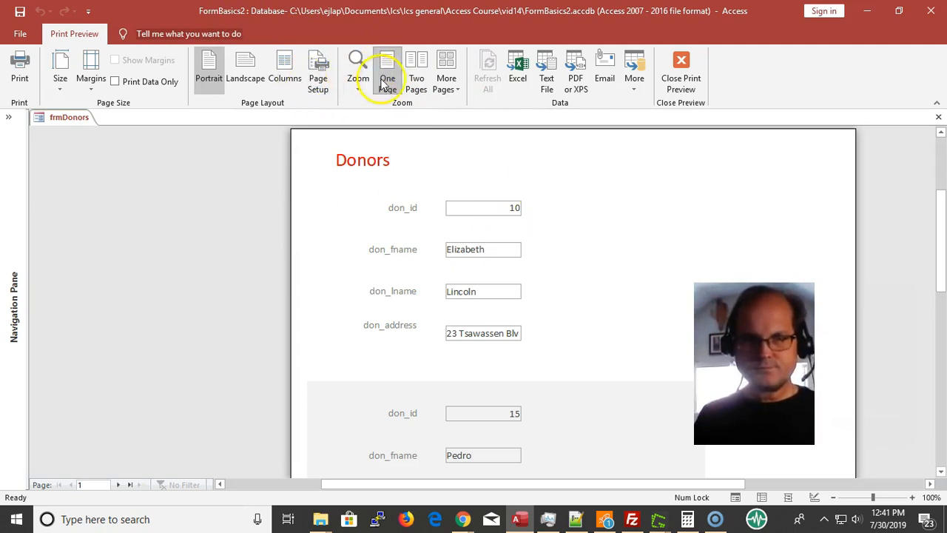
click(417, 81)
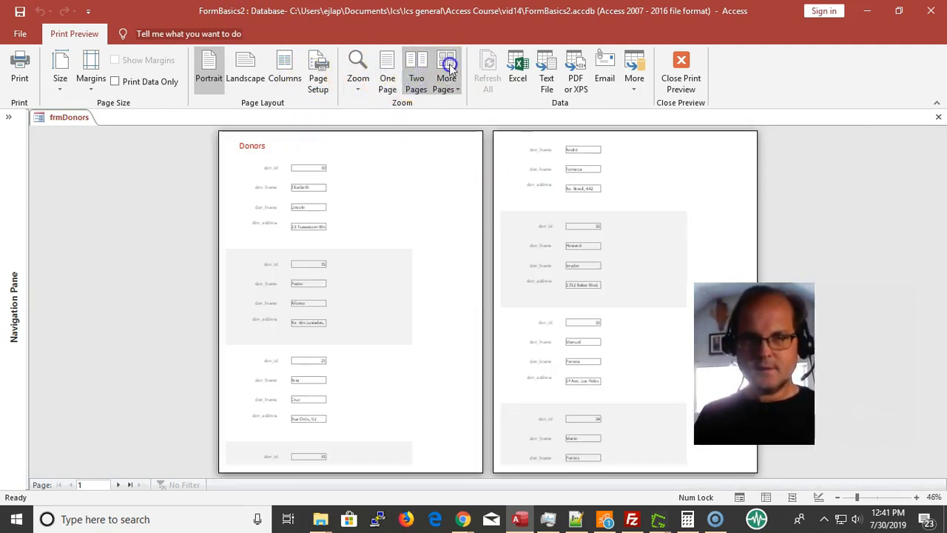
click(451, 74)
click(433, 41)
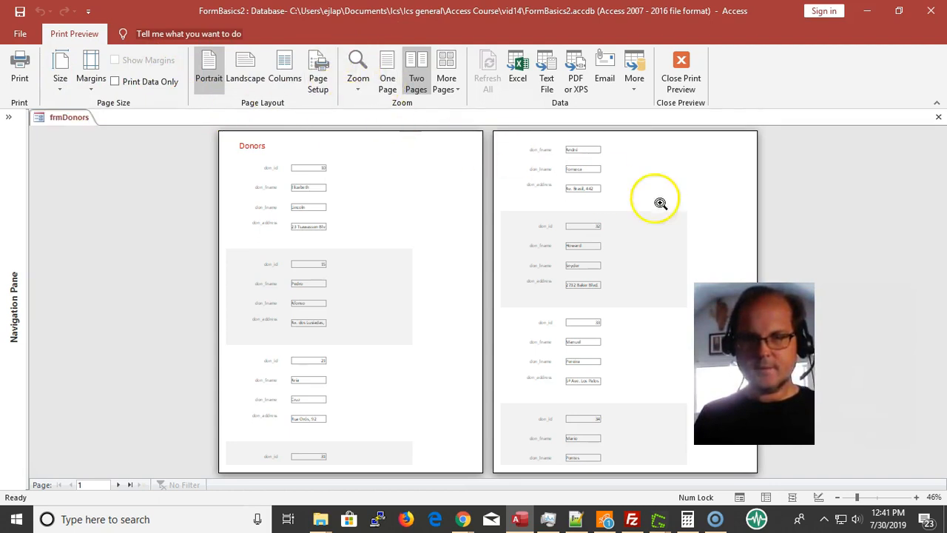
click(682, 78)
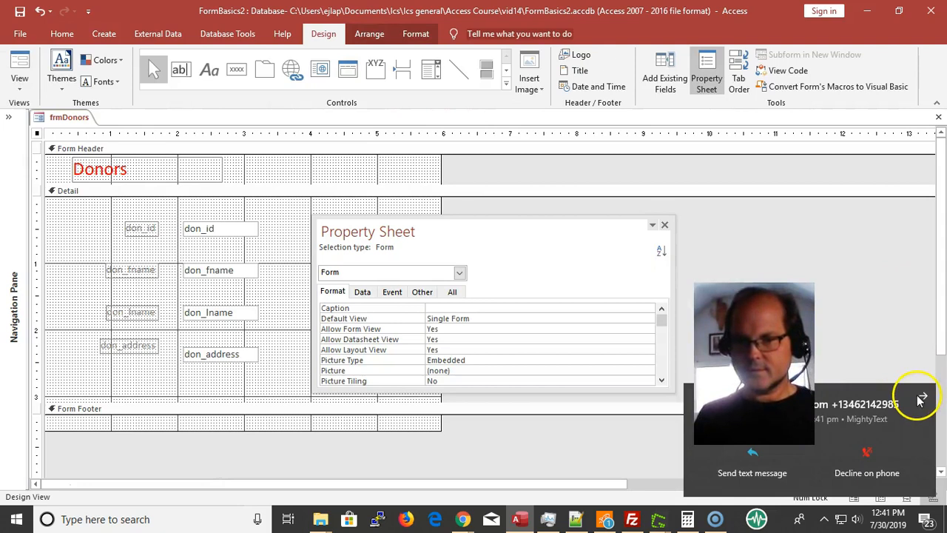
click(921, 400)
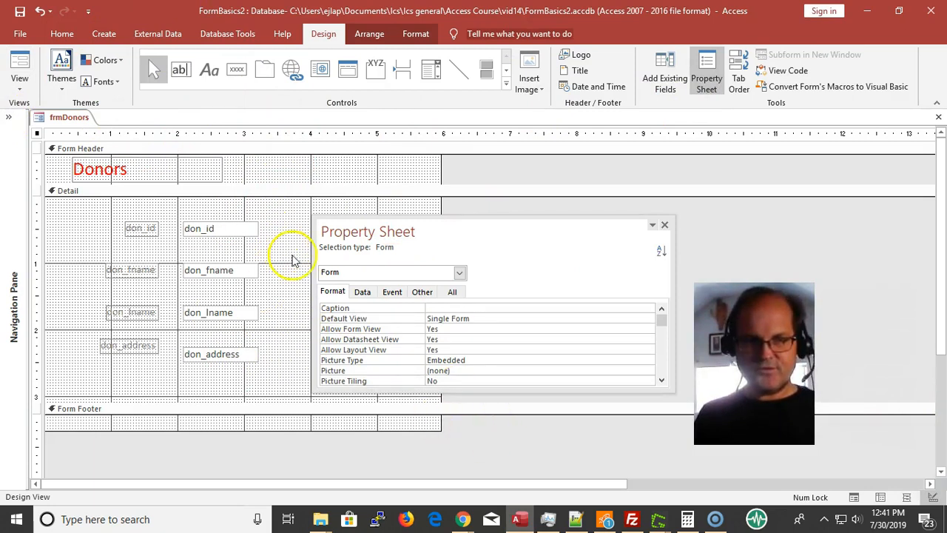
Clear the form's Record Source property so the form is not bound to any table
click(393, 292)
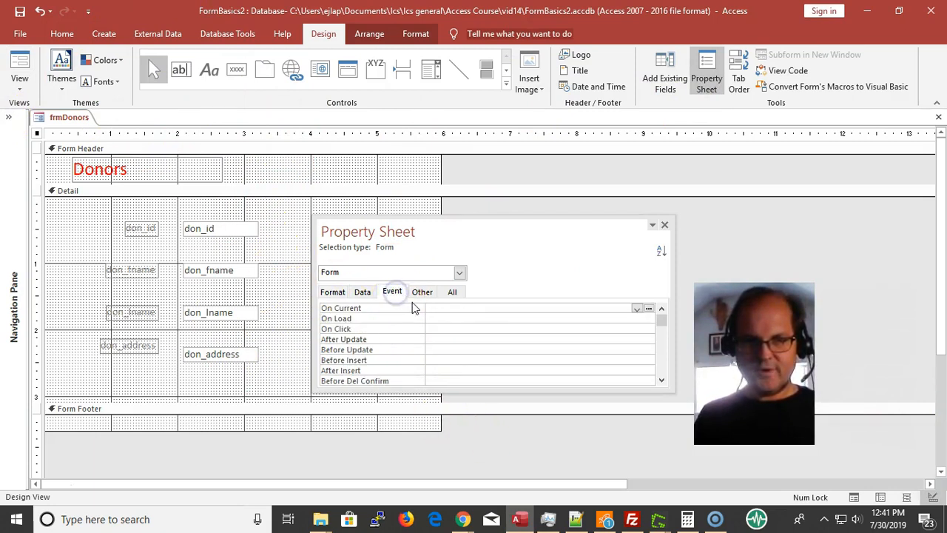
click(361, 293)
click(469, 309)
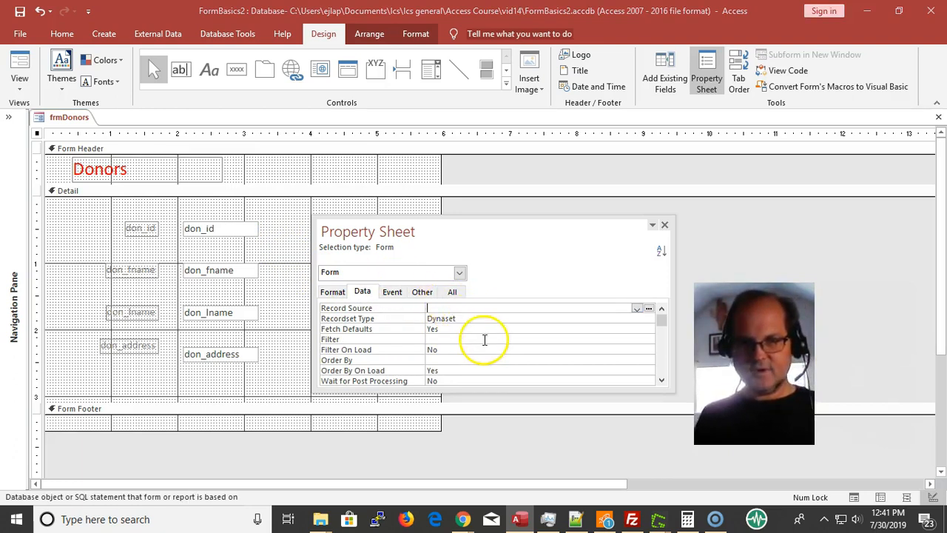
click(484, 339)
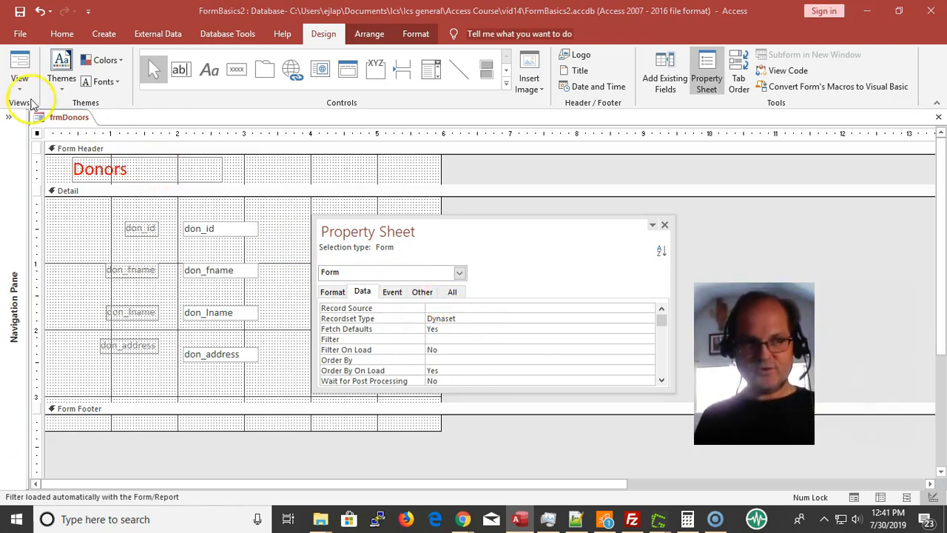
Save the current form object as a new form named frmDonors_Print
click(20, 34)
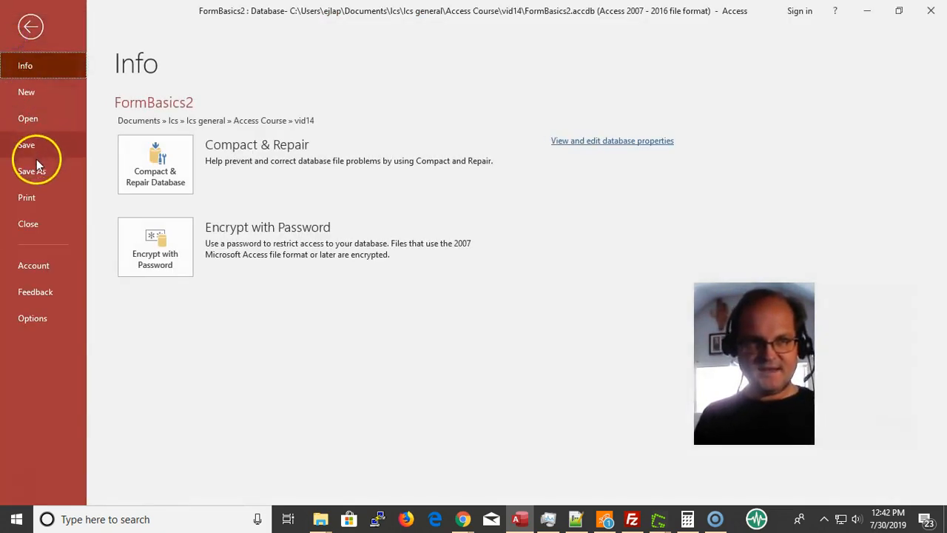
click(37, 170)
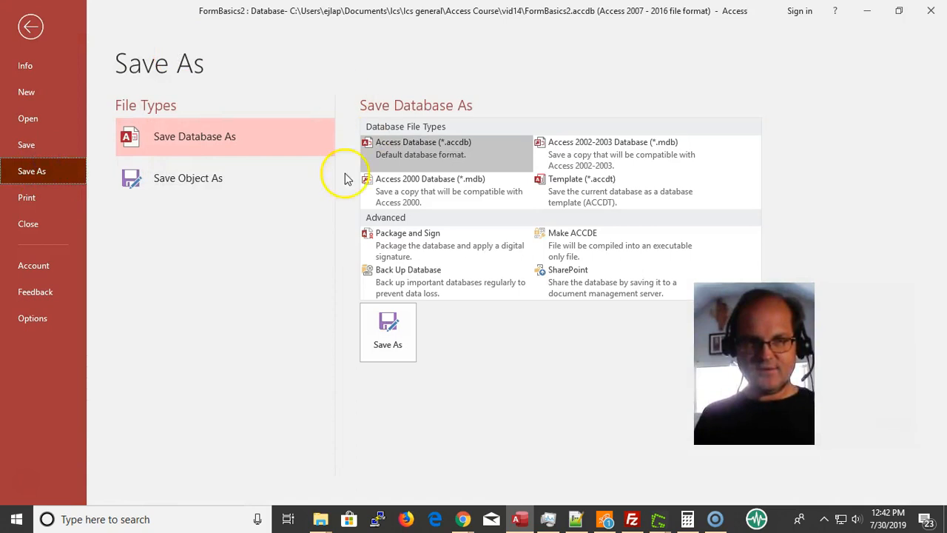
click(215, 180)
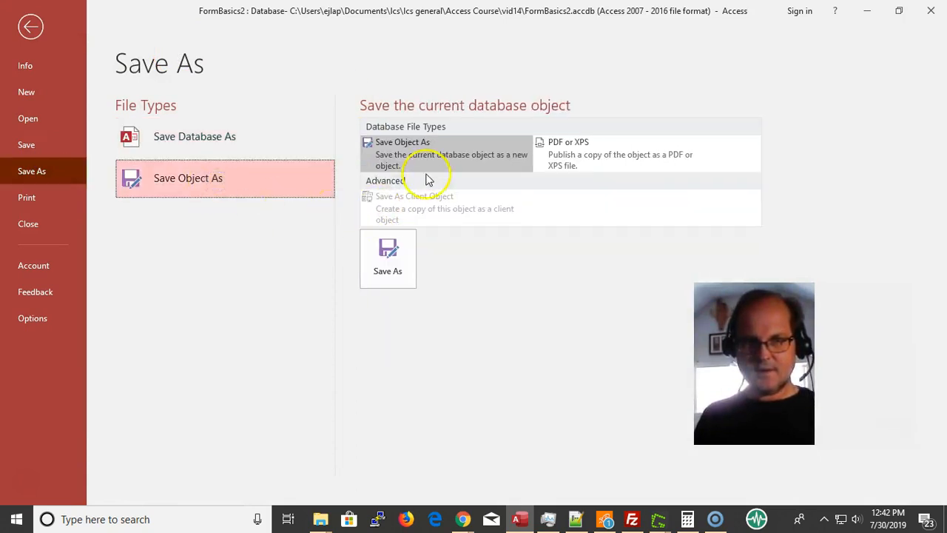
click(395, 256)
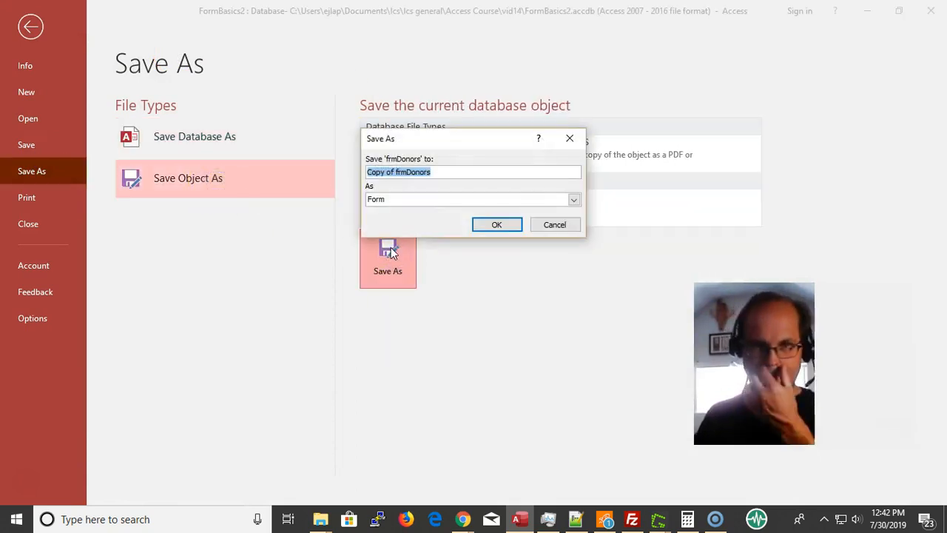
click(439, 172)
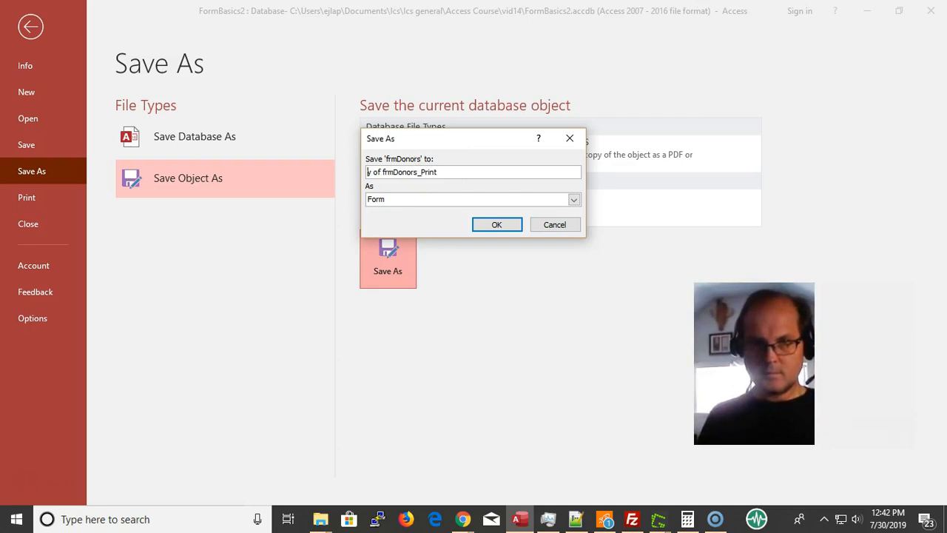
key(Return)
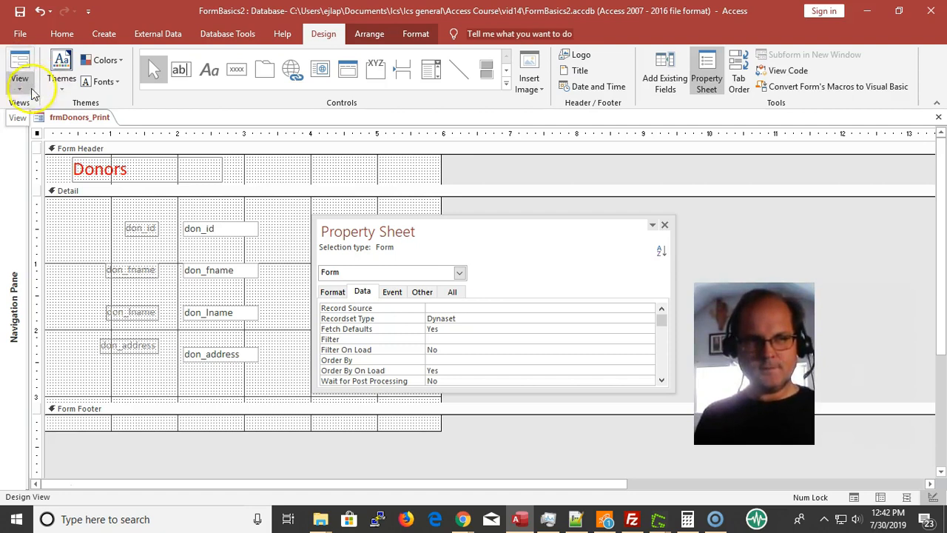
Open the print preview of frmDonors_Print, examine its field boxes at 100% zoom and close the preview
click(20, 34)
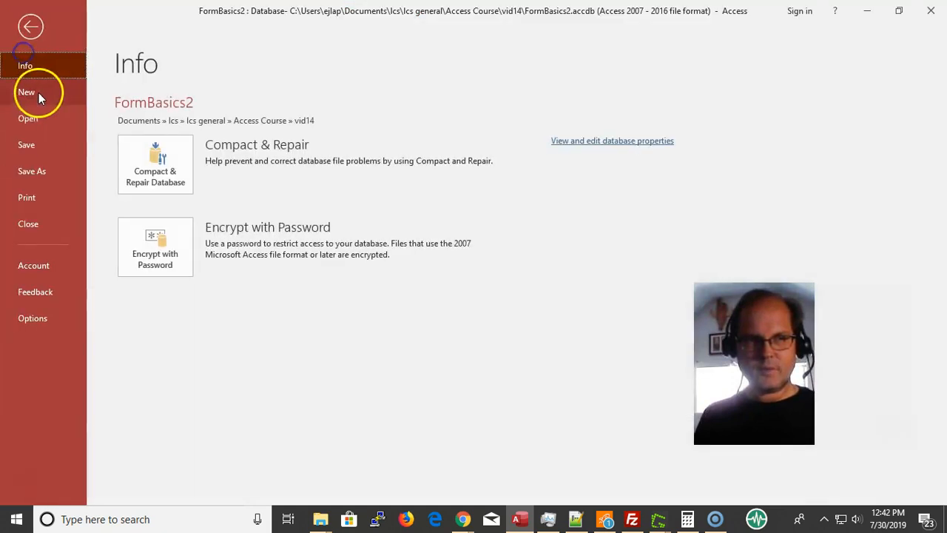
click(37, 197)
click(191, 217)
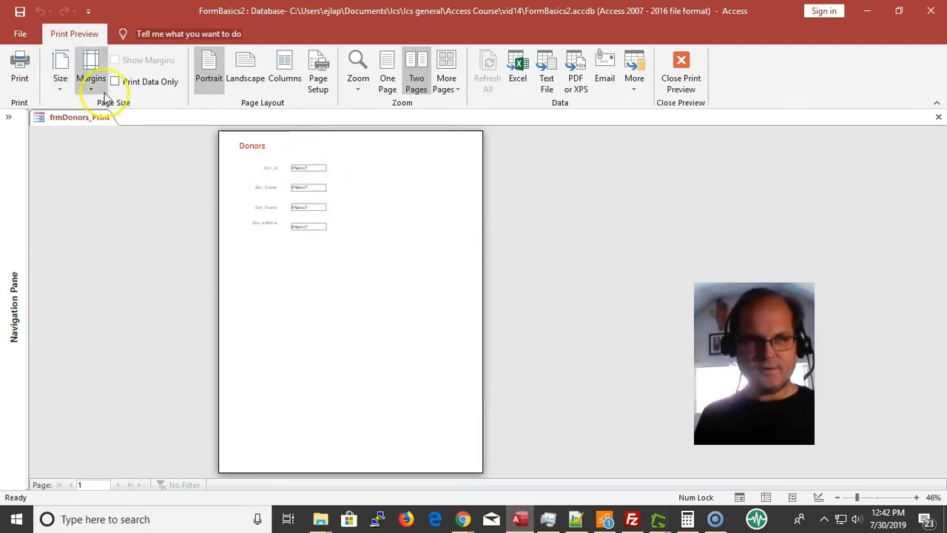
click(313, 172)
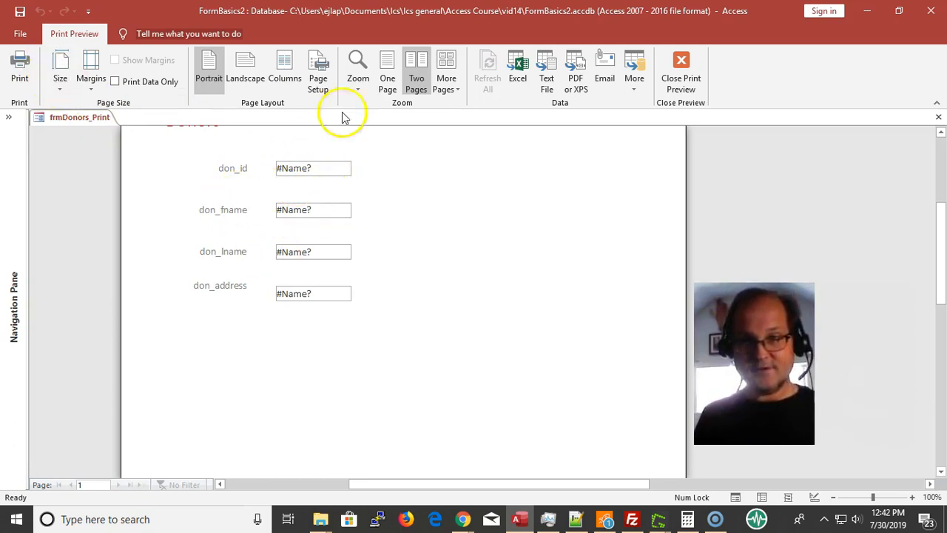
click(671, 70)
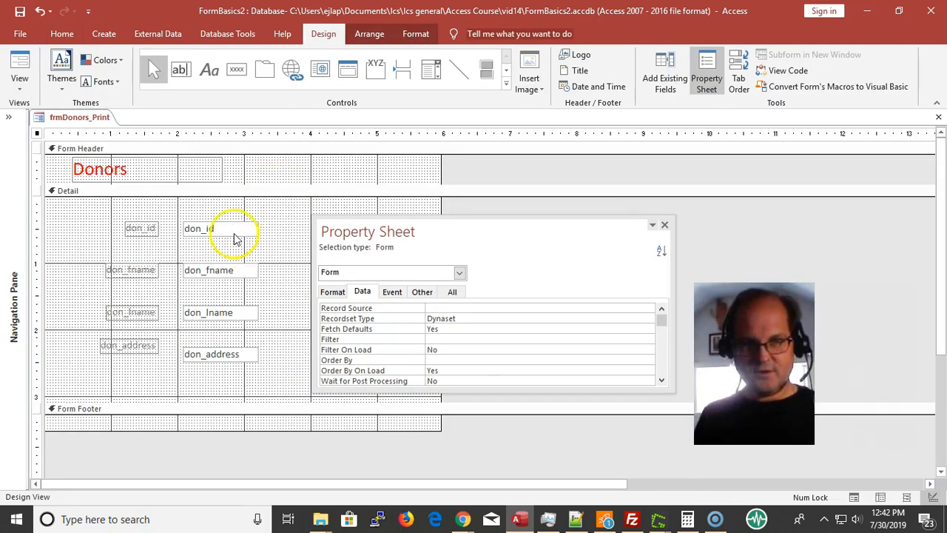
Clear the Control Source property of the don_id and don_fname text boxes in the Detail section
click(229, 233)
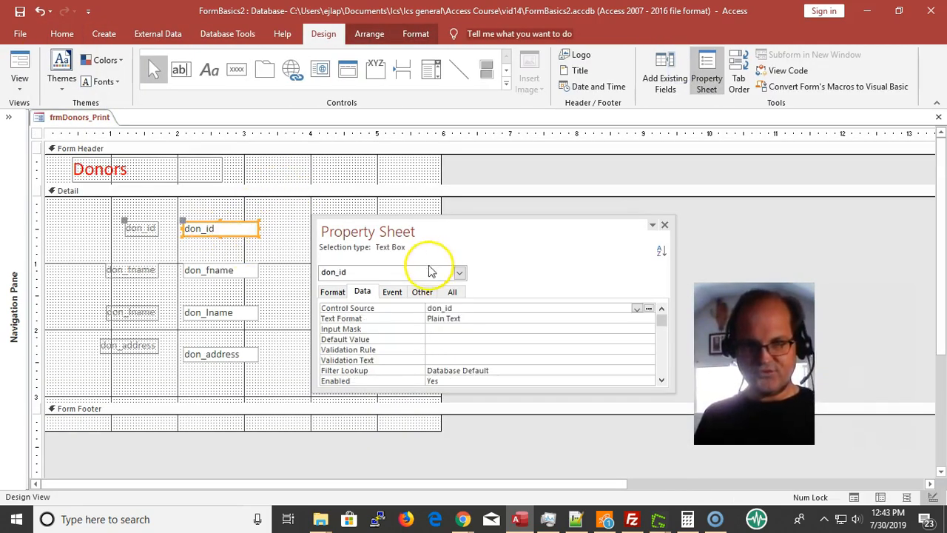
click(447, 306)
double_click(448, 307)
key(Delete)
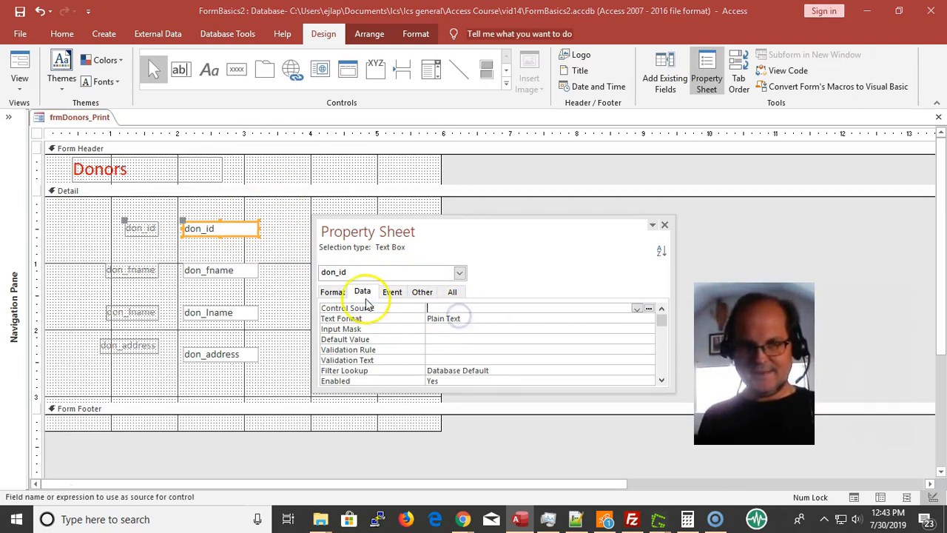
click(248, 272)
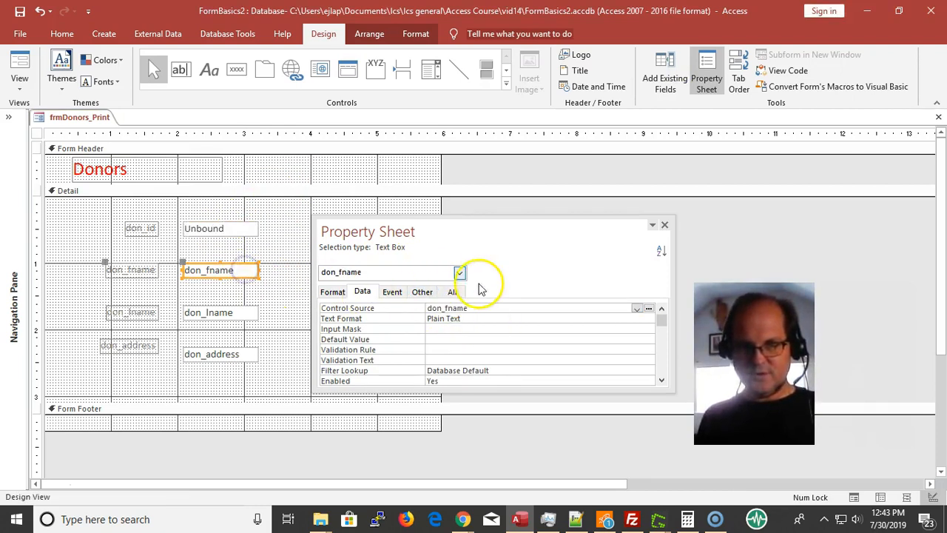
click(372, 293)
double_click(417, 307)
key(Delete)
Set the Control Source property of all four text boxes in the Detail section to unbound
drag(262, 300, 226, 362)
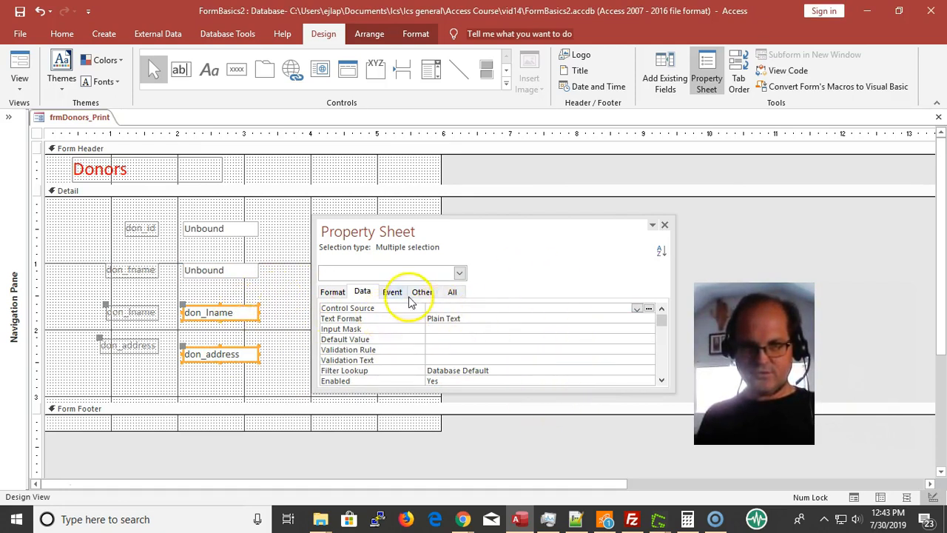
drag(260, 219, 208, 376)
click(474, 307)
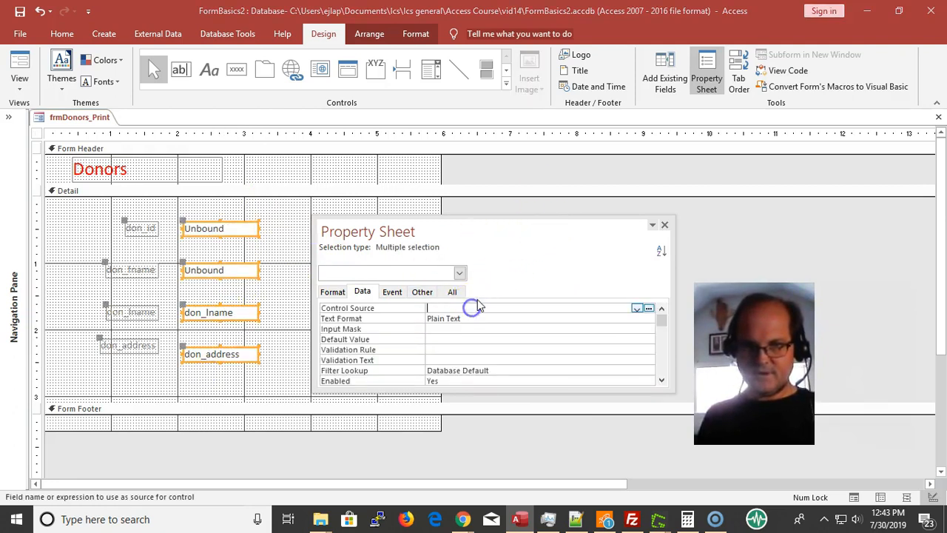
key(Down)
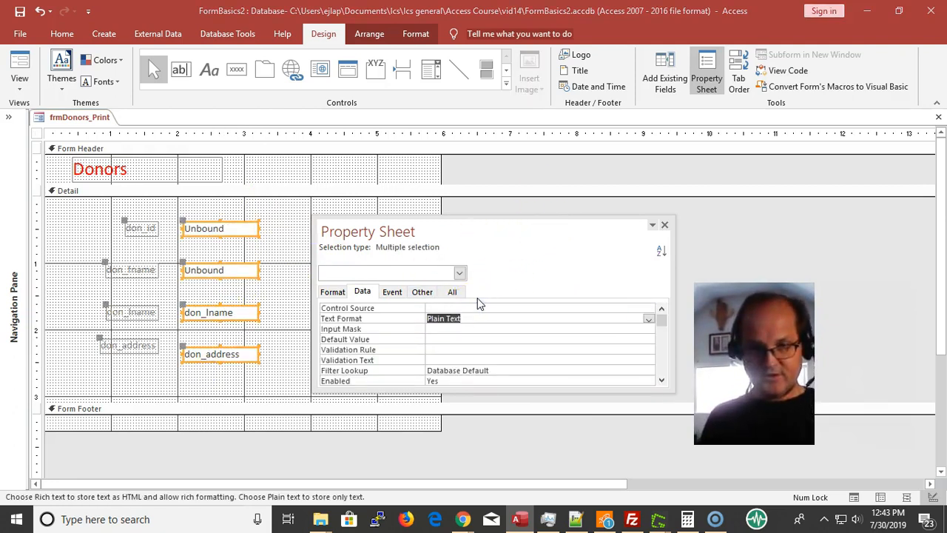
key(Up)
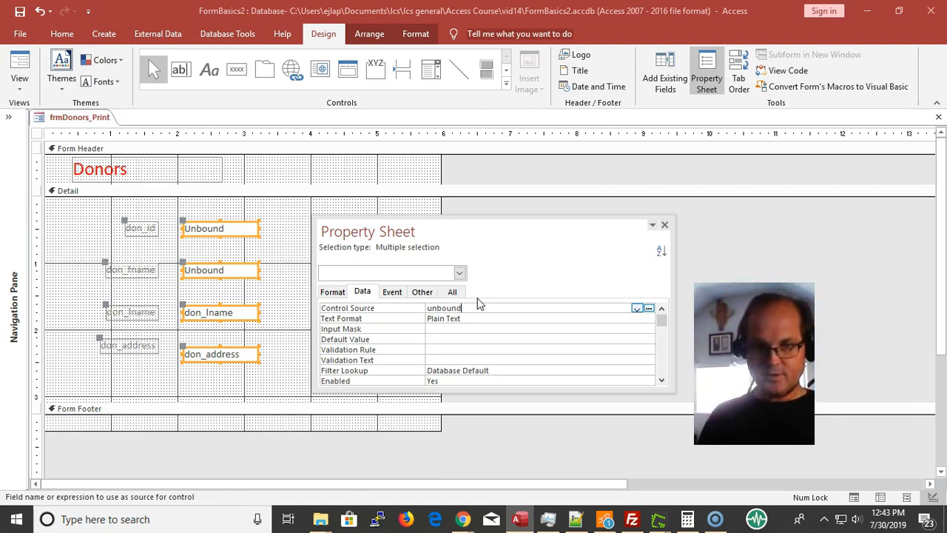
key(Return)
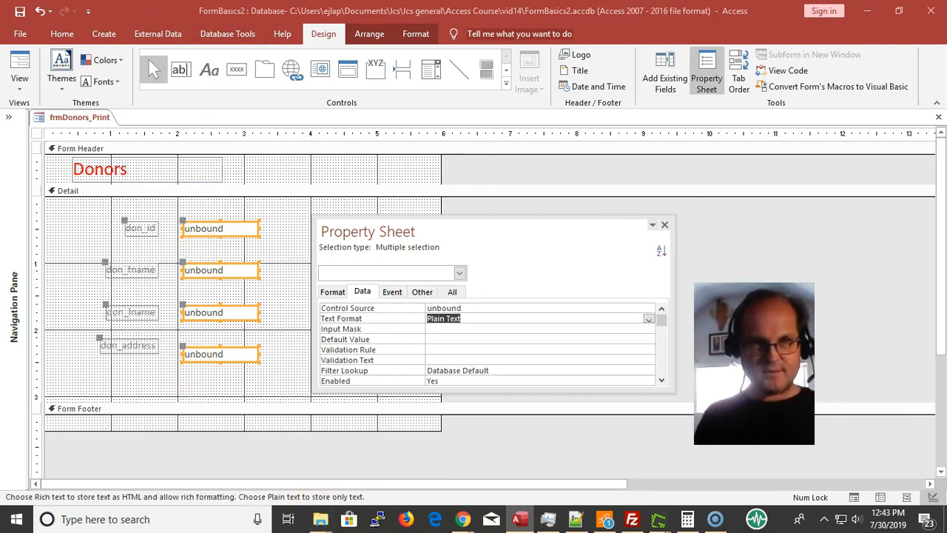
Preview the printed form, check the contents of its four field boxes and return to Design View
click(20, 34)
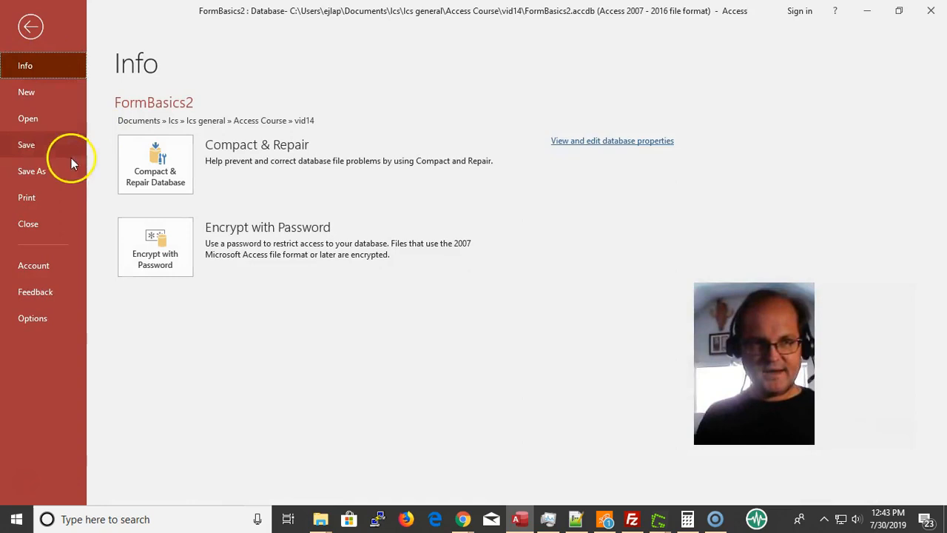
click(51, 202)
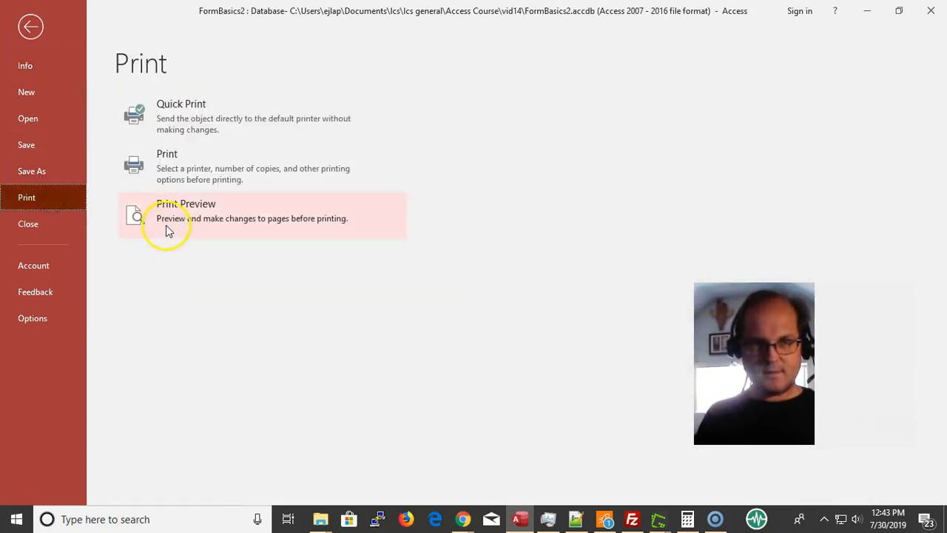
click(165, 225)
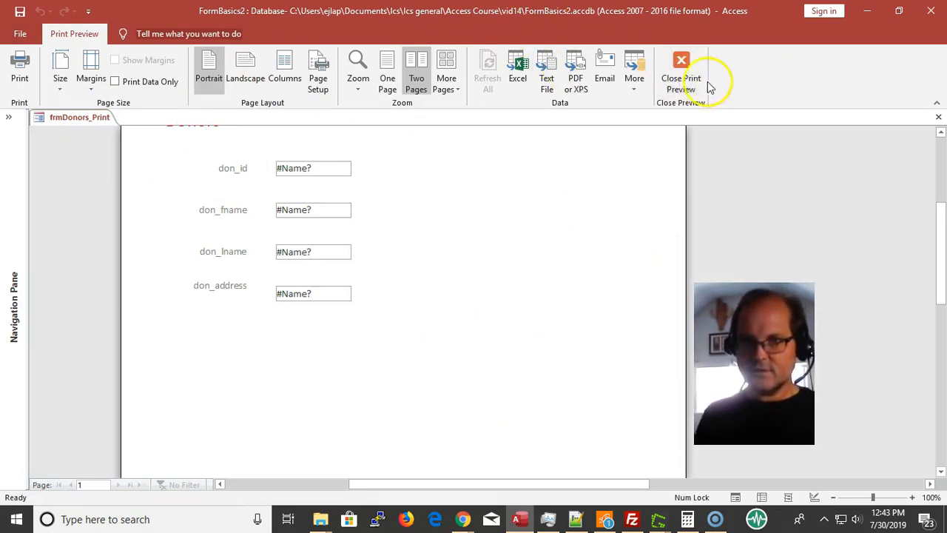
click(293, 233)
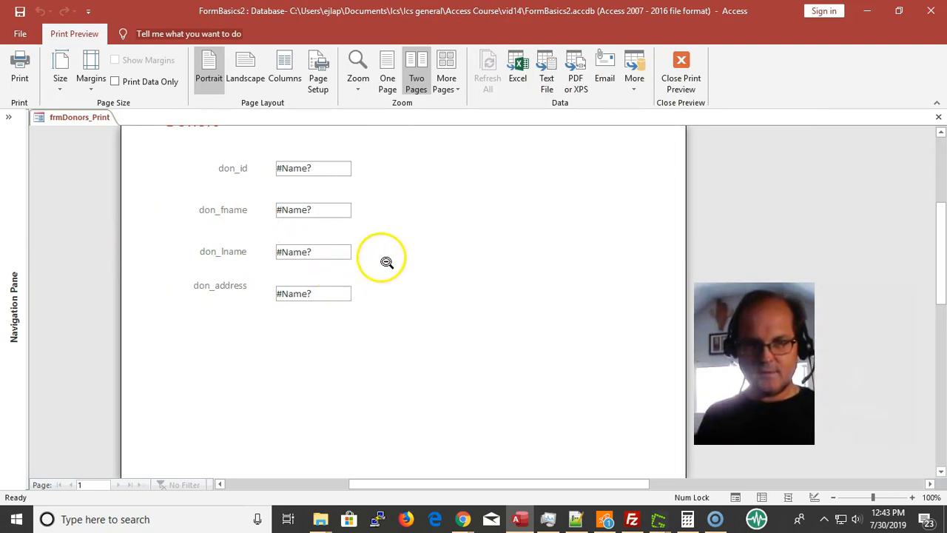
right_click(292, 232)
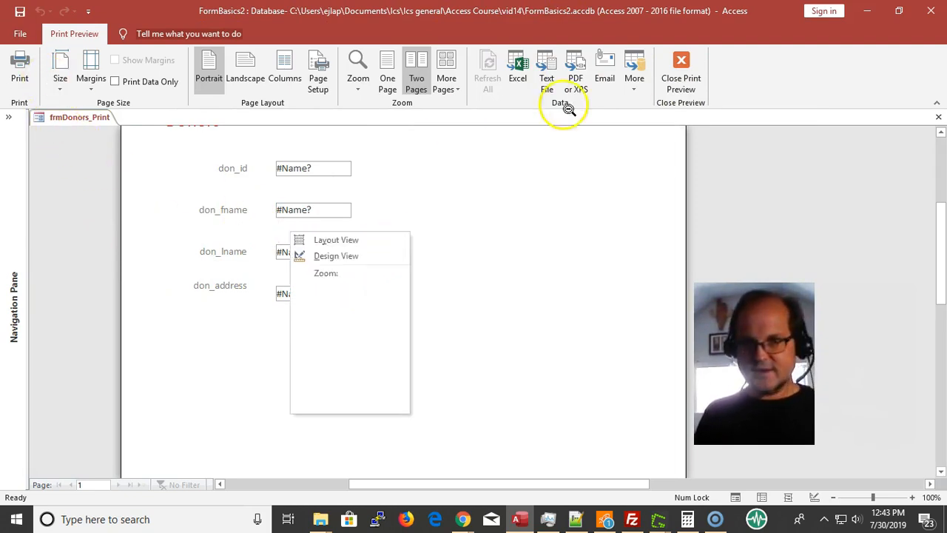
click(380, 258)
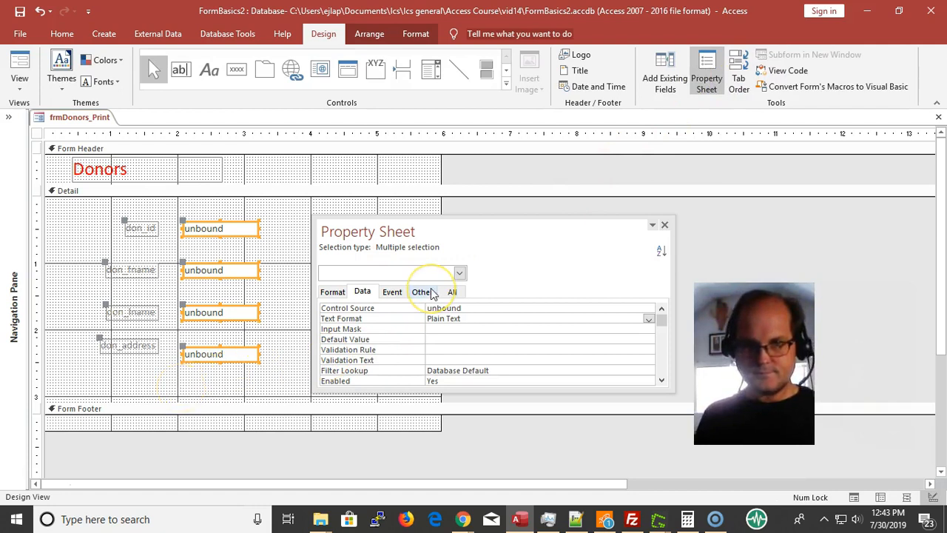
Clear the Control Source property of the four selected text boxes together
click(432, 293)
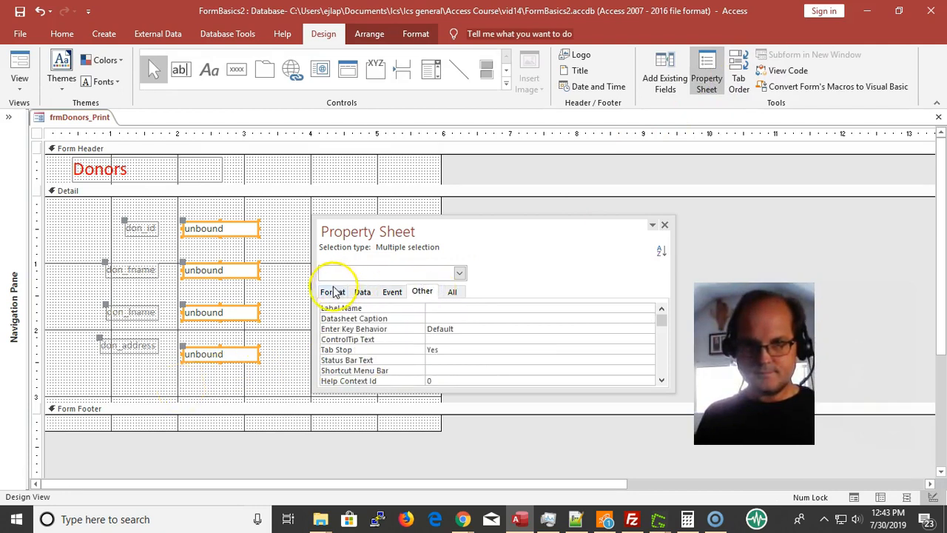
click(361, 292)
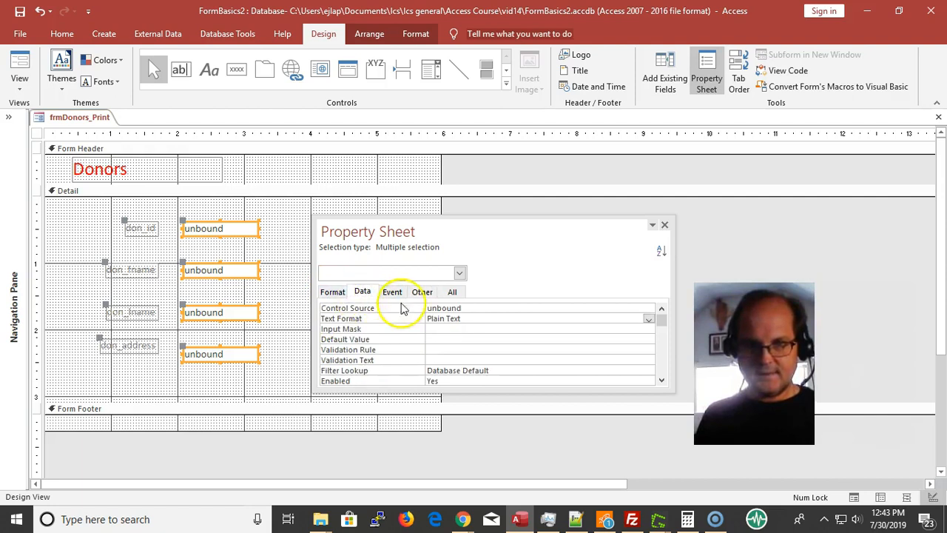
double_click(465, 309)
key(Delete)
click(481, 330)
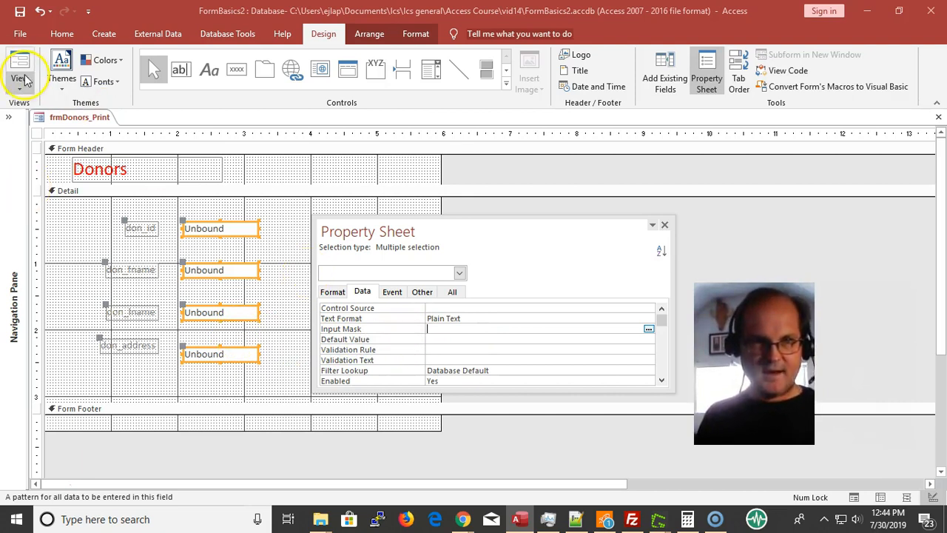
Open the print preview of frmDonors_Print and inspect the field boxes and Donors header at full-page and 100% zoom
click(19, 30)
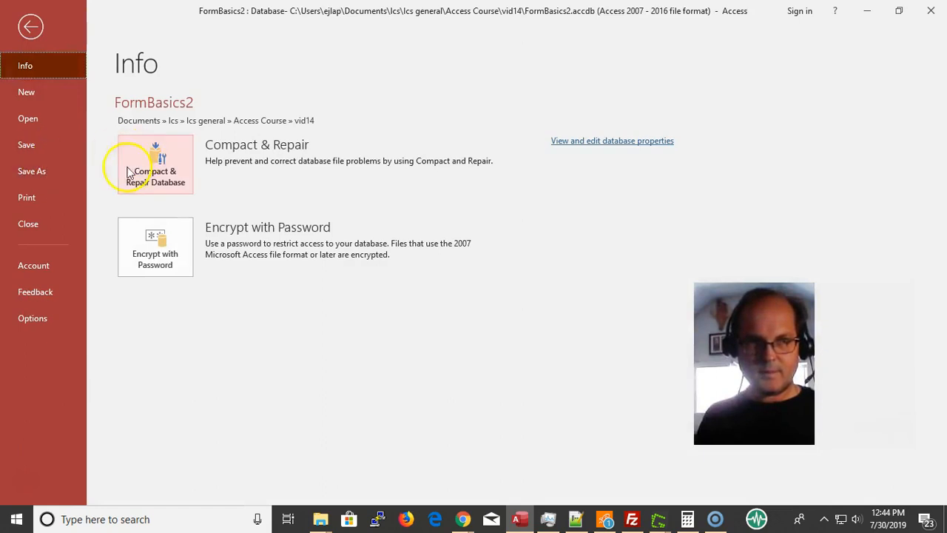
click(36, 207)
click(166, 211)
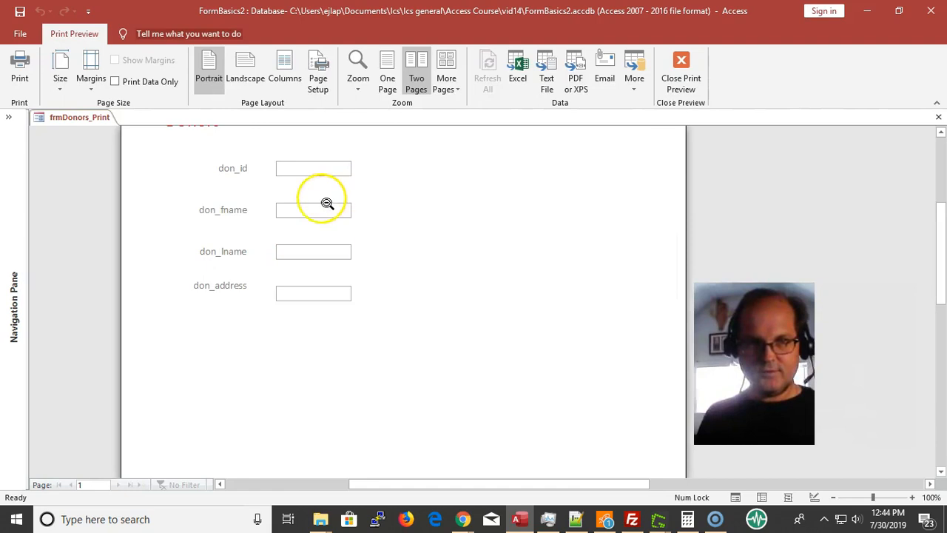
scroll(314, 186, up, 1)
click(314, 198)
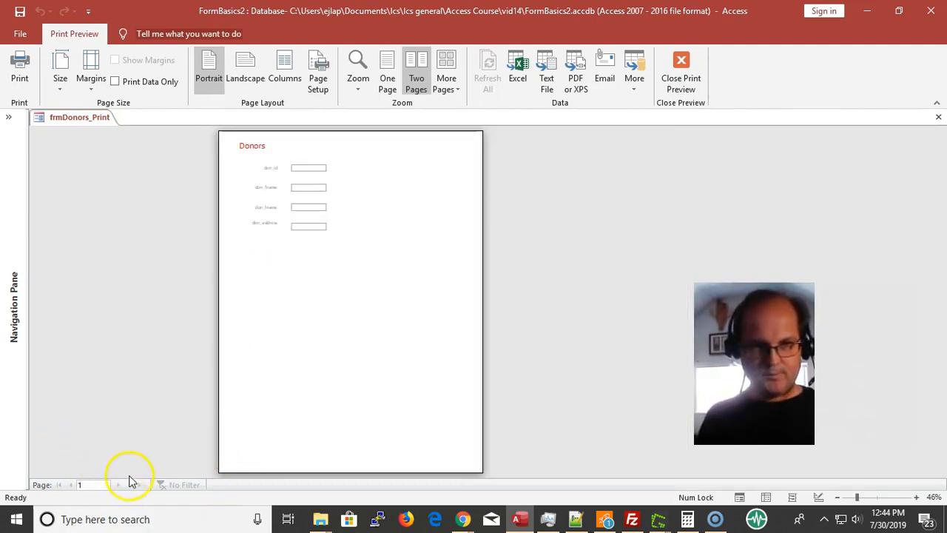
click(332, 188)
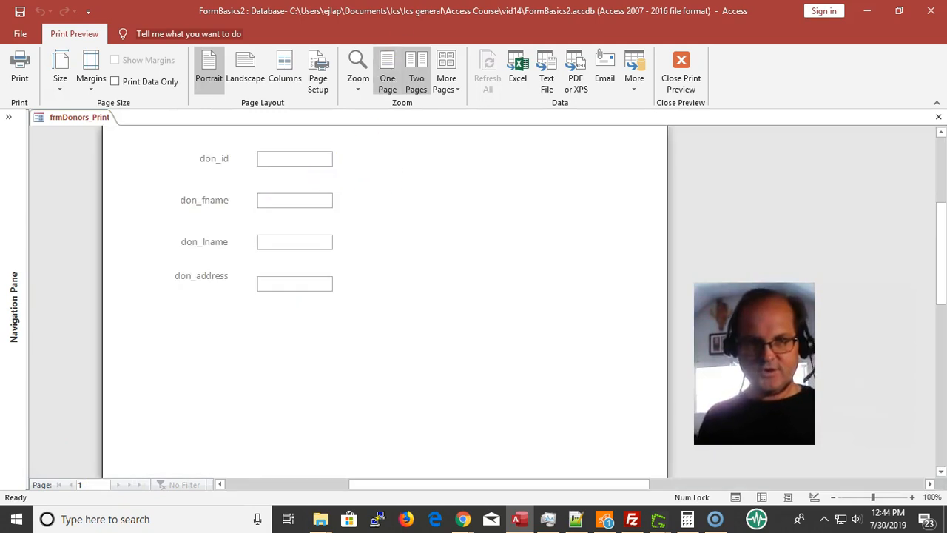
scroll(363, 228, up, 1)
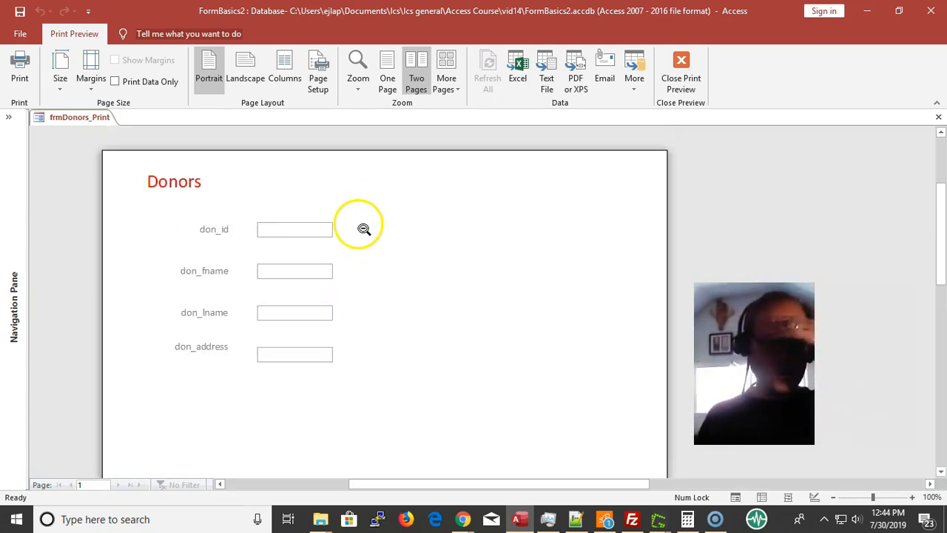